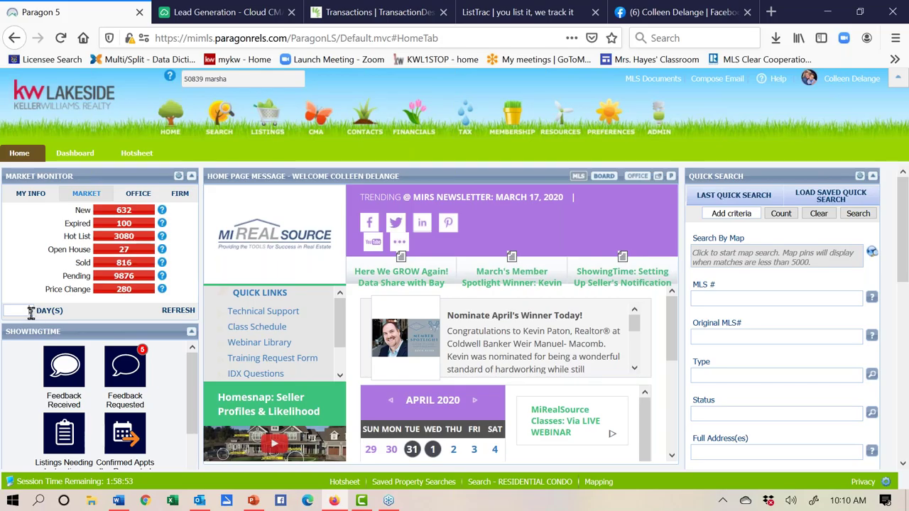
Change the Market Monitor day range from 5 to 3 and refresh the listing counts
drag(27, 313, 50, 318)
text(3)
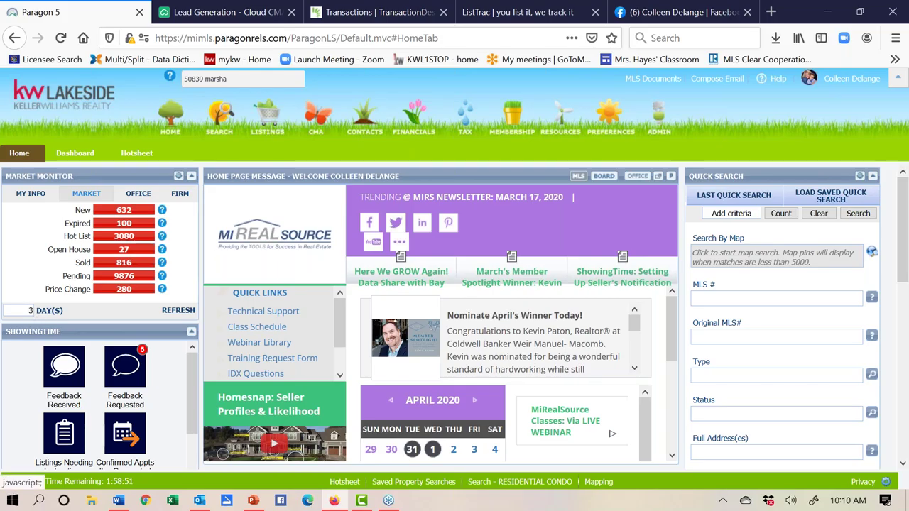
click(178, 312)
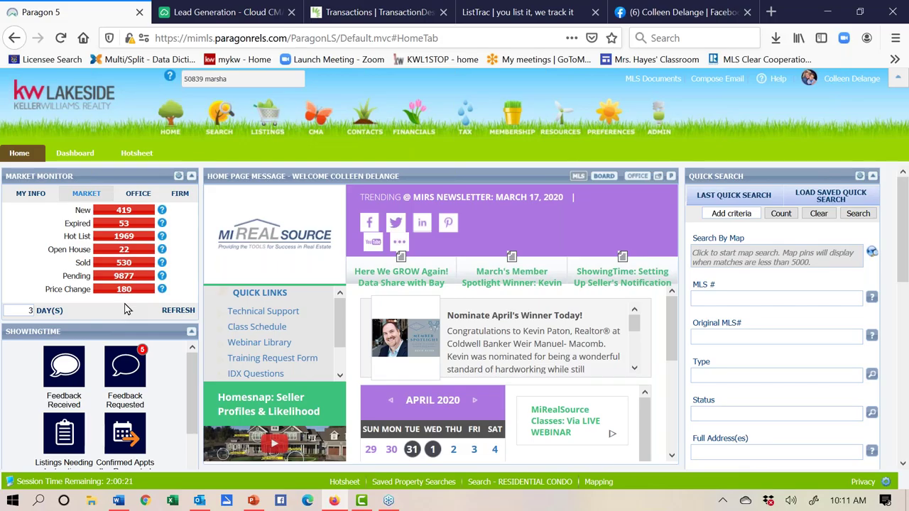
Close the pending-status Hotsheet search and go back to the Home tab
click(141, 157)
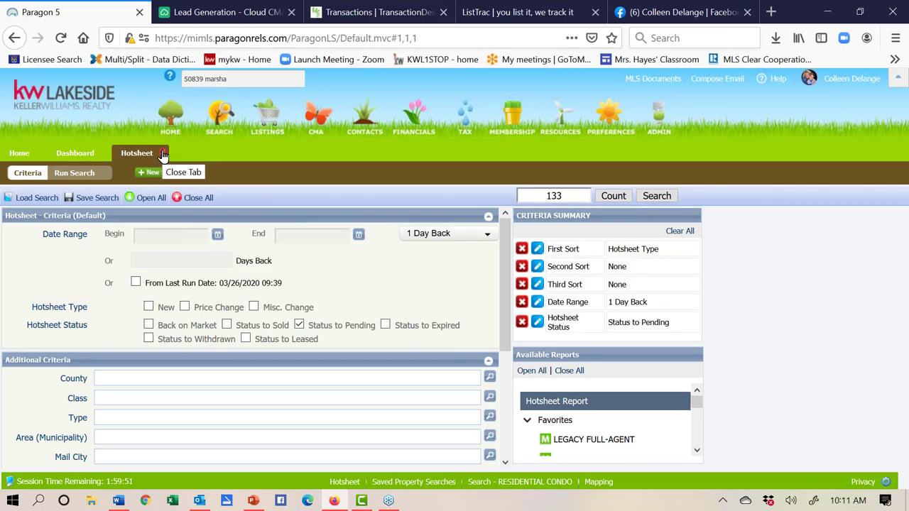
click(163, 154)
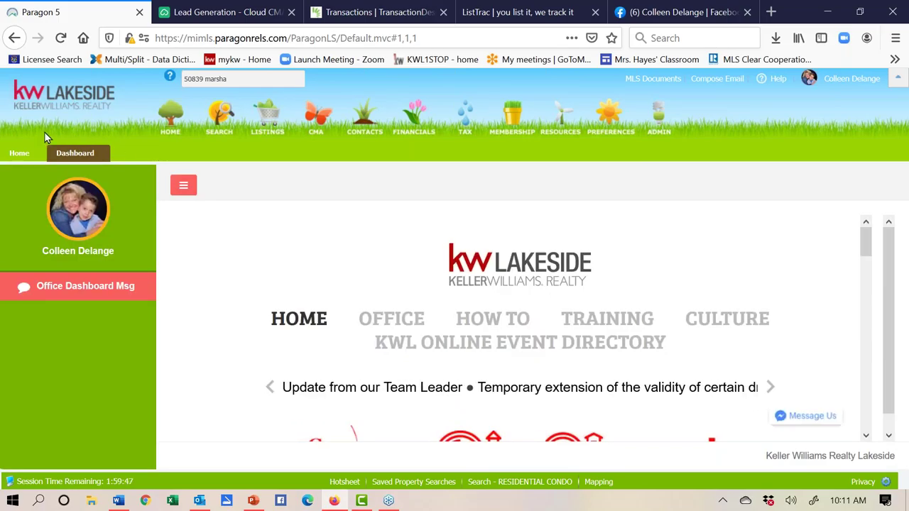
click(17, 156)
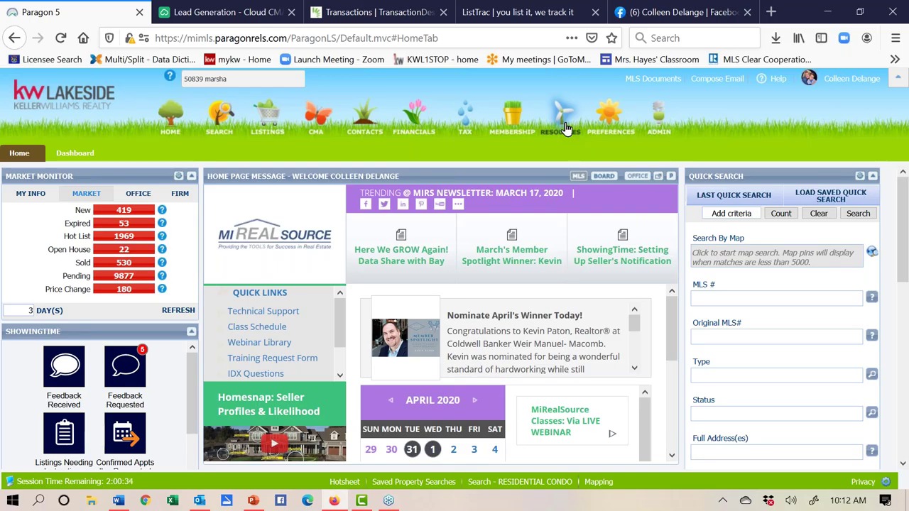
Launch MarketStats from the Resources list under Social Media/Lead Gen
click(566, 127)
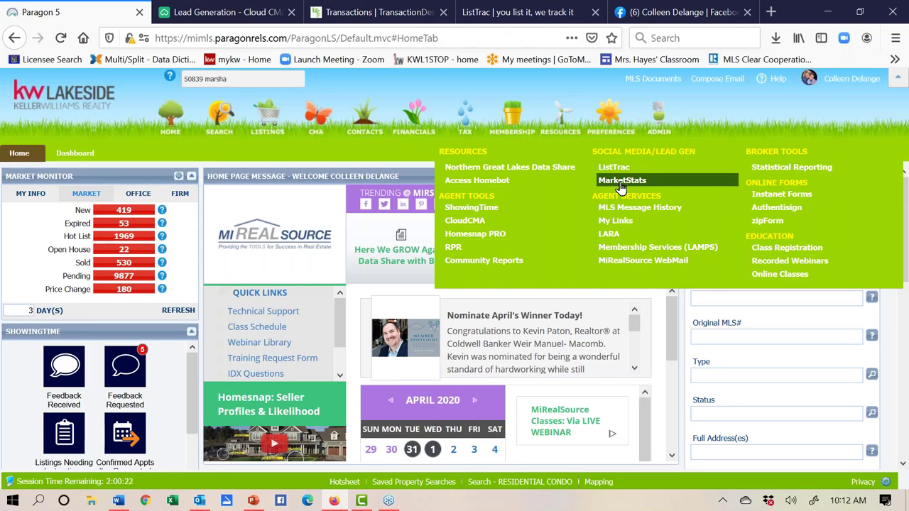
click(622, 183)
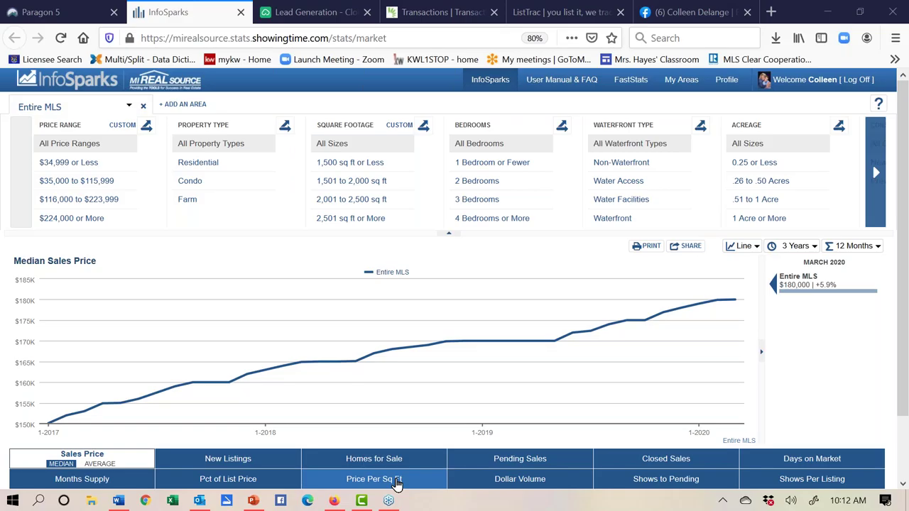
Chart Entire MLS Price Per Sq Ft and toggle it to AVERAGE values
click(398, 483)
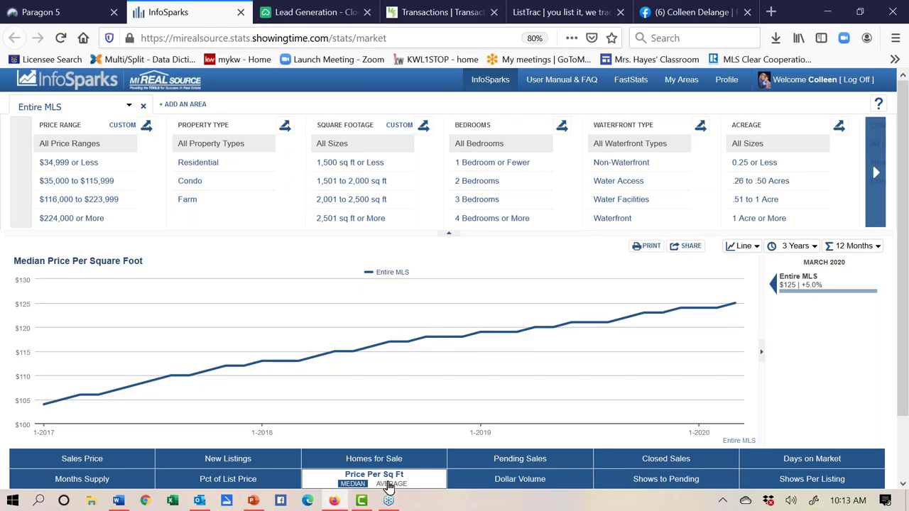
click(390, 485)
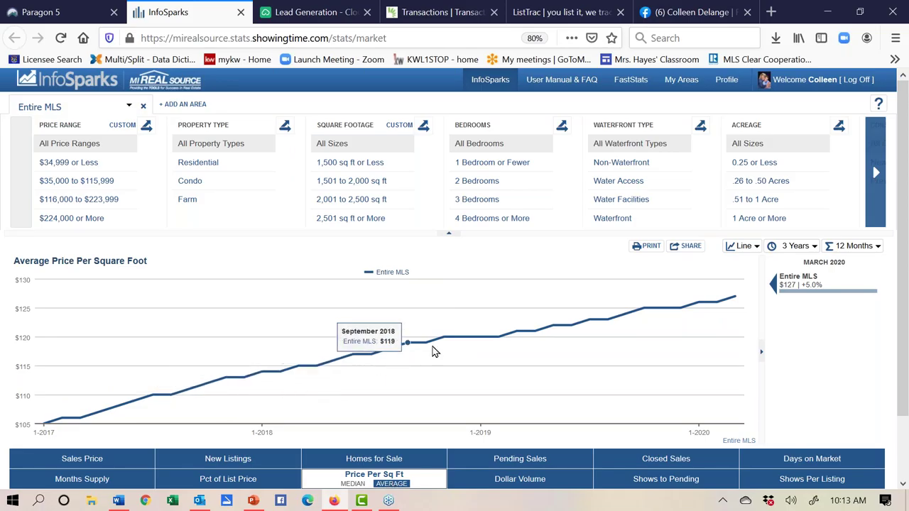
Replace Entire MLS with Shelby Twp as the charted area
click(83, 103)
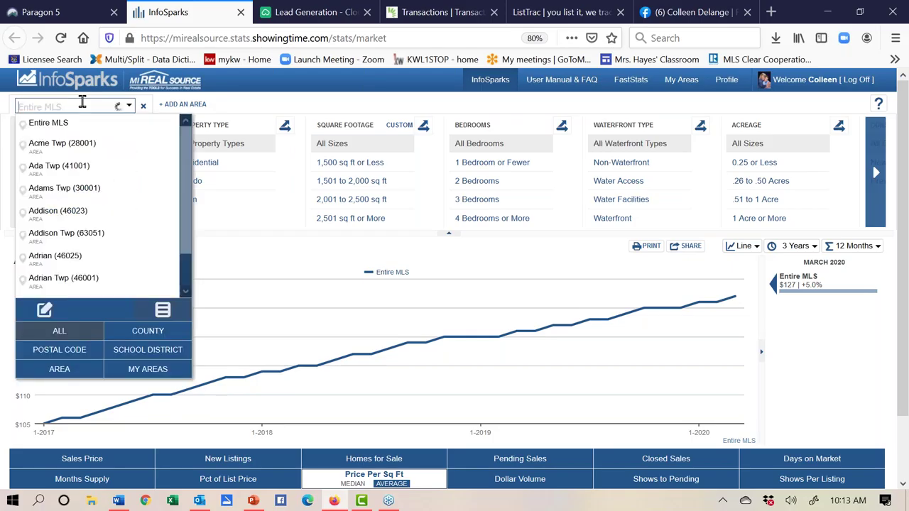
text(Shel)
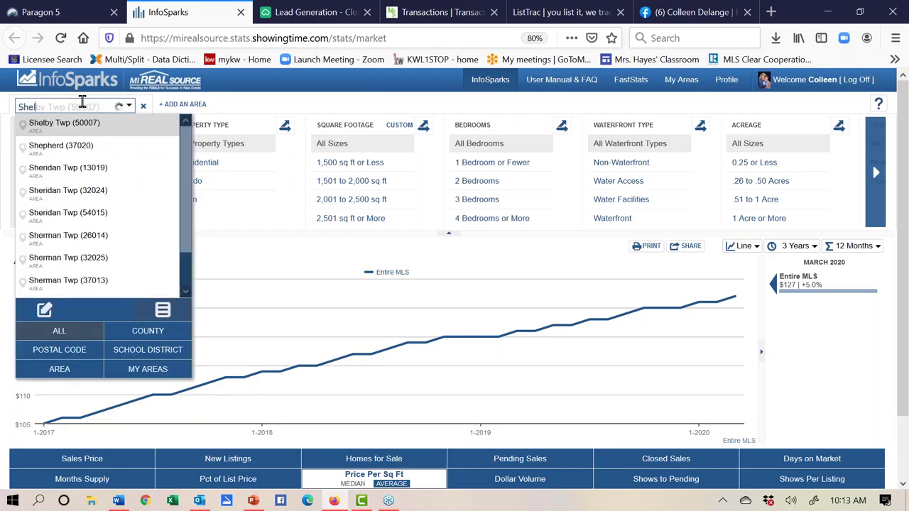
text(by)
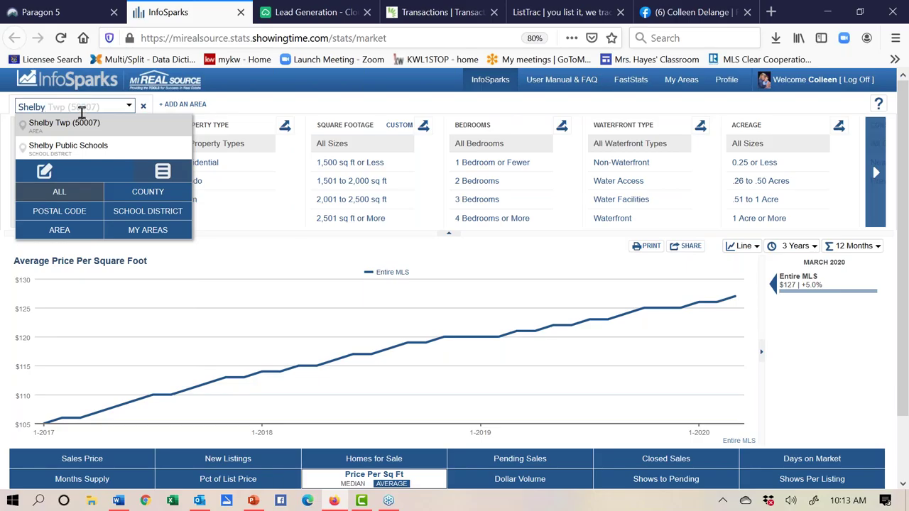
click(80, 126)
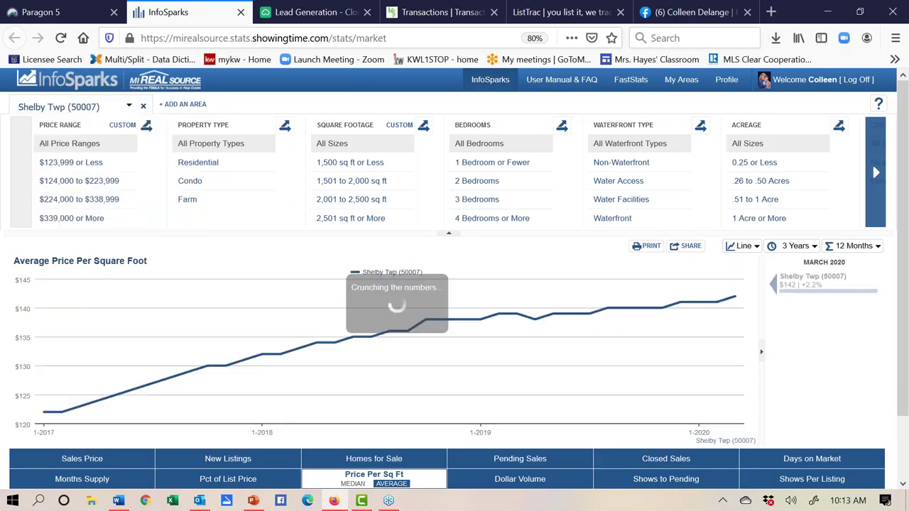
Add Sterling Heights and Macon Twp as comparison areas on the chart
click(186, 104)
text(Sy)
key(BackSpace)
text(terling)
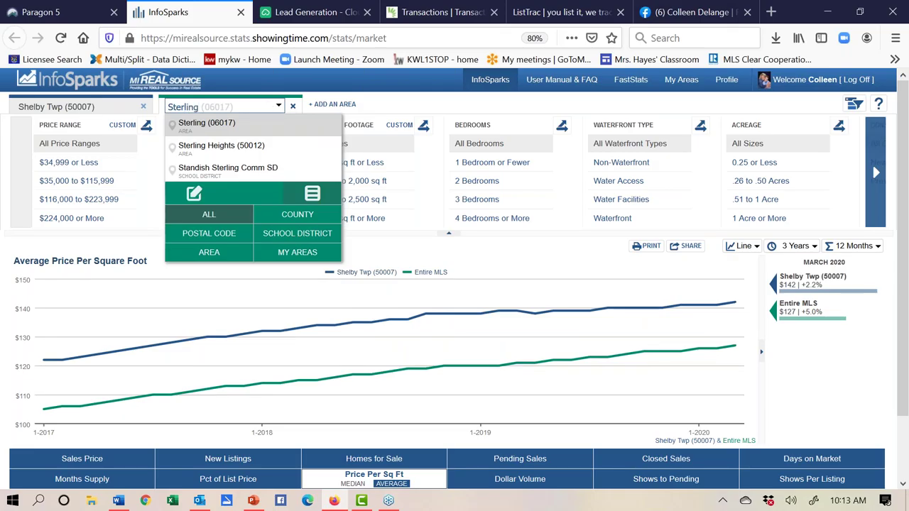
click(208, 149)
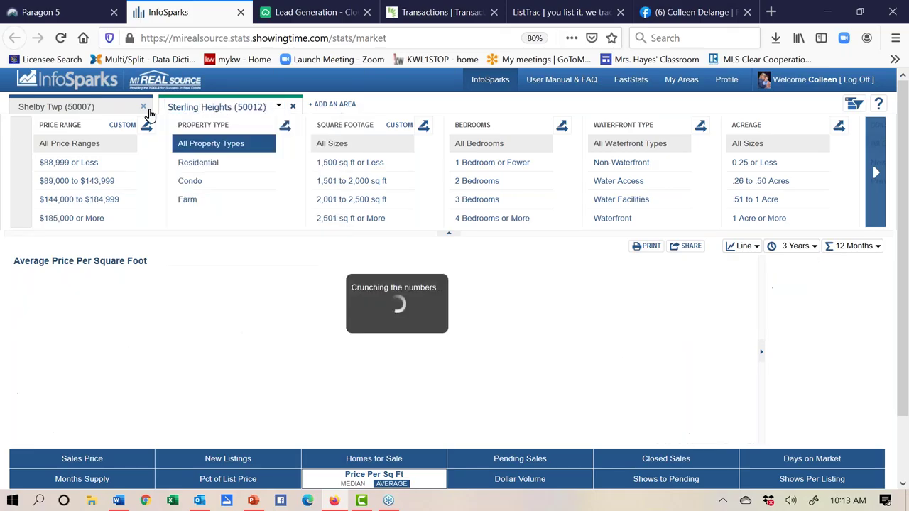
click(325, 108)
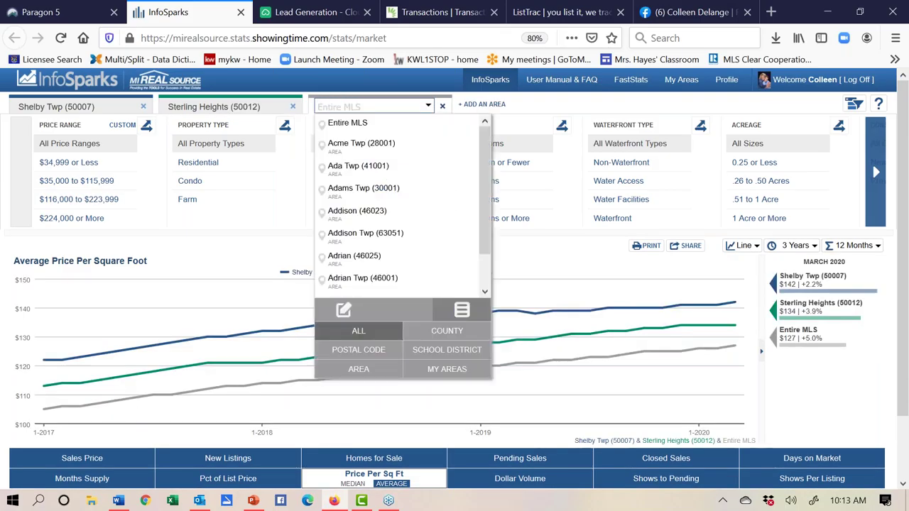
text(Mac)
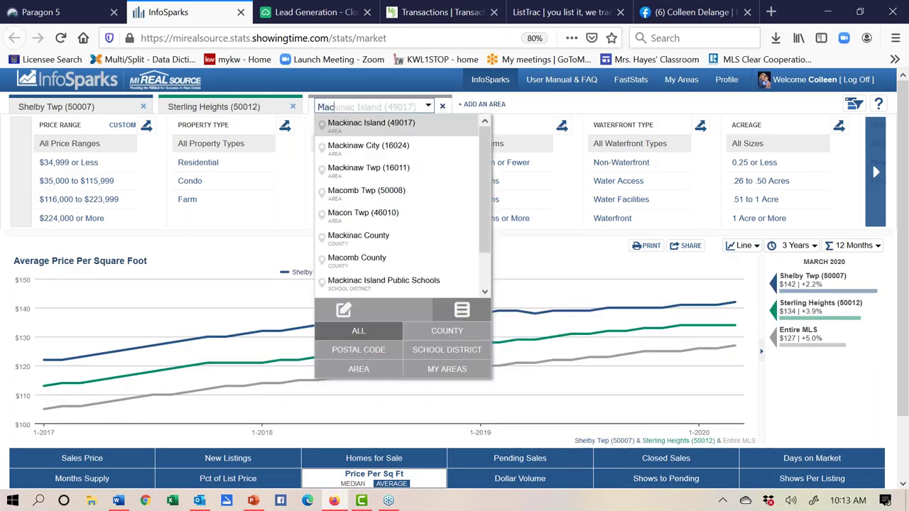
click(380, 213)
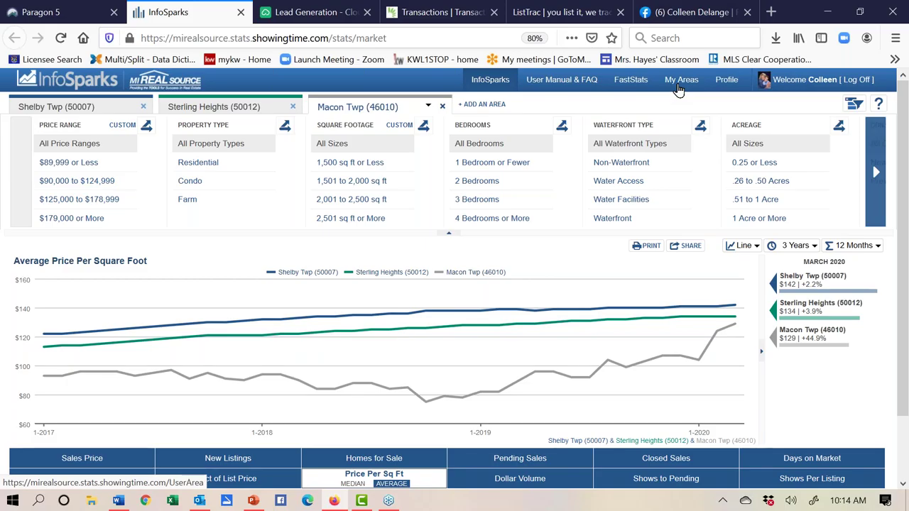
click(443, 108)
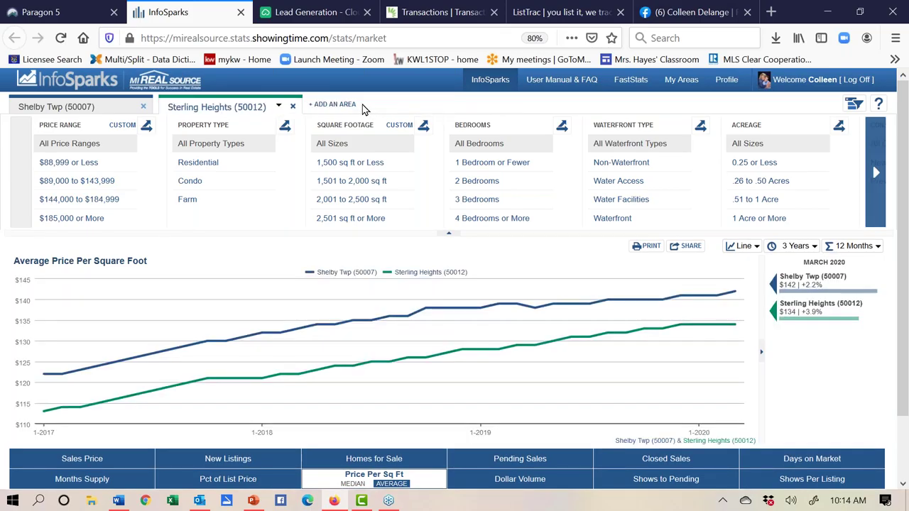
click(334, 104)
text(Macomb)
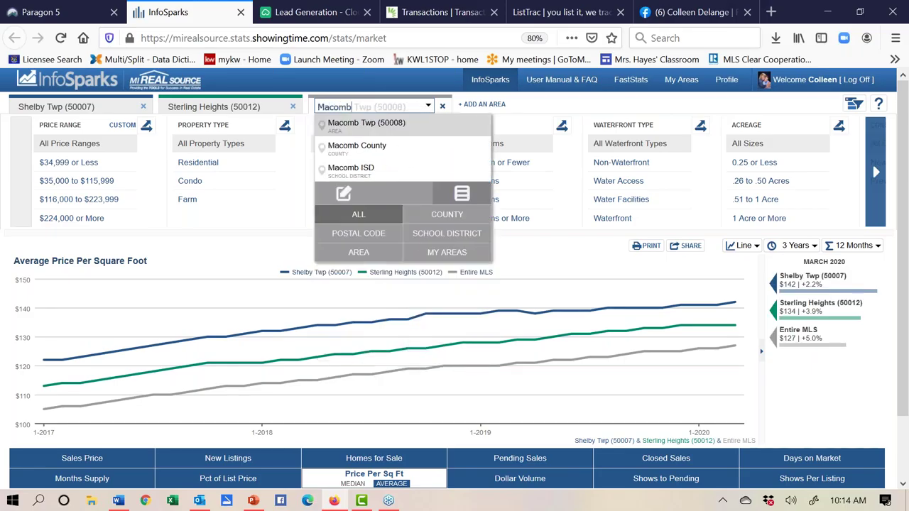
click(363, 126)
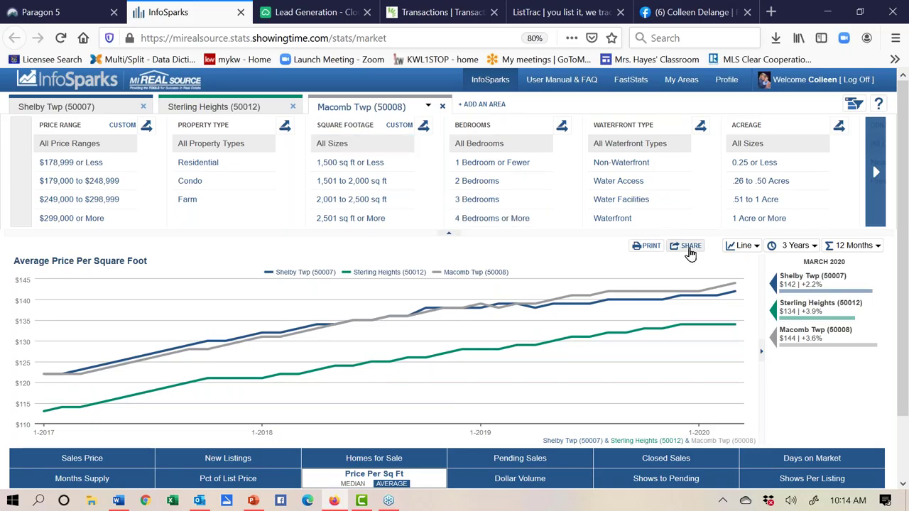
mouse_move(687, 288)
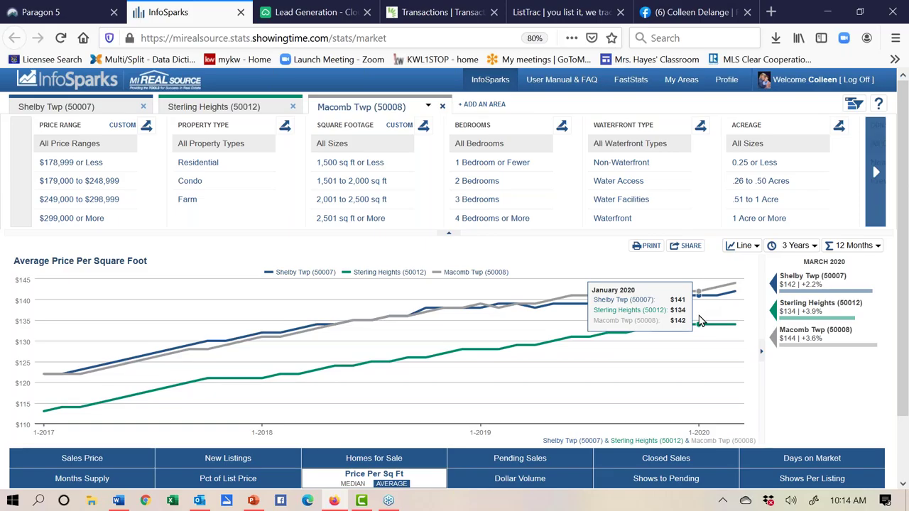
click(755, 250)
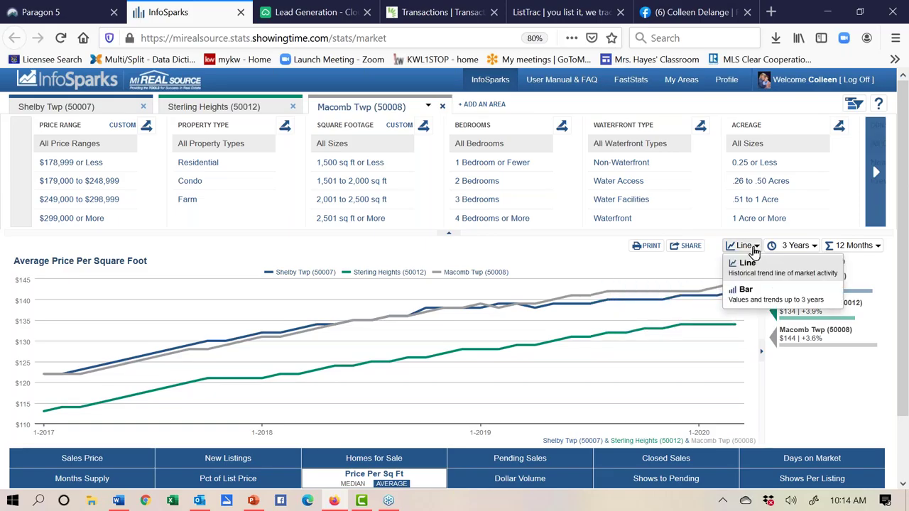
click(752, 293)
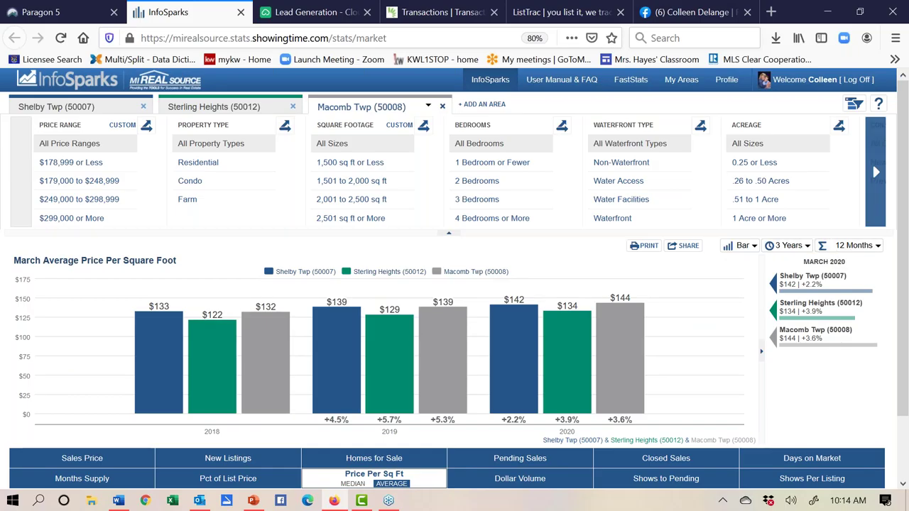
mouse_move(731, 370)
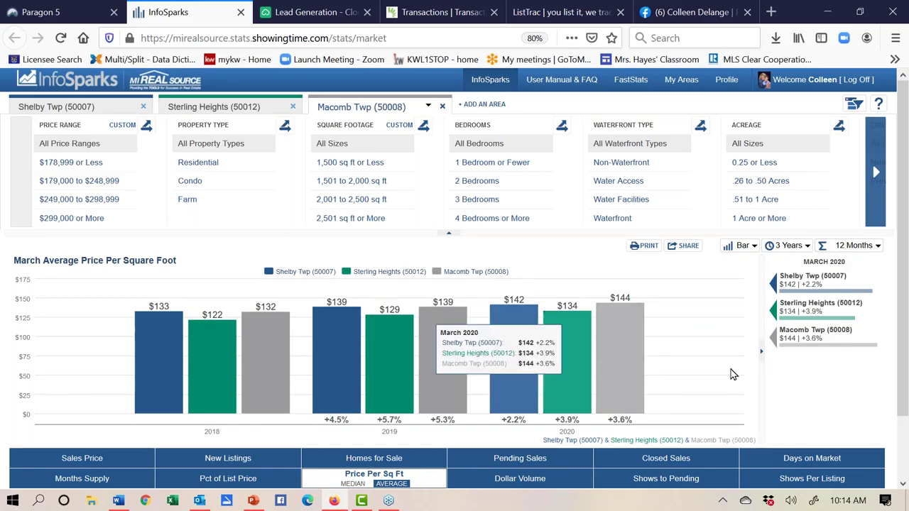
mouse_move(286, 377)
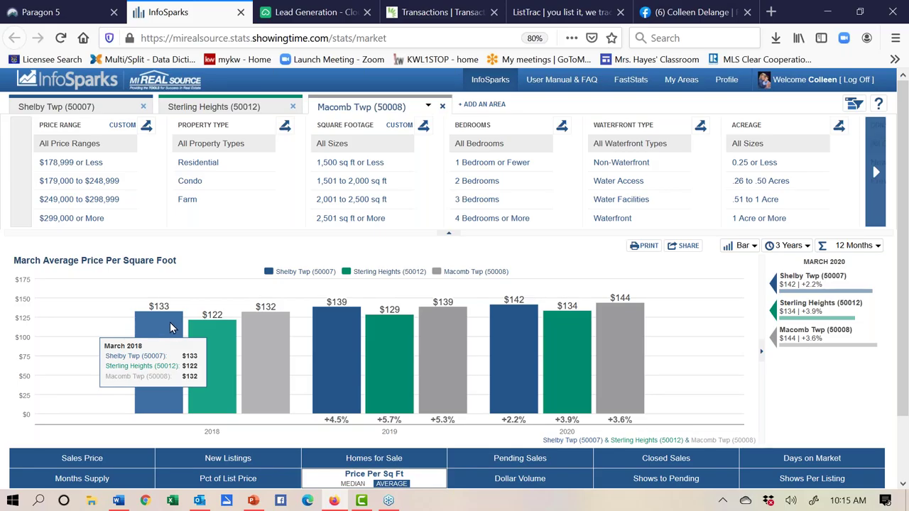
mouse_move(490, 349)
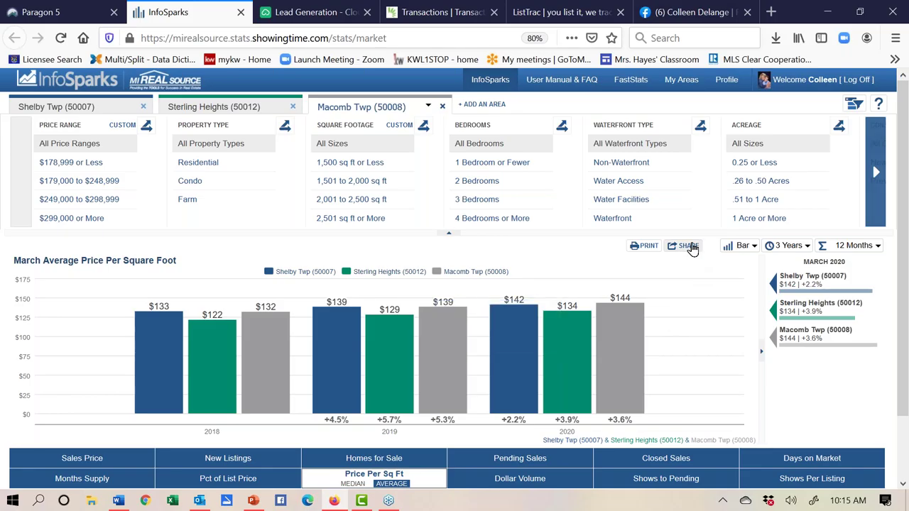
Generate a Live, always-updated share link for the chart and view it in a new tab
click(686, 245)
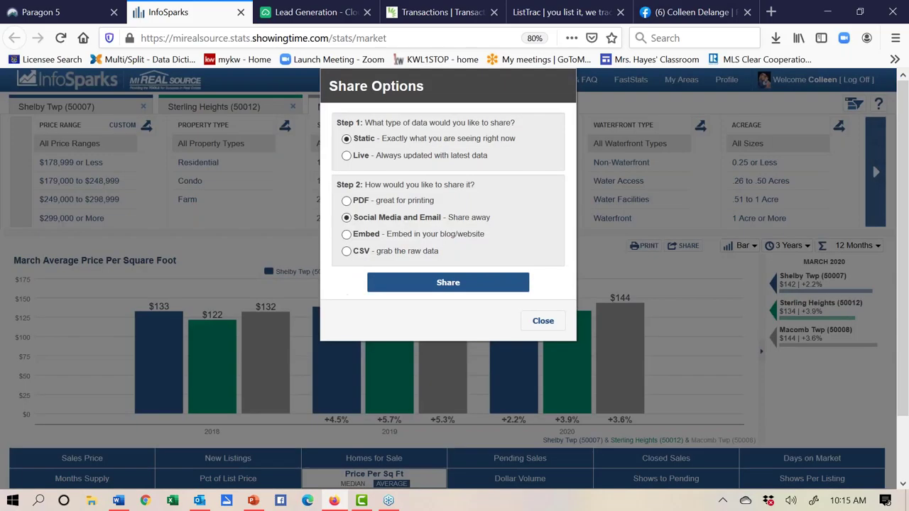
click(347, 157)
click(417, 282)
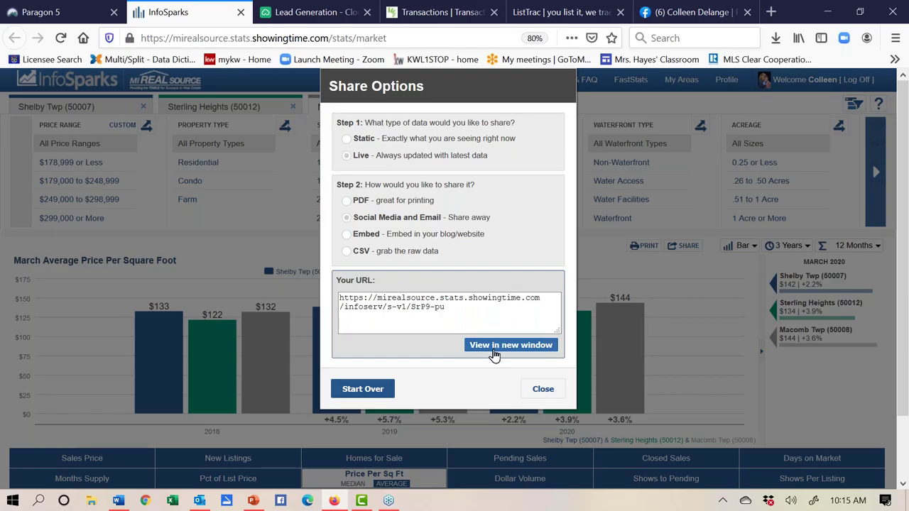
click(495, 347)
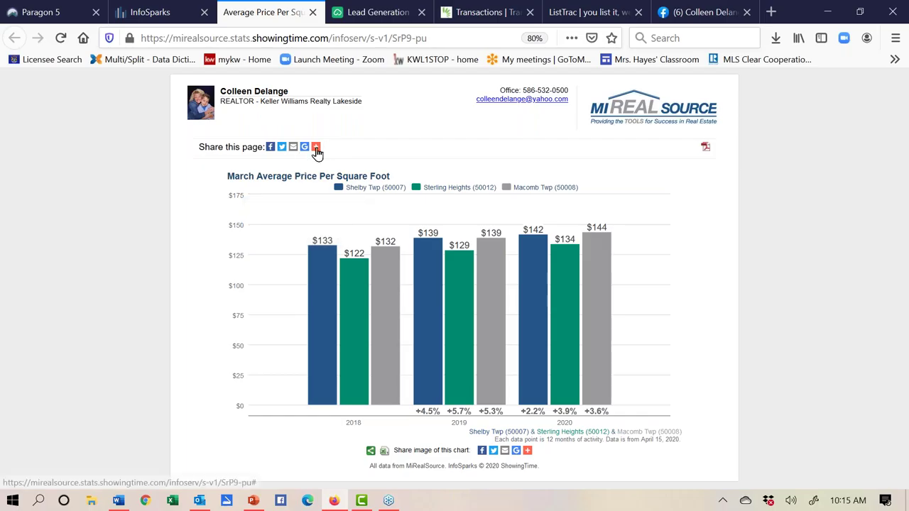
Open the Post to Facebook popup from the shared chart page's Facebook icon
mouse_move(317, 152)
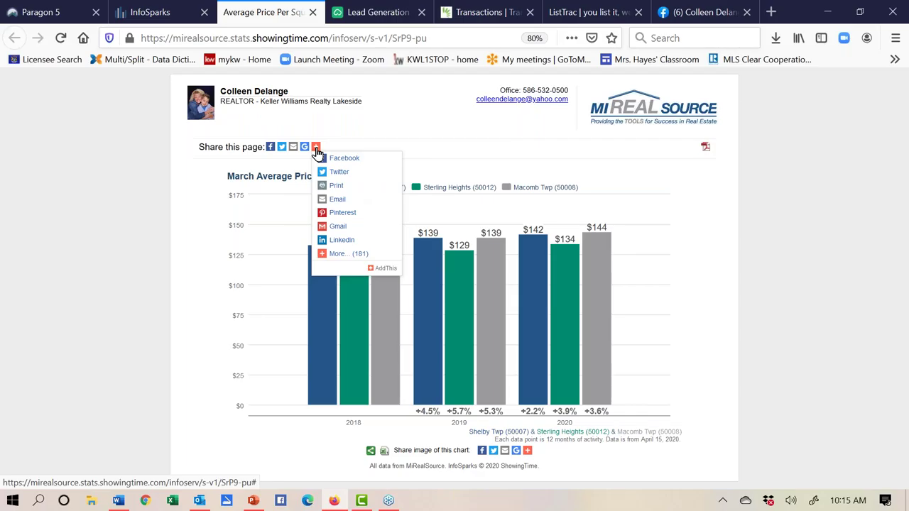
click(270, 148)
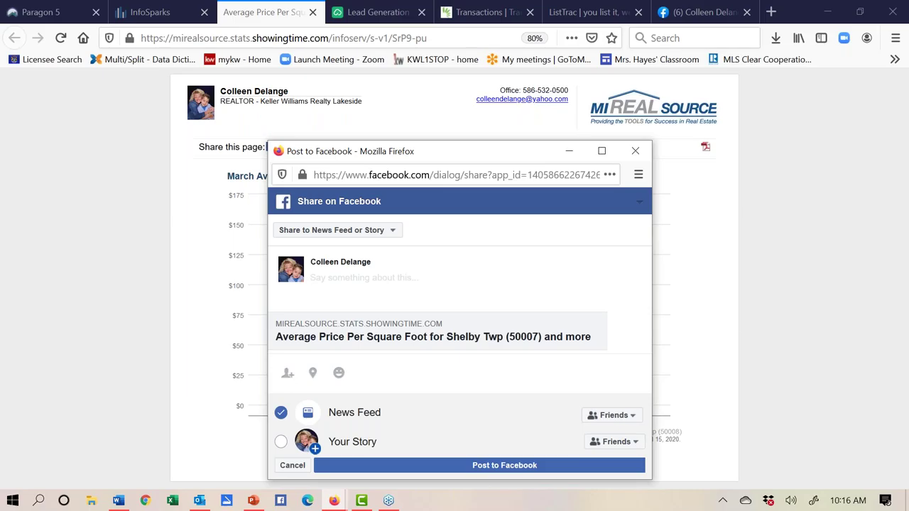
click(391, 231)
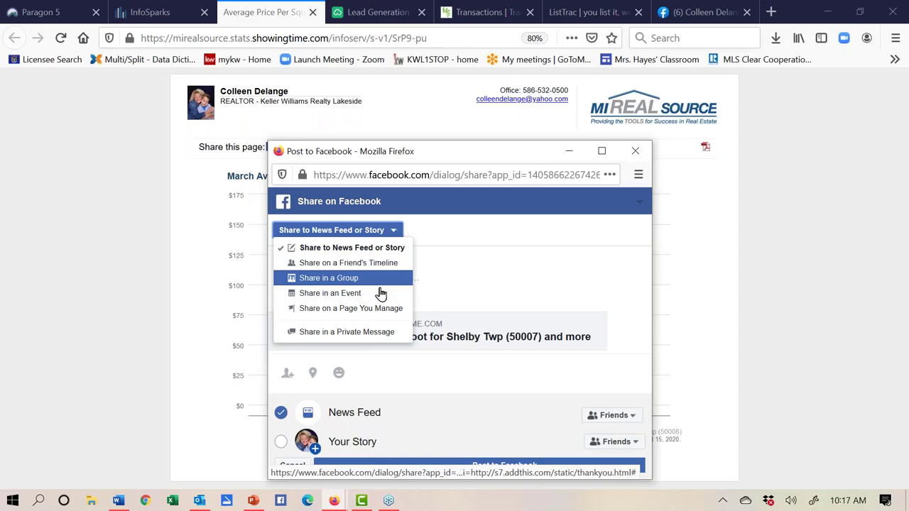
click(473, 257)
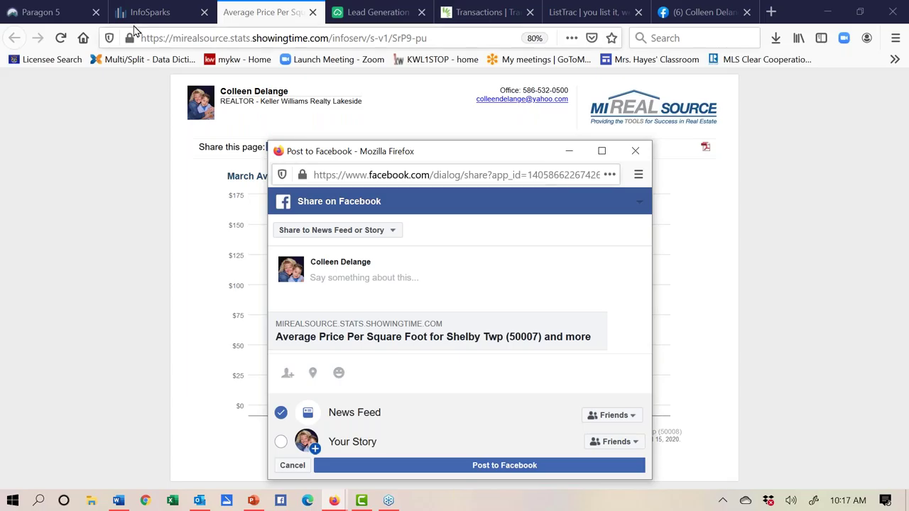
Glance at the Paragon 5 home page, then return to InfoSparks and restore the Facebook post window
click(66, 12)
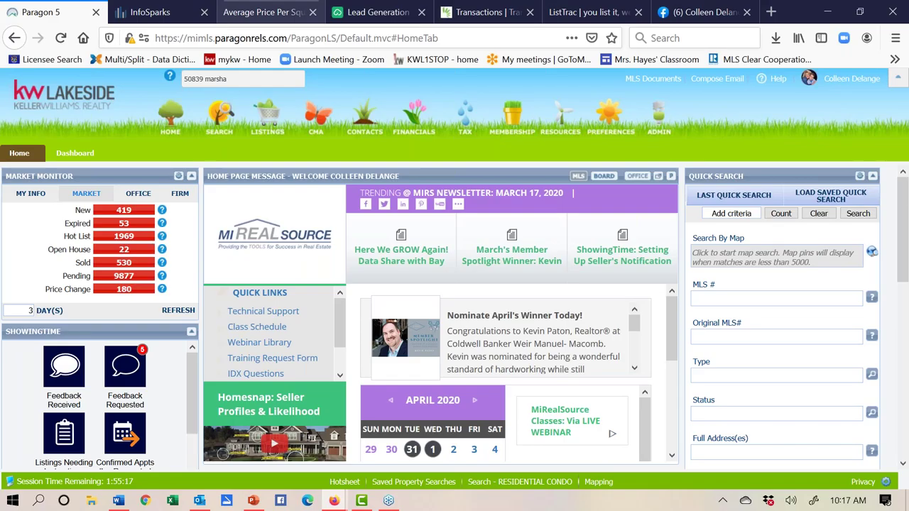
mouse_move(572, 125)
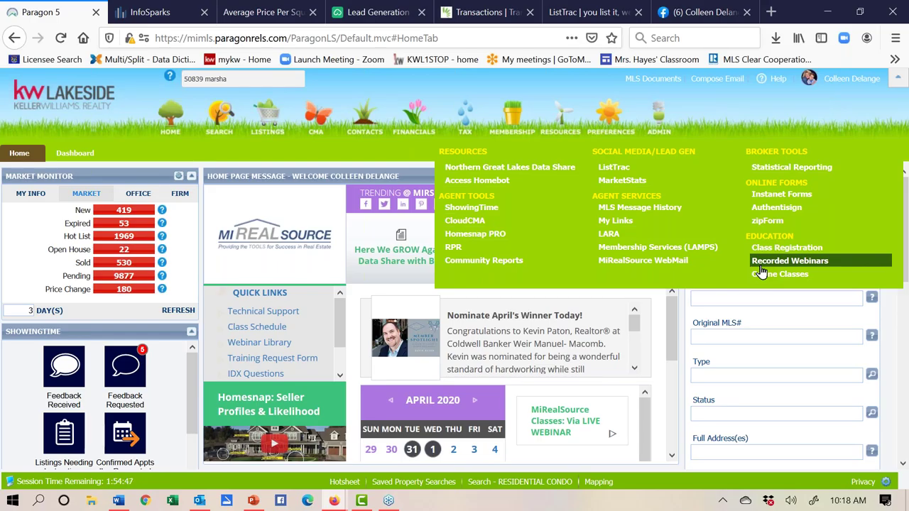
click(193, 13)
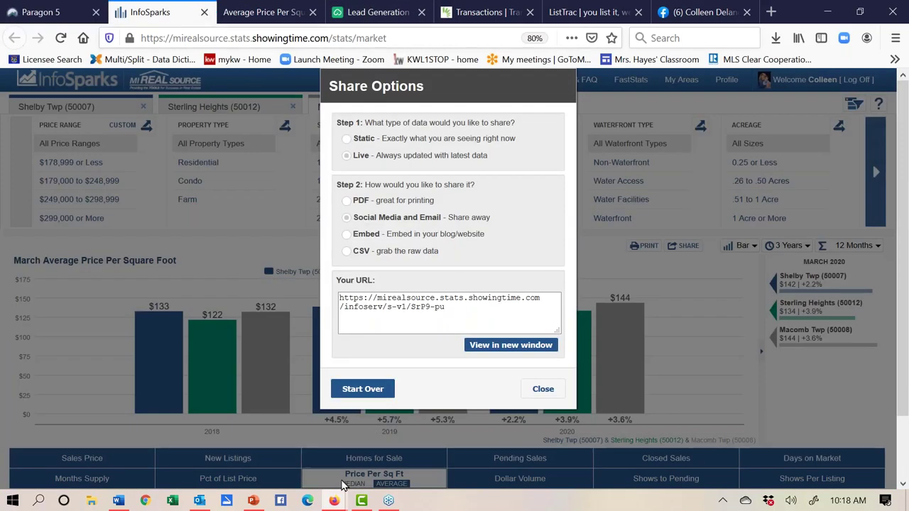
mouse_move(335, 500)
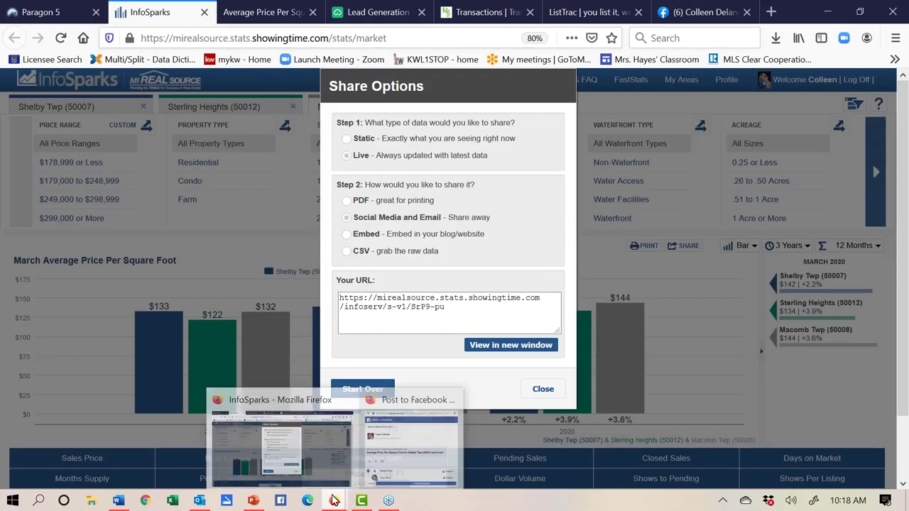
click(415, 445)
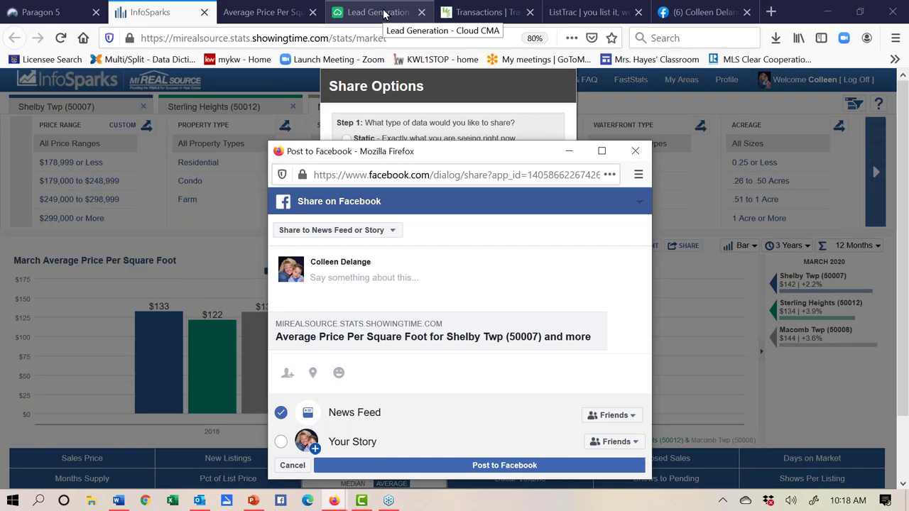
Copy the 'What's my home worth?' landing page link in Cloud CMA, then restore the Facebook popup
click(384, 13)
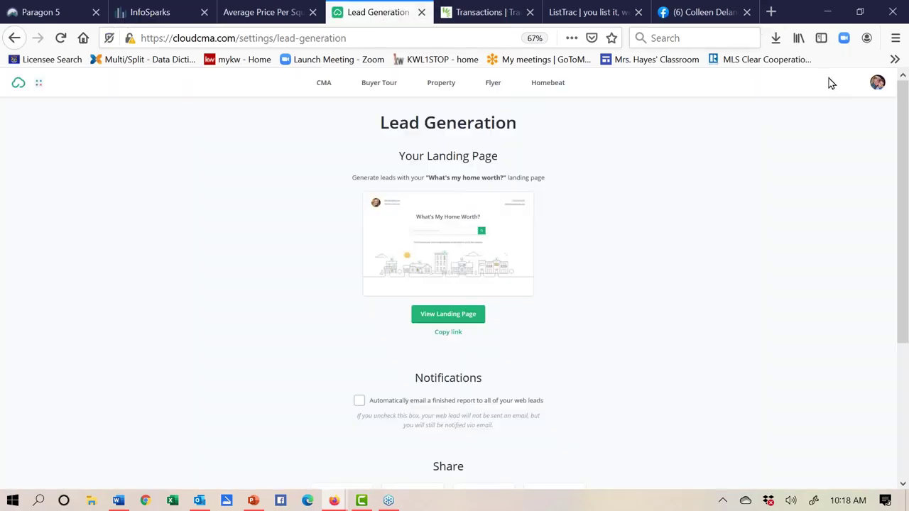
click(875, 87)
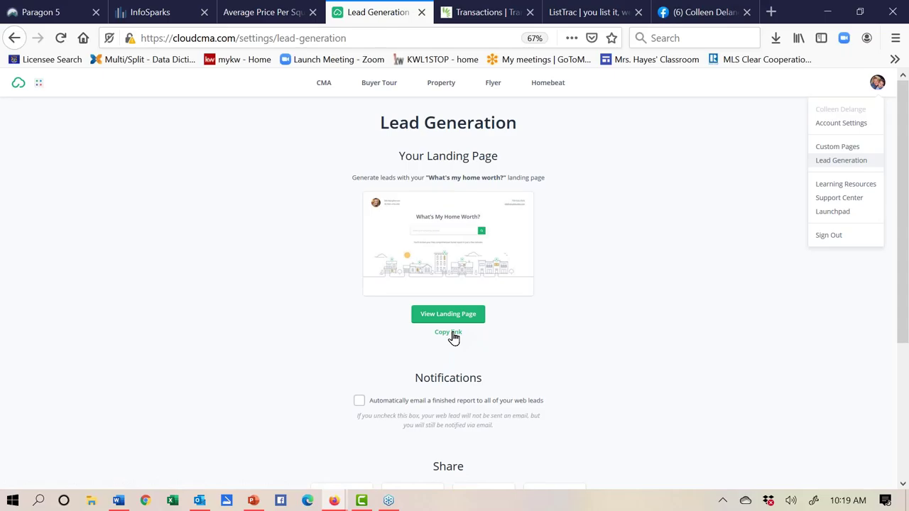
click(453, 339)
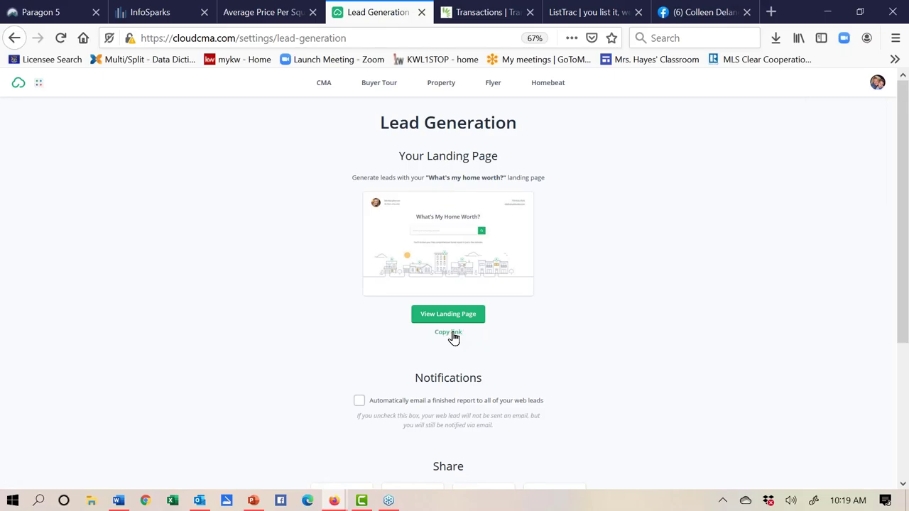
mouse_move(338, 503)
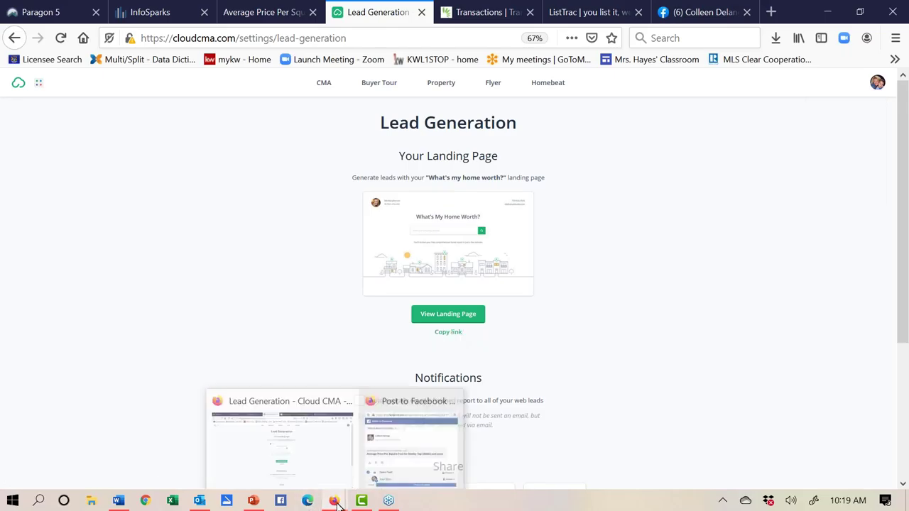
click(424, 429)
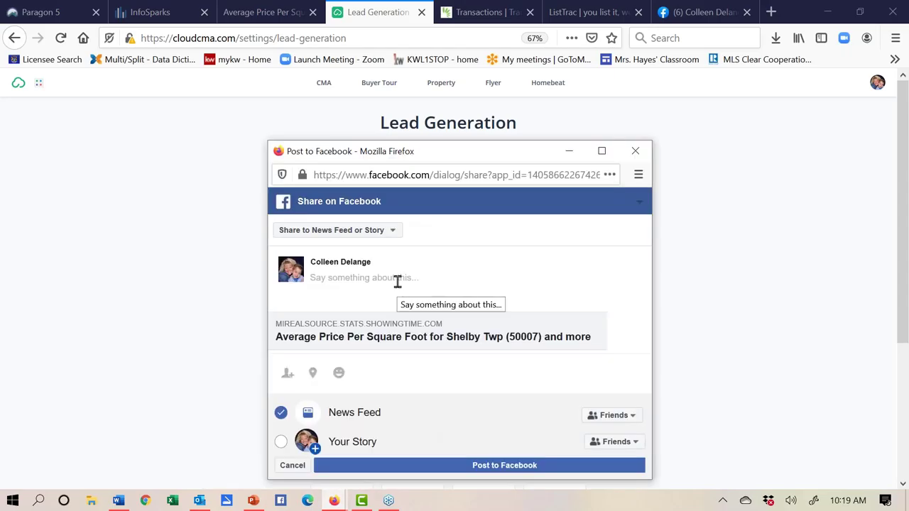
Paste the Cloud CMA landing page link into the Facebook post message and choose its audience
click(397, 282)
text(SE)
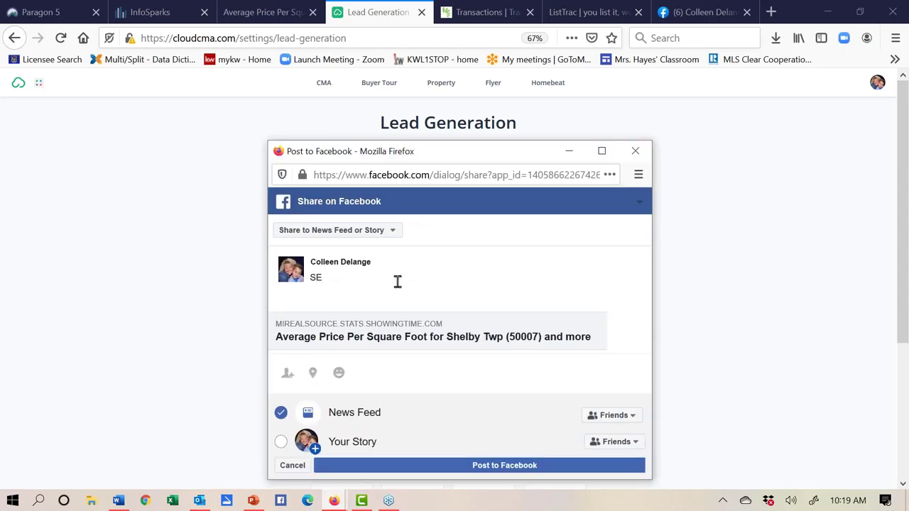
text(llers ar)
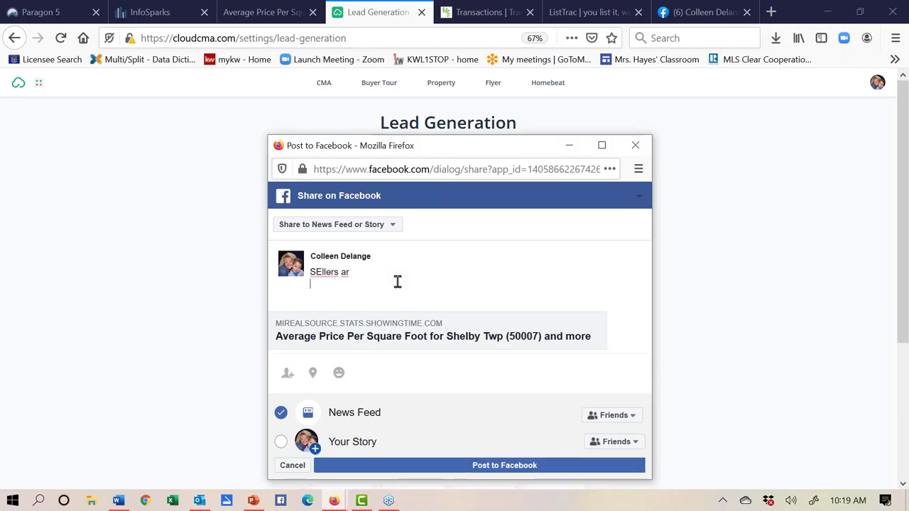
text(https://cloudcma.com/api_widget/bdc6b516e8a5cf150261687a1f1db575/show?post_url=https://cloudcma.com&source_url=ua)
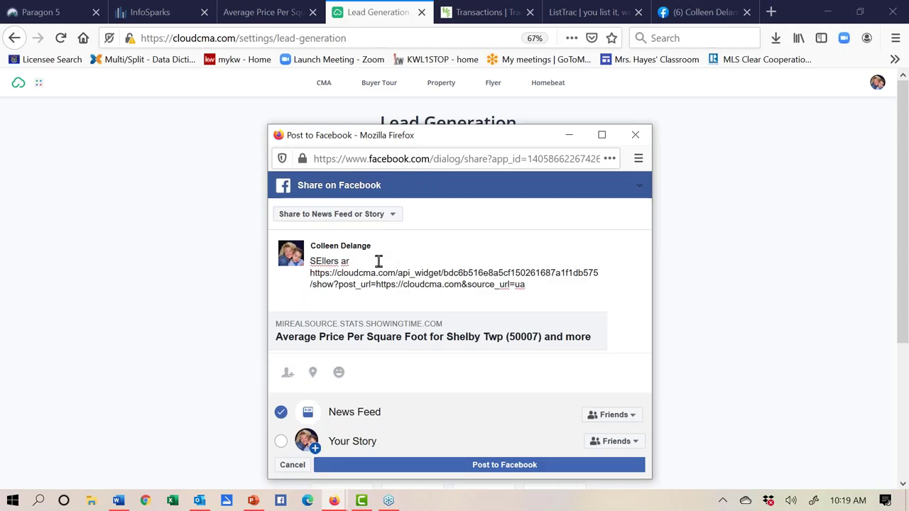
key(Return)
drag(351, 249, 310, 250)
key(BackSpace)
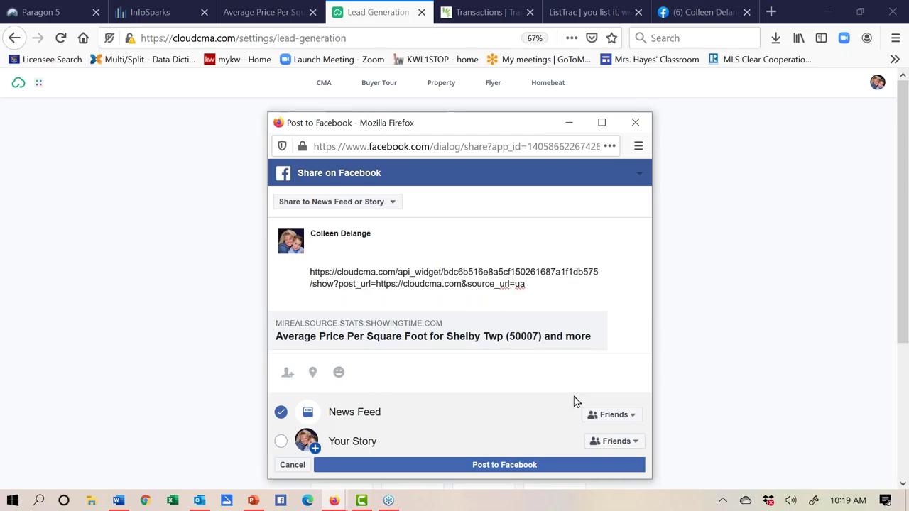
click(633, 419)
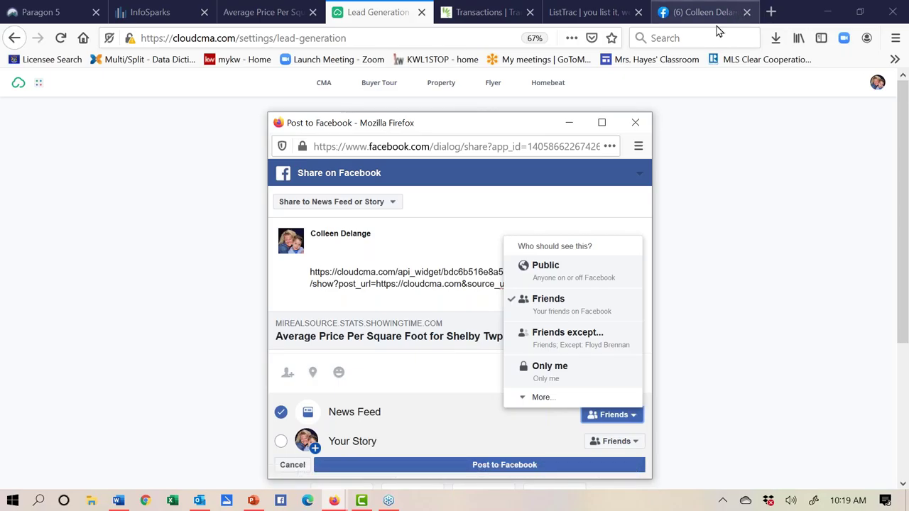
click(899, 132)
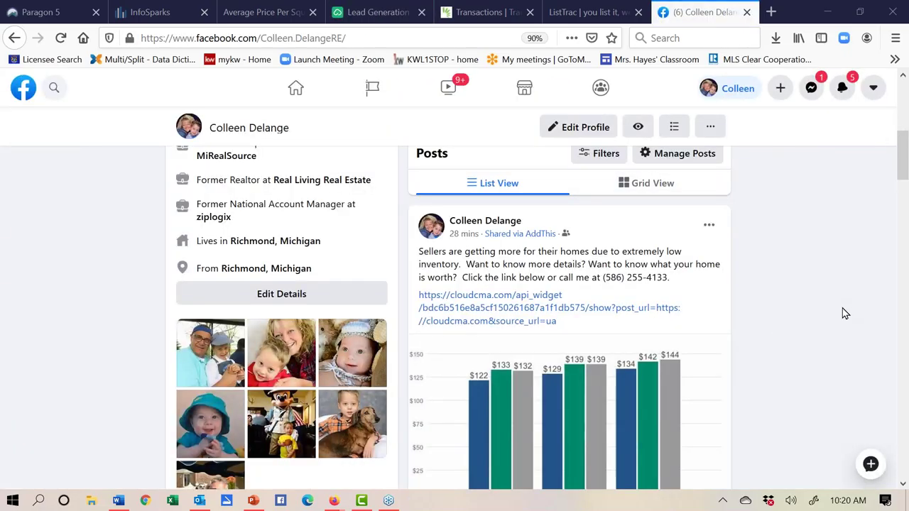
View the post's price-per-square-foot chart, then follow its cloudcma.com home-worth link
click(903, 485)
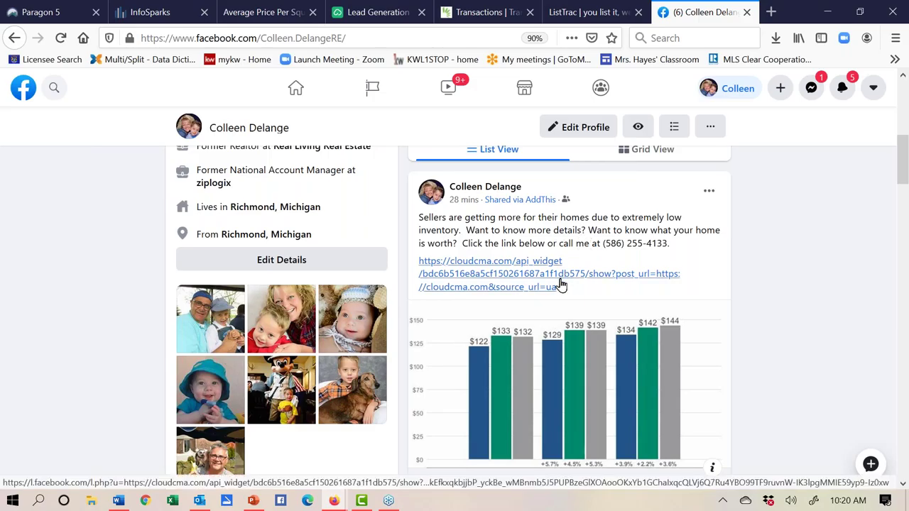
click(556, 390)
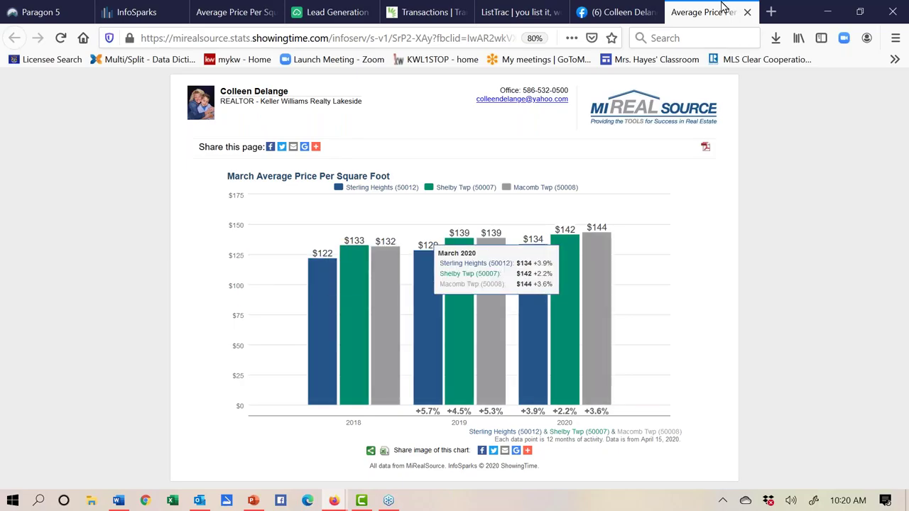
click(747, 12)
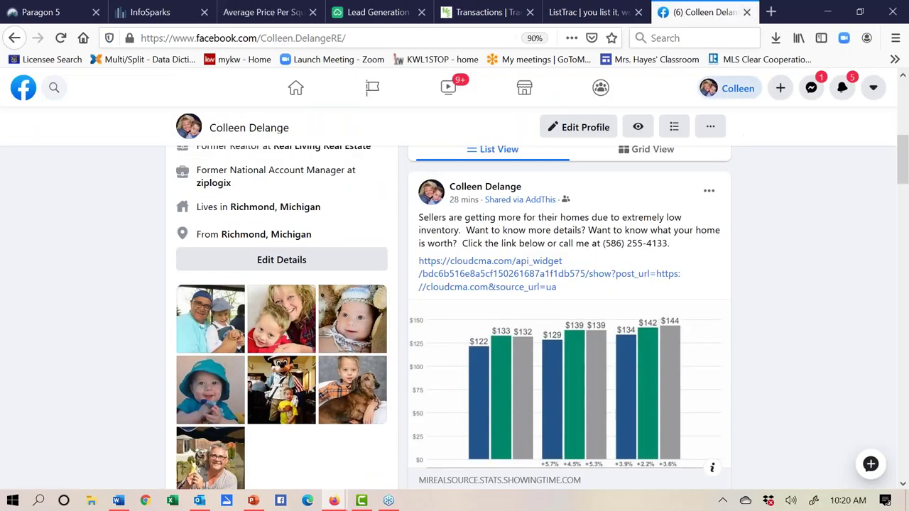
click(522, 288)
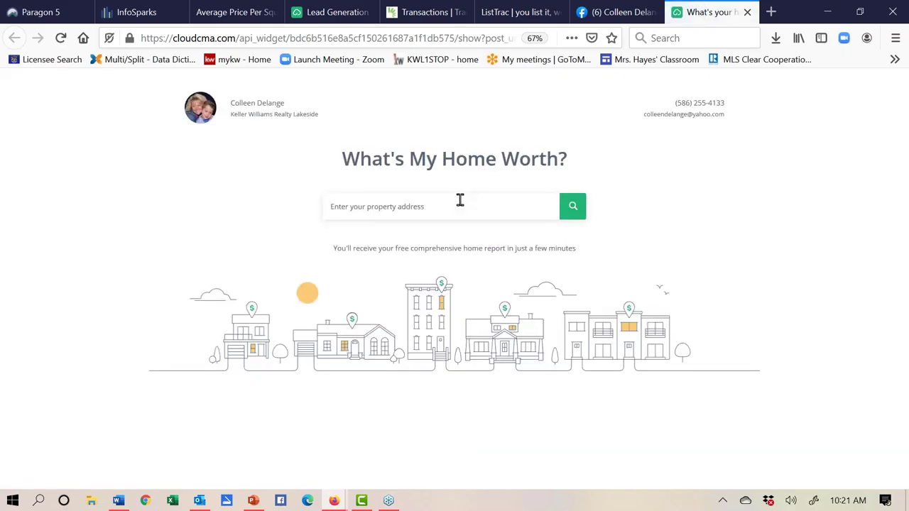
click(460, 201)
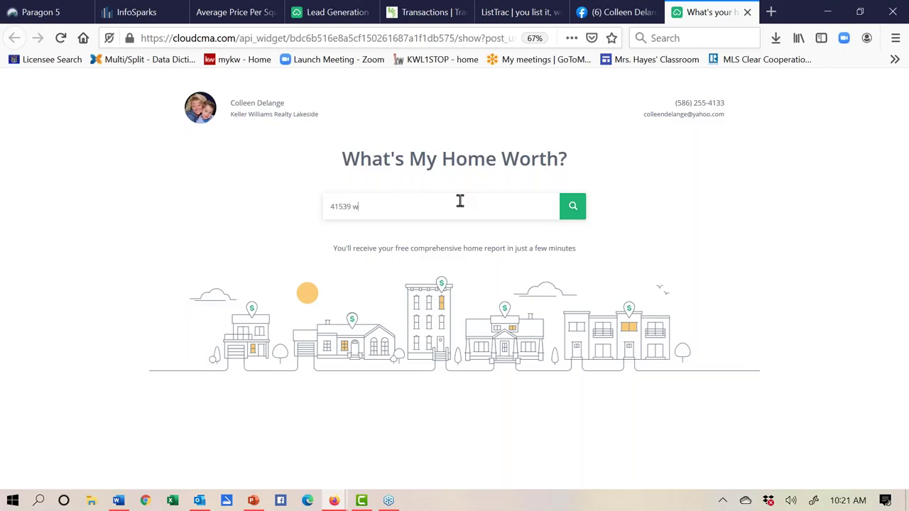
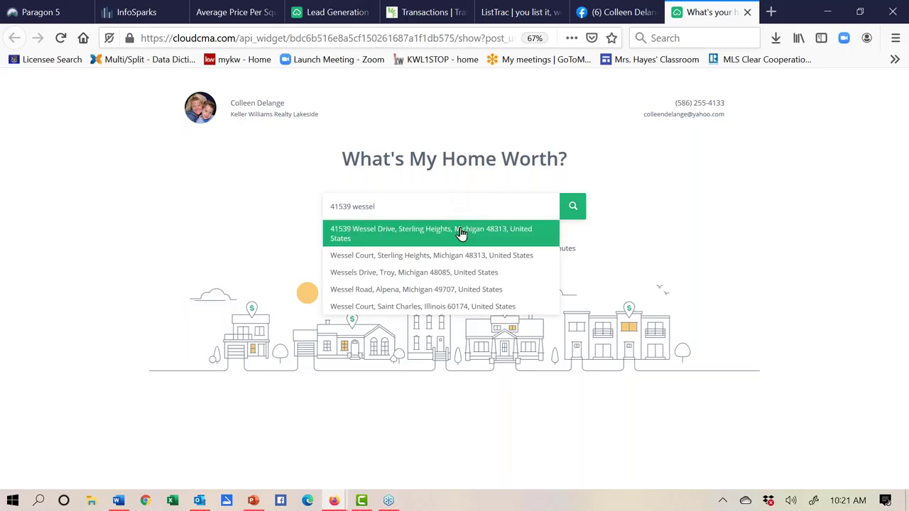
click(461, 233)
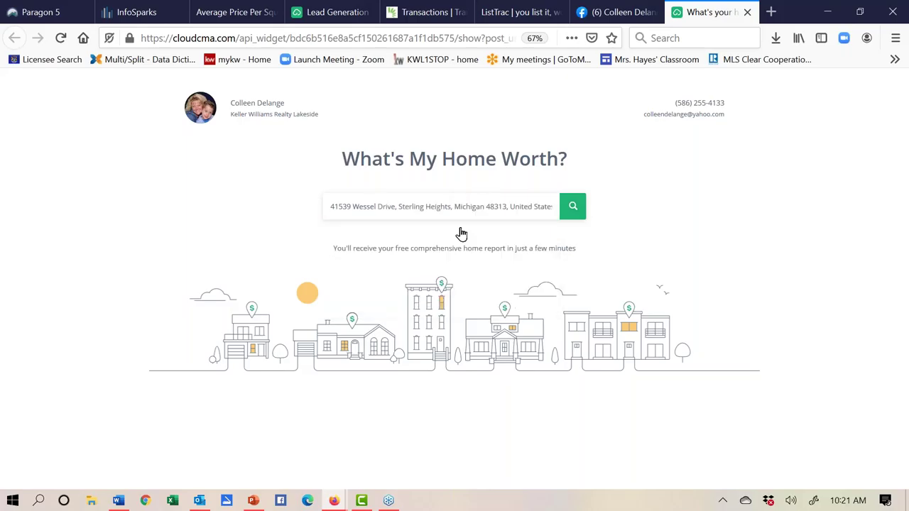
click(574, 211)
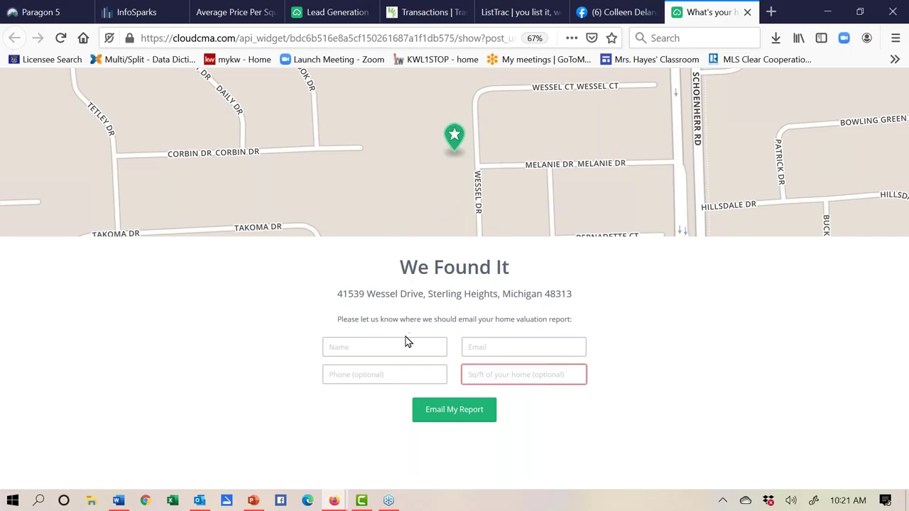
Submit the contact's name, e-mail and 1361 sq ft for the emailed report, then return to Paragon
text(coll)
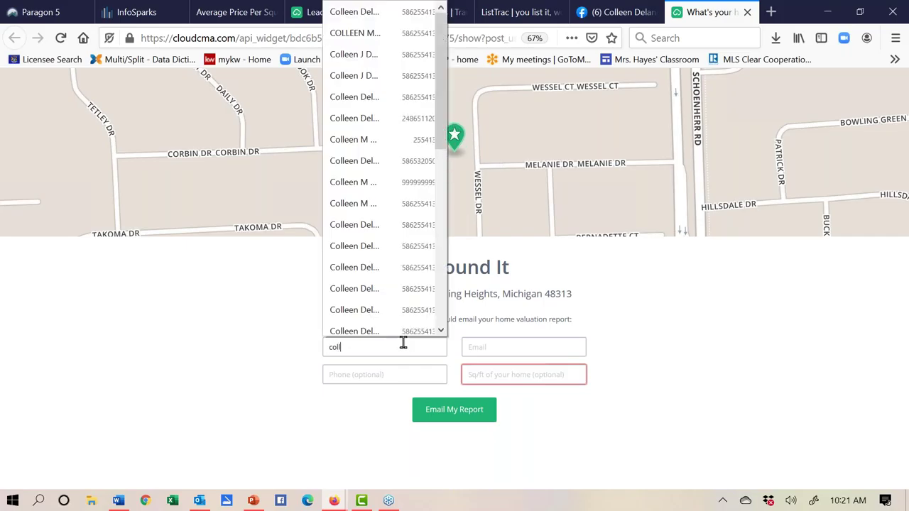
click(518, 347)
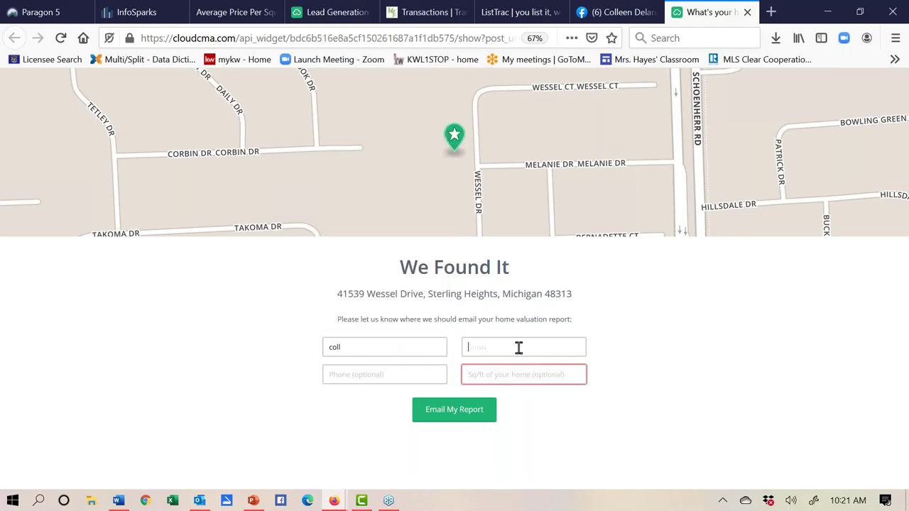
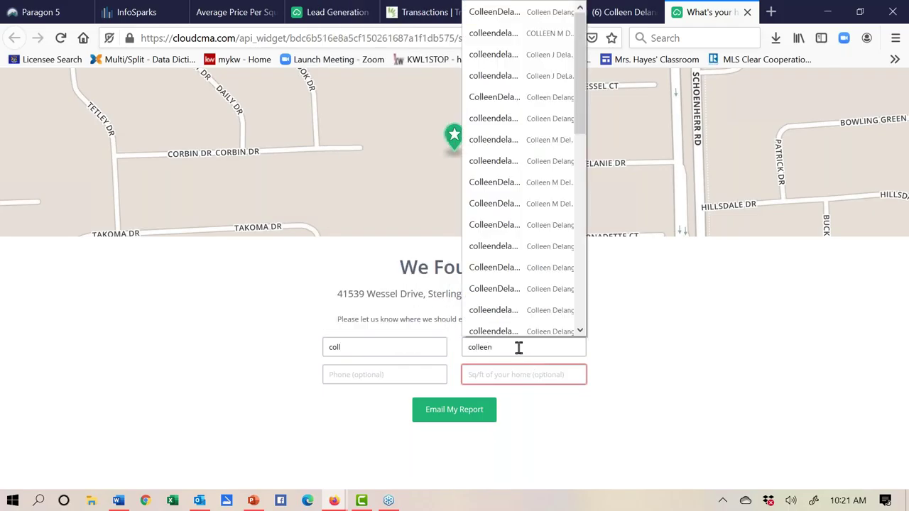
click(516, 376)
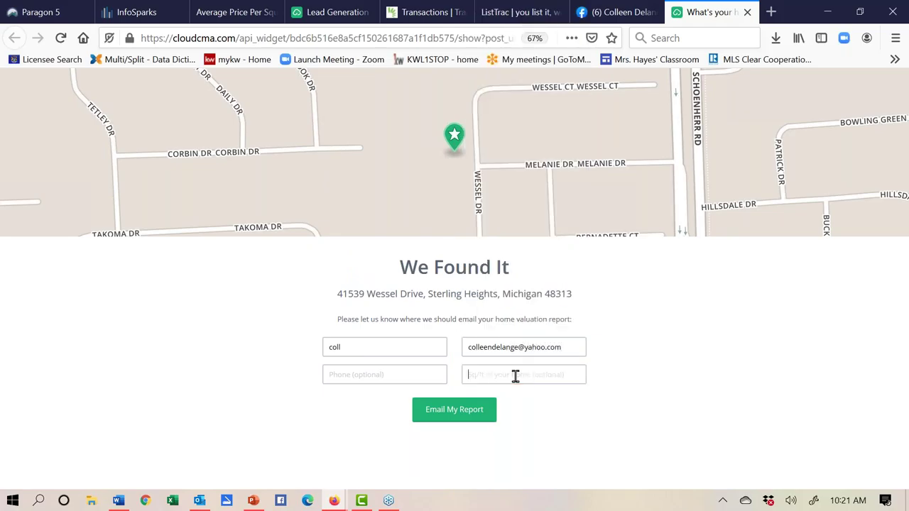
text(1361)
click(453, 409)
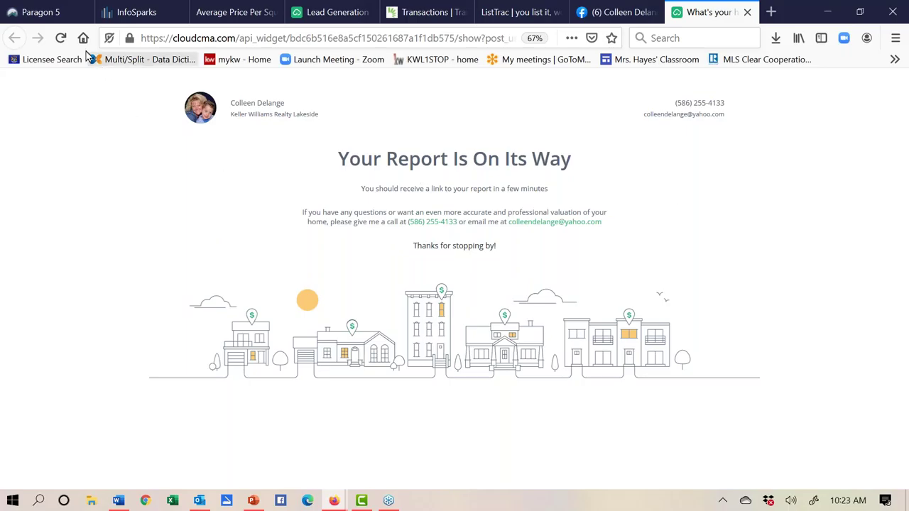
click(66, 16)
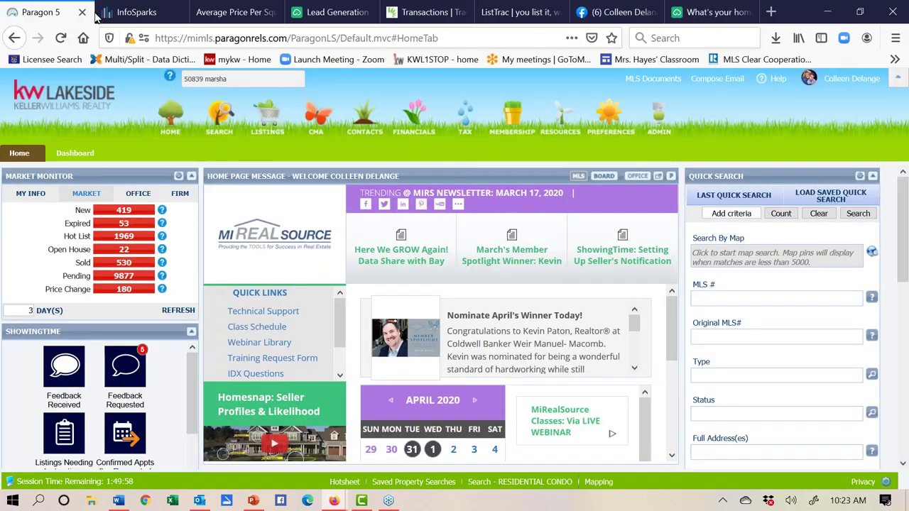
key(BackSpace)
key(BackSpace)
key(BackSpace)
key(BackSpace)
key(BackSpace)
key(BackSpace)
key(BackSpace)
key(BackSpace)
key(BackSpace)
key(BackSpace)
key(BackSpace)
key(BackSpace)
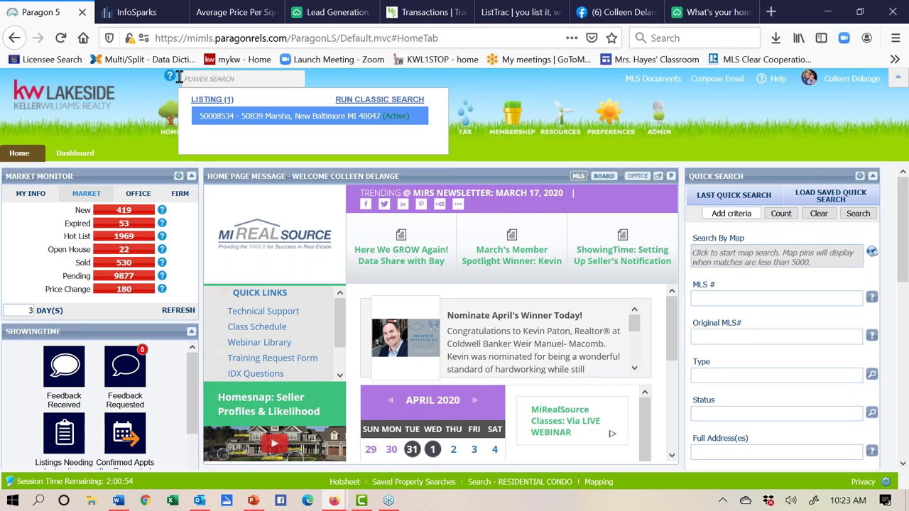
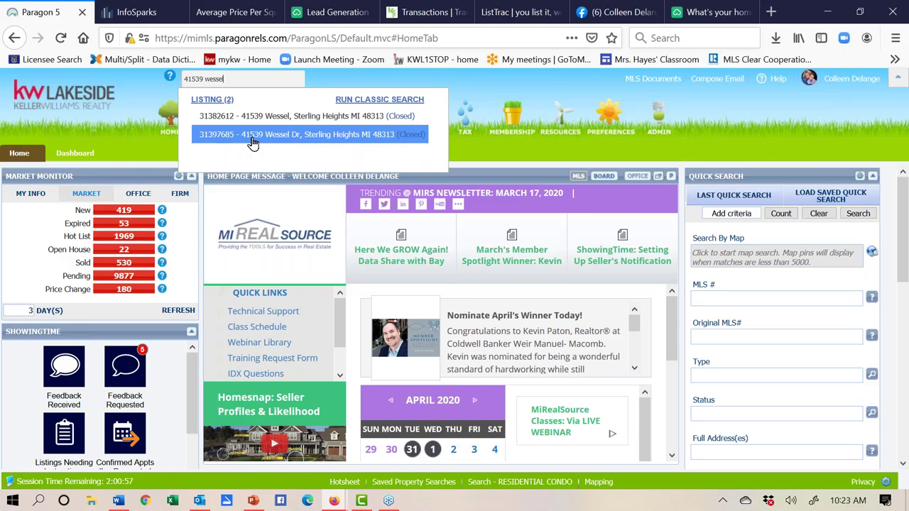
click(252, 139)
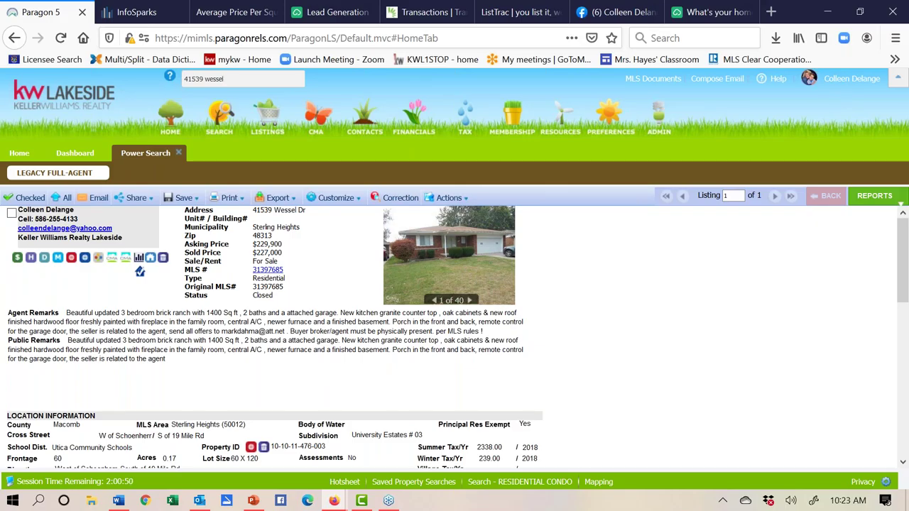
Open the listing photo viewer and advance to photo 8 of 40, the brick fireplace room
click(469, 252)
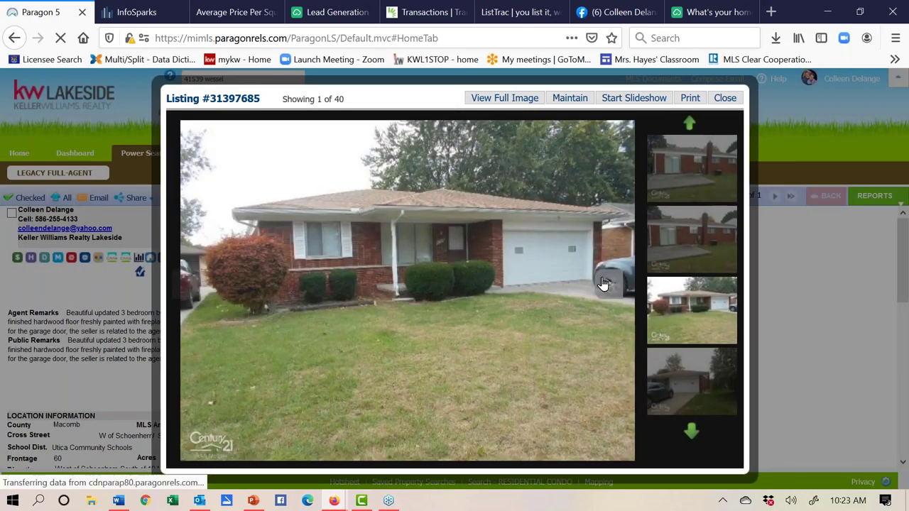
click(603, 283)
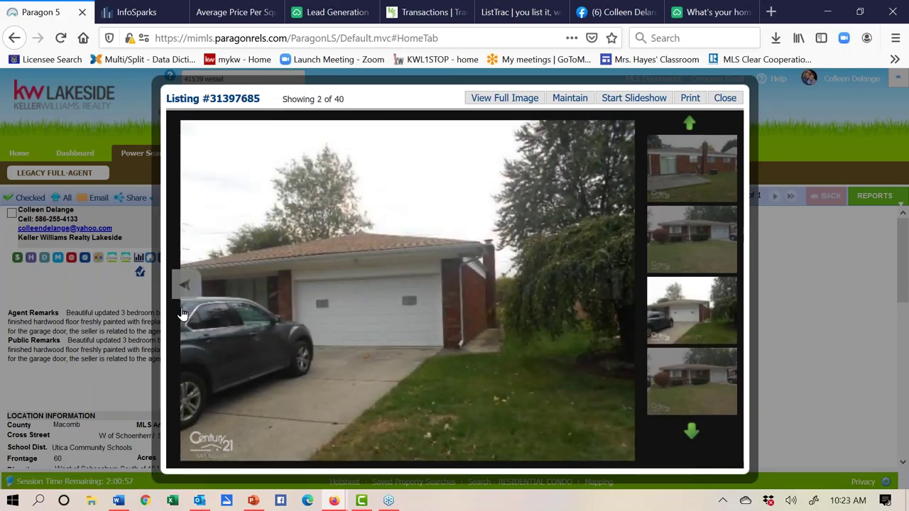
click(181, 286)
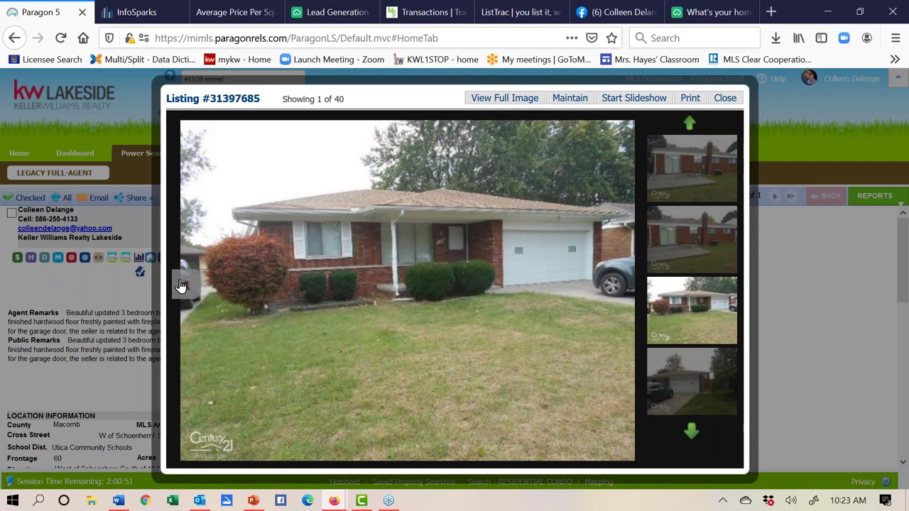
click(615, 287)
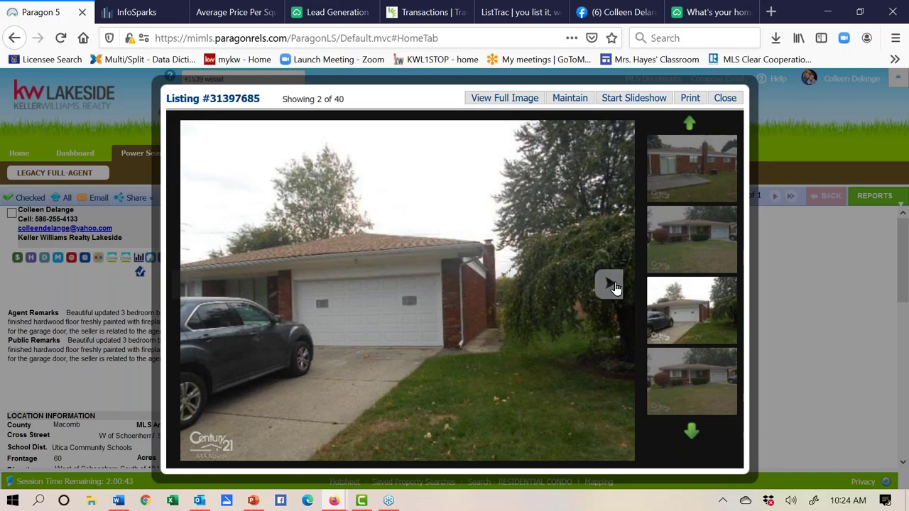
click(611, 285)
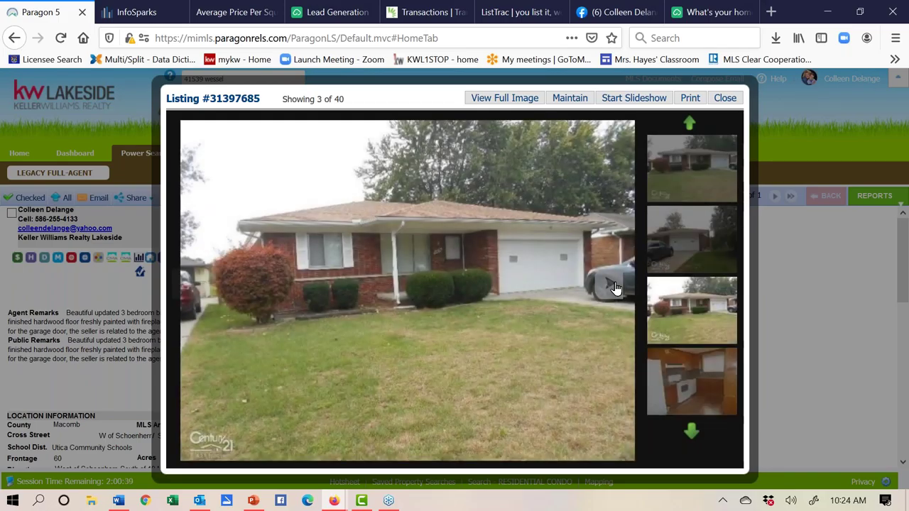
click(613, 286)
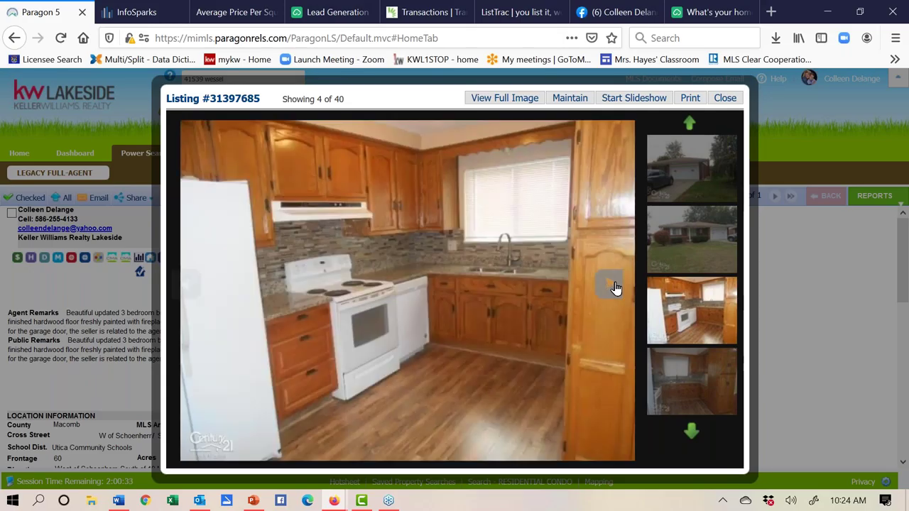
click(614, 286)
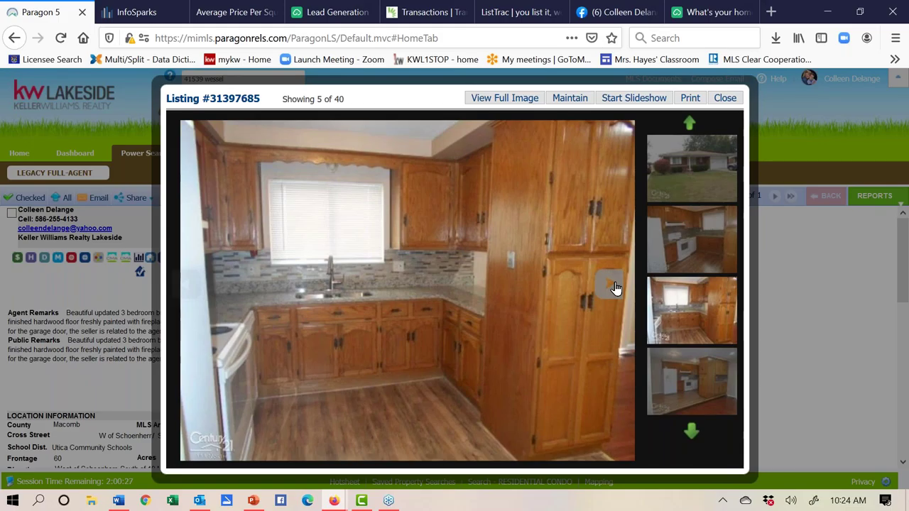
click(614, 285)
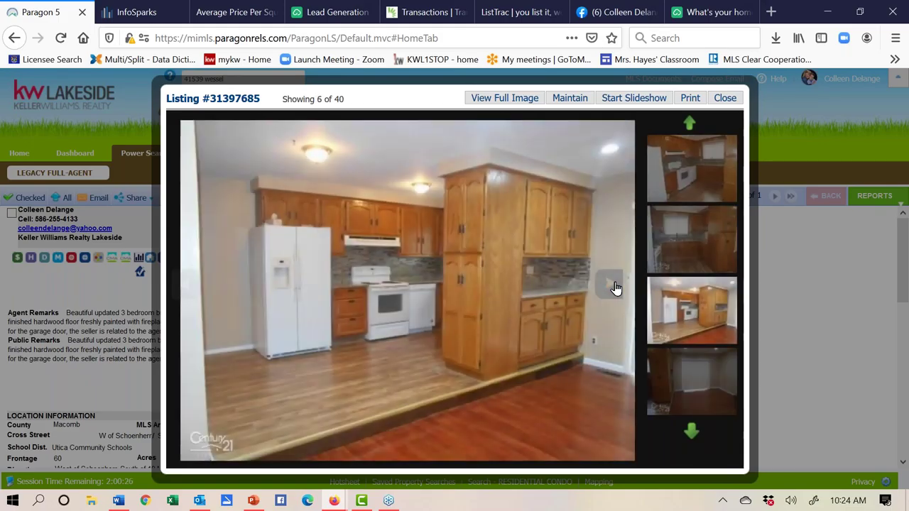
click(614, 285)
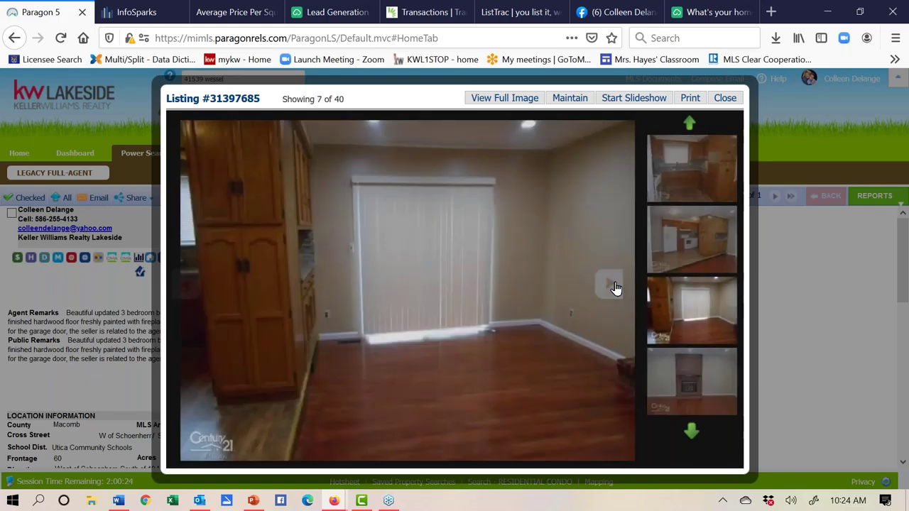
click(613, 286)
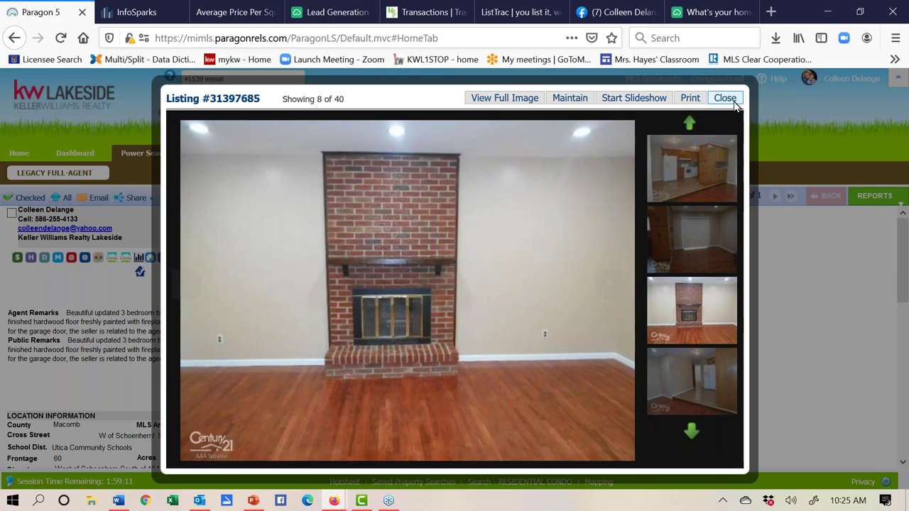
Close the photo viewer and show the listing's TAX data and integration links
click(725, 98)
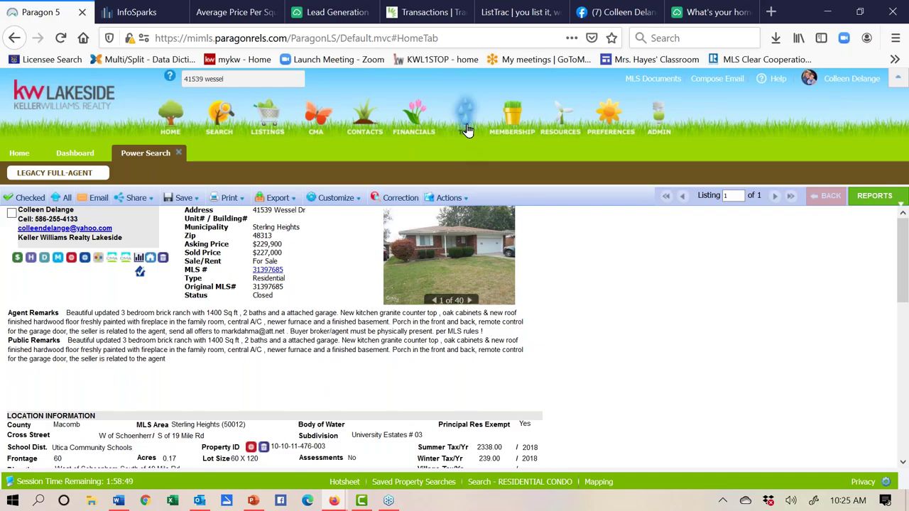
click(468, 130)
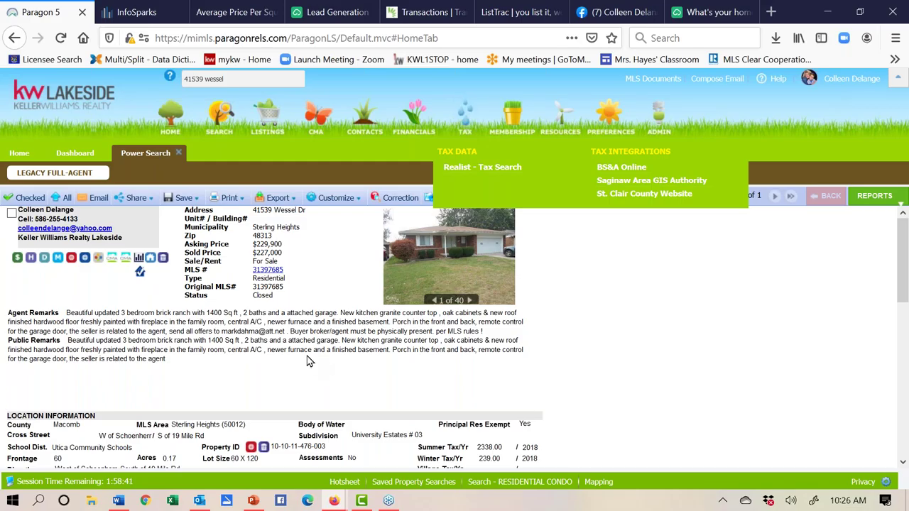
Dismiss the TAX links panel to return to the listing 31397685 detail page
click(296, 387)
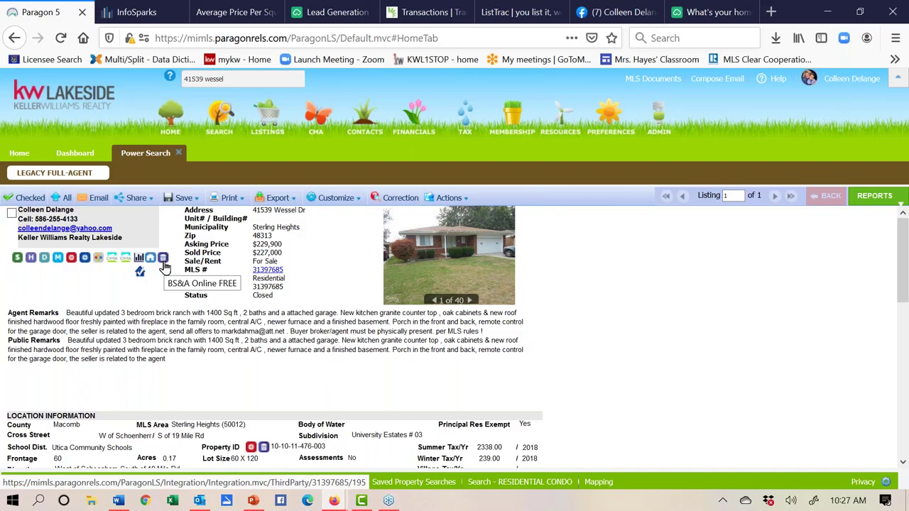
click(164, 260)
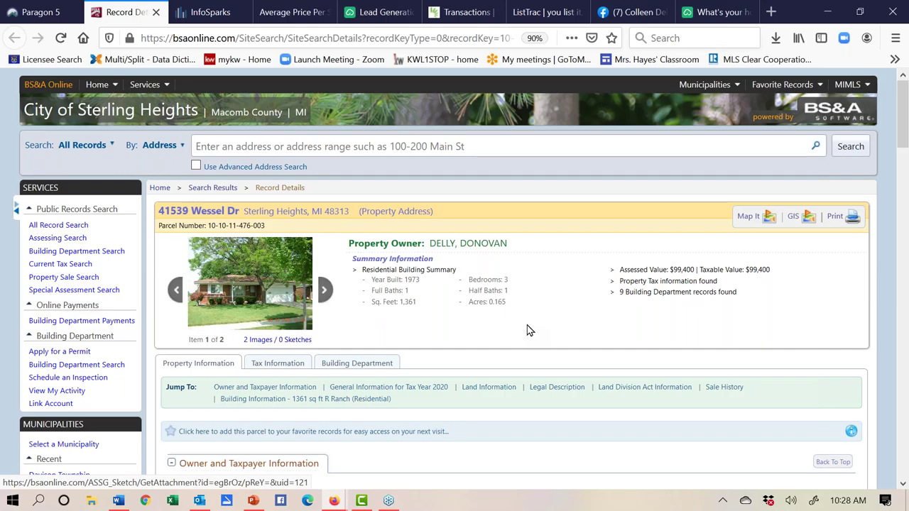
Scroll the BS&A record down to tax history, Land Information (60 x 120 lot) and Legal Description
click(904, 484)
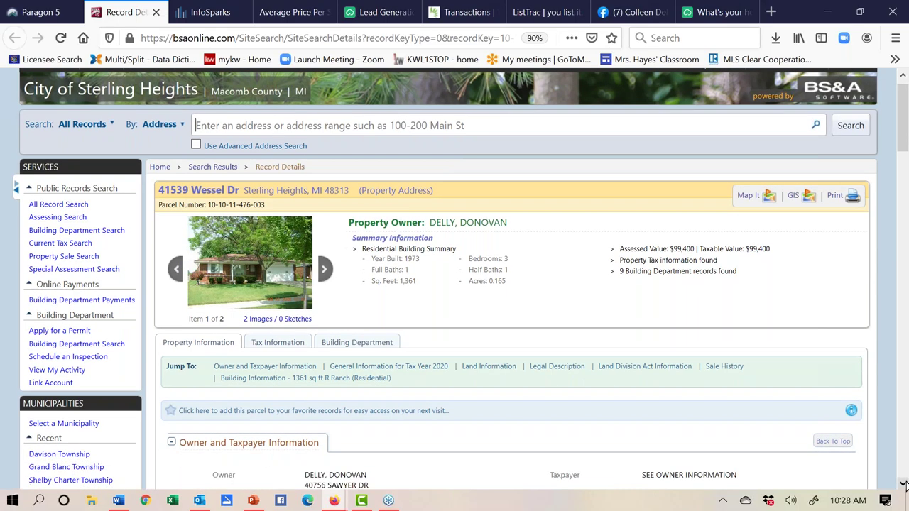
drag(903, 484, 903, 484)
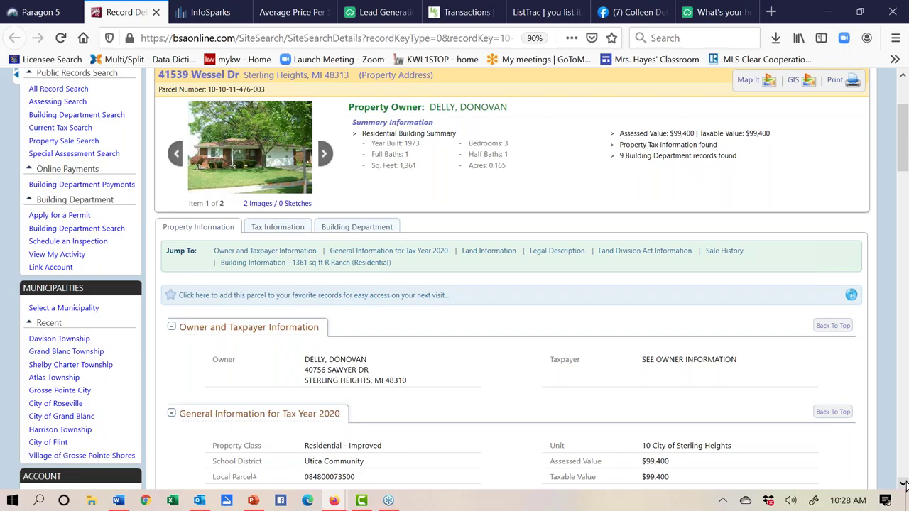
click(903, 484)
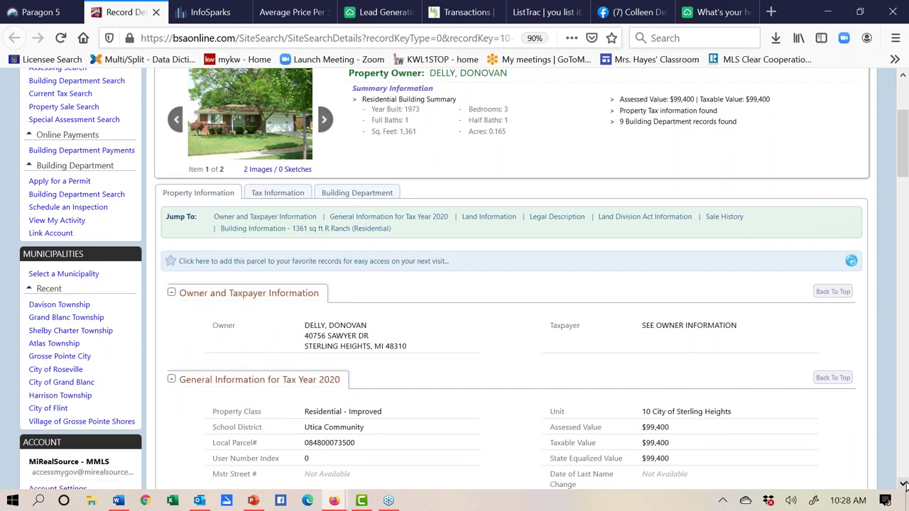
click(903, 484)
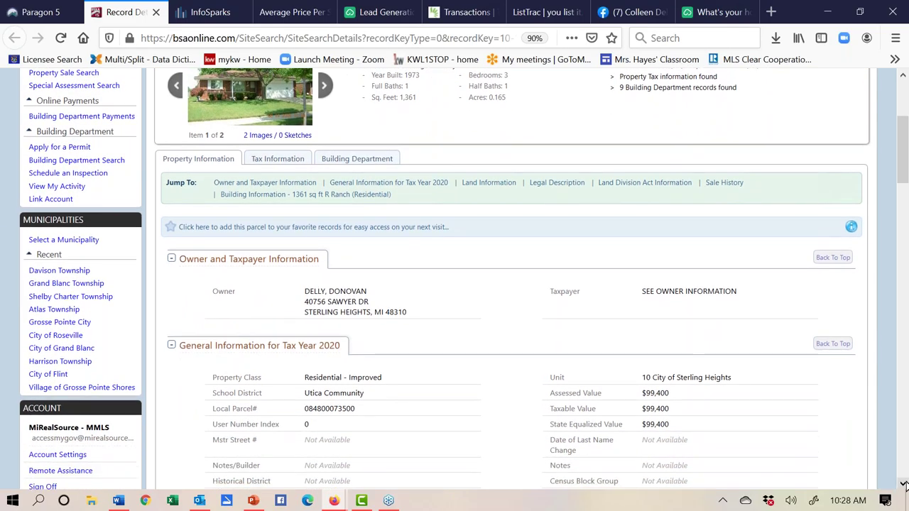
click(903, 484)
click(904, 484)
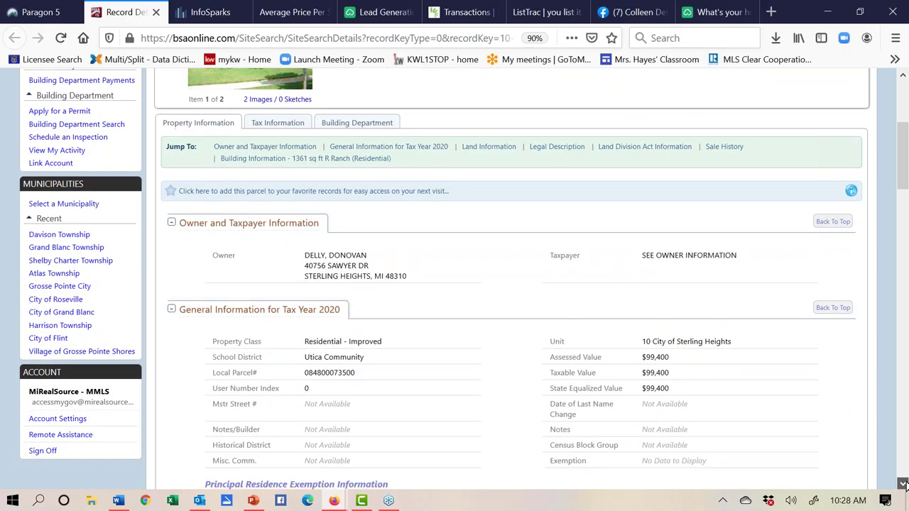
click(904, 484)
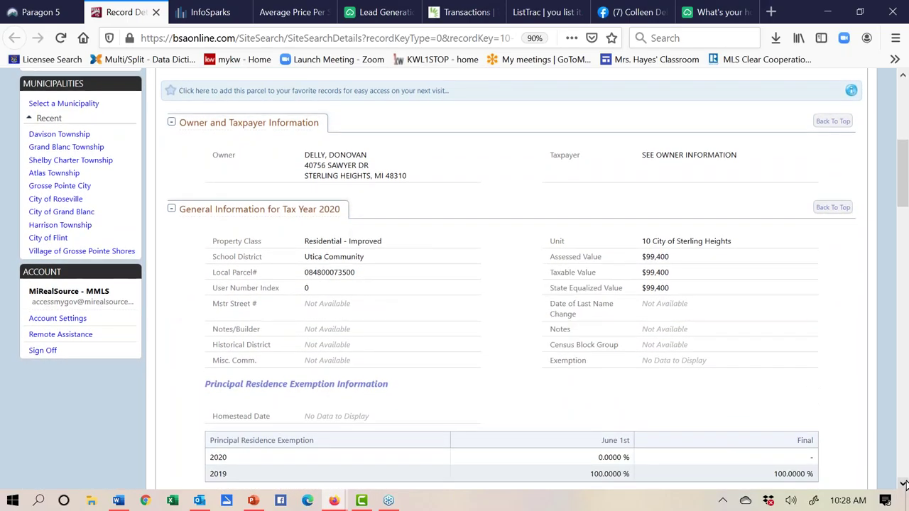
click(903, 483)
click(904, 484)
click(903, 484)
click(903, 484)
click(903, 484)
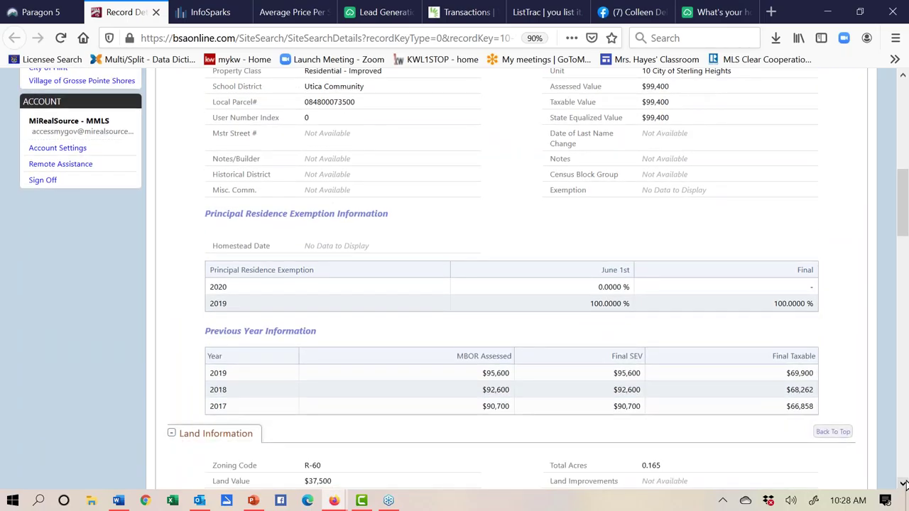
click(903, 483)
click(904, 483)
click(904, 484)
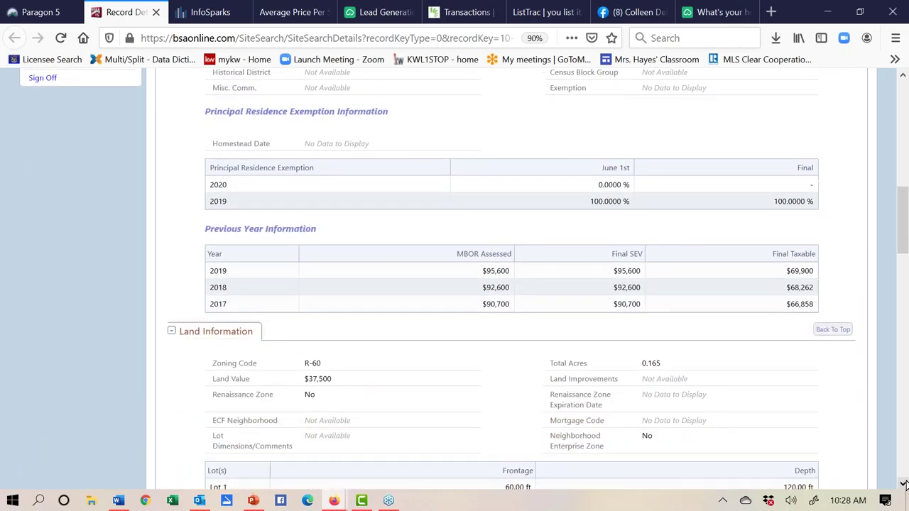
click(903, 484)
click(904, 484)
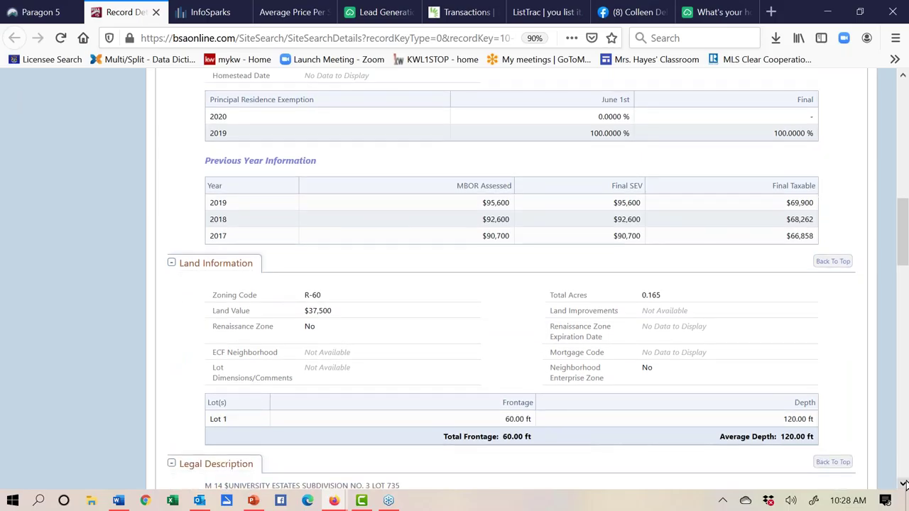
click(904, 484)
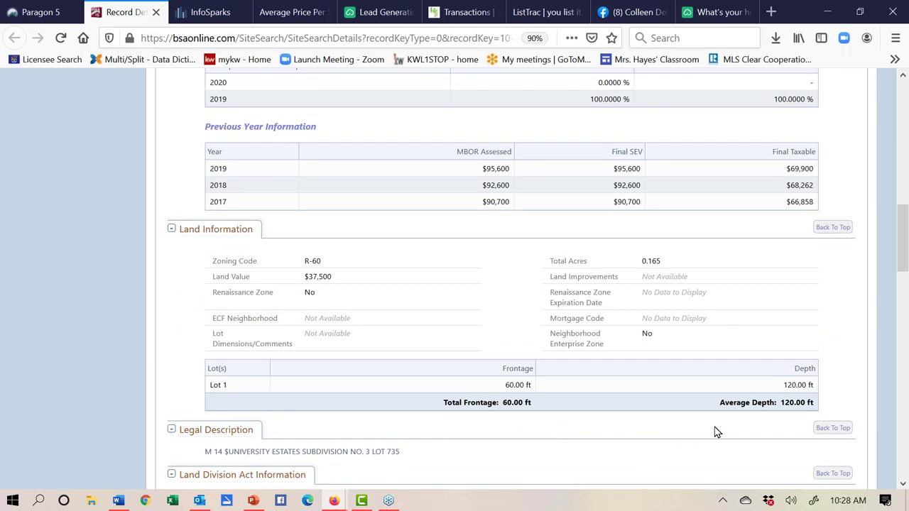
Scroll through the rest of the BS&A record, then close its tab to return to listing 31397685
drag(907, 255, 904, 333)
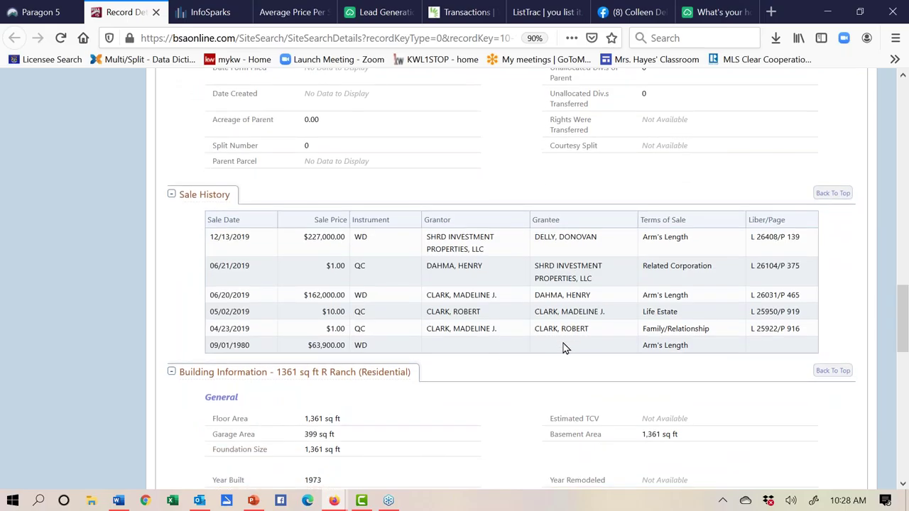
drag(903, 298, 845, 88)
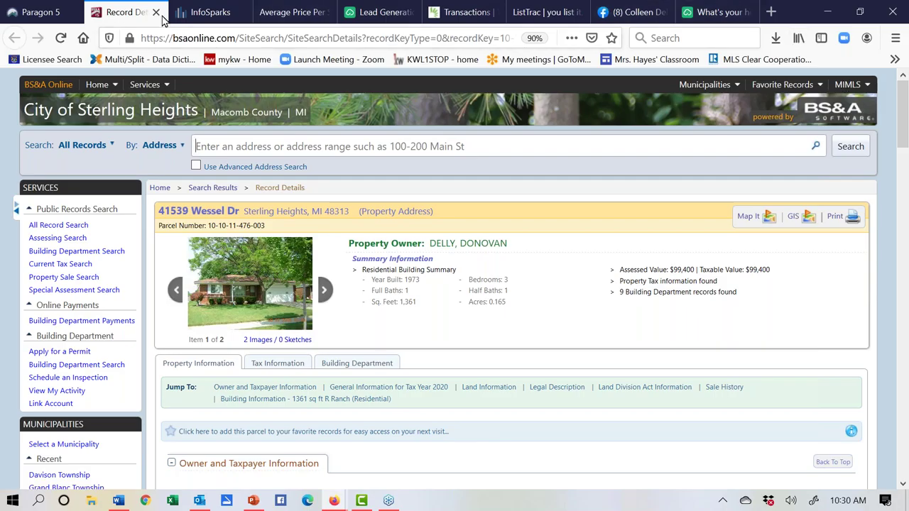
click(156, 13)
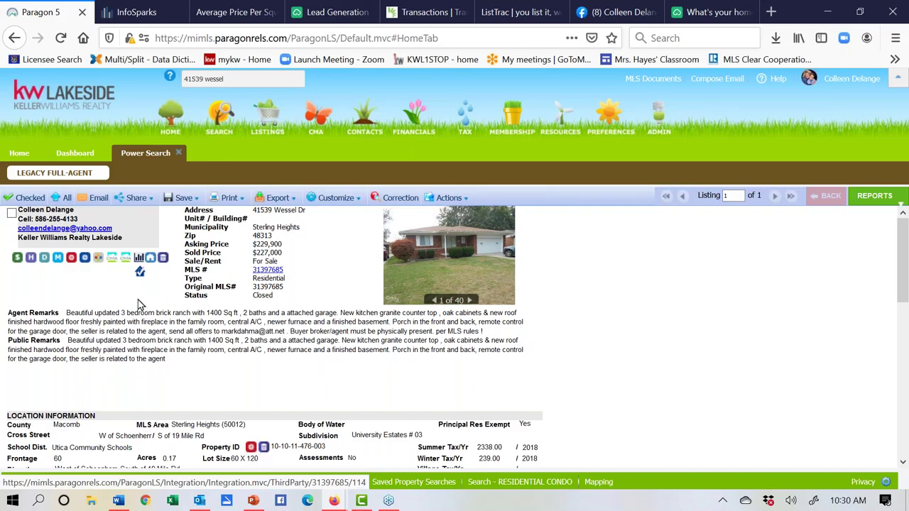
click(71, 259)
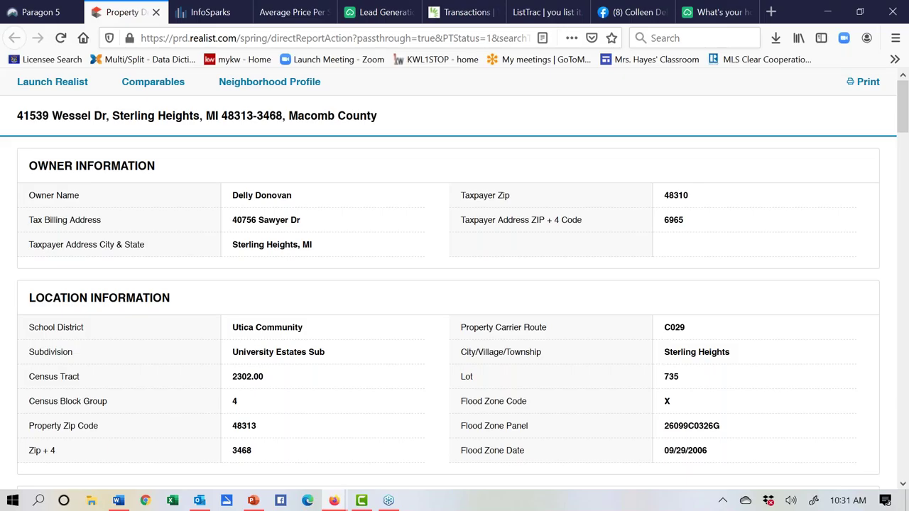
Scroll the Realist report to the Tax section showing 2017–2019 taxes of $2,459, $2,577 and $2,674
click(903, 486)
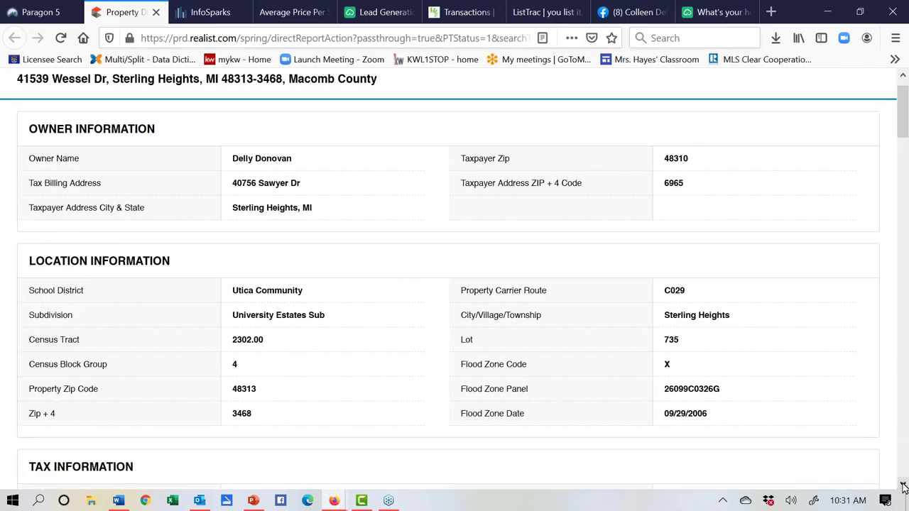
drag(903, 485, 904, 486)
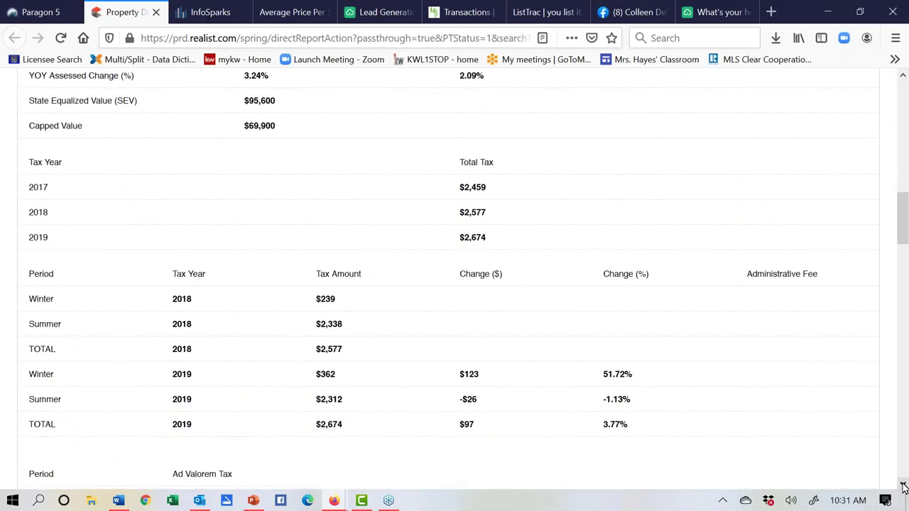
drag(904, 486, 904, 486)
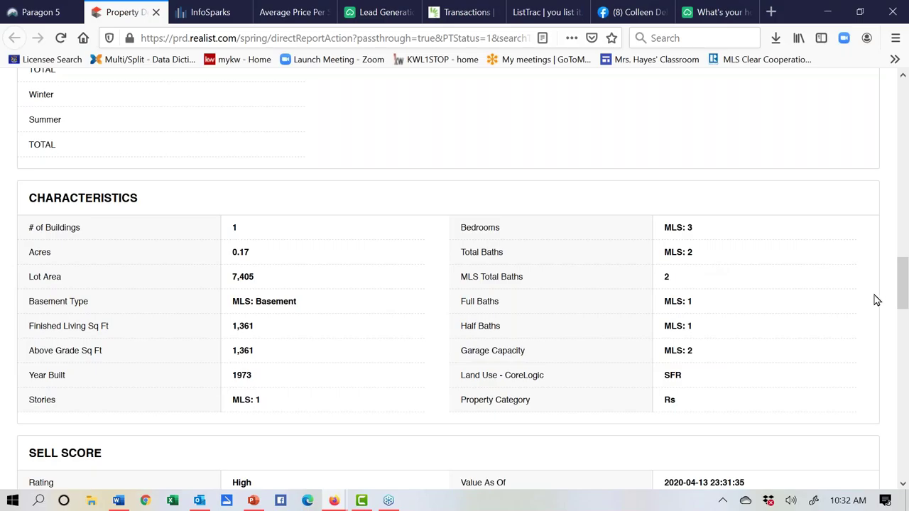
scroll(904, 310, down, 1)
drag(905, 310, 867, 104)
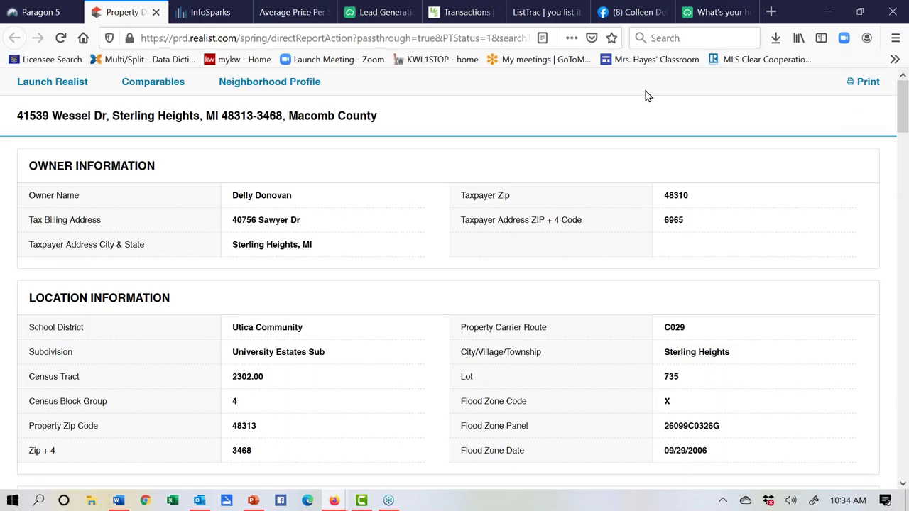
click(40, 14)
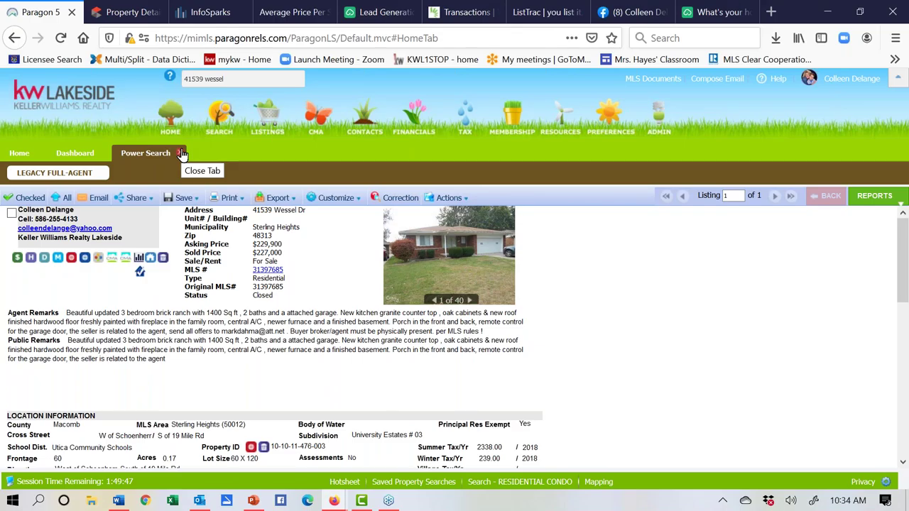
click(182, 155)
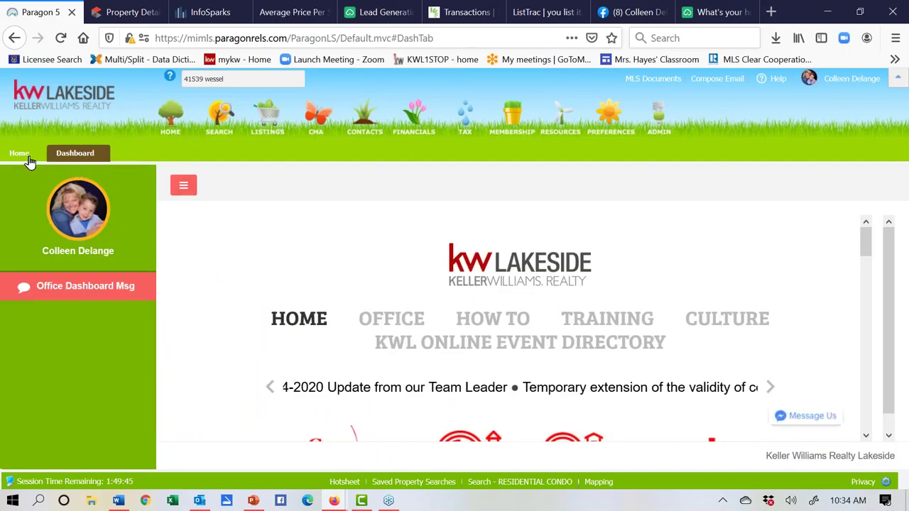
Start a new Residential Condo search and bring up Load Saved Search
click(220, 113)
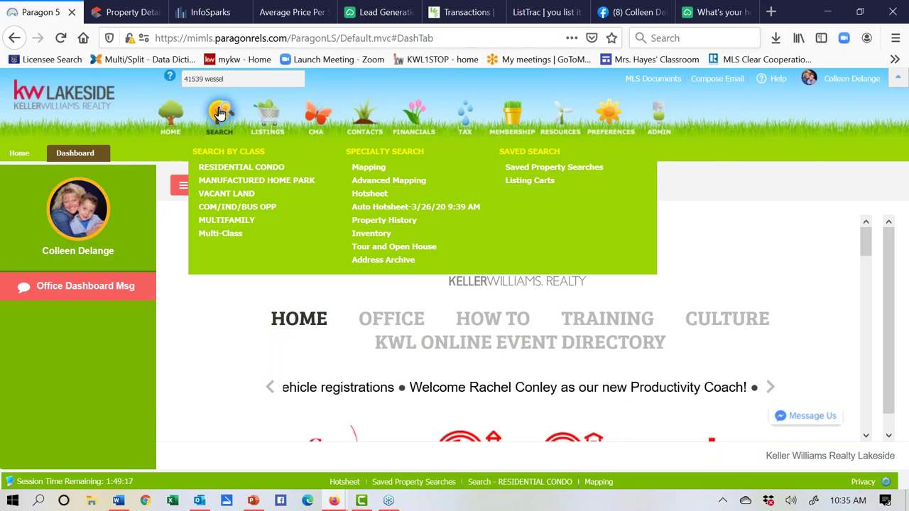
click(222, 169)
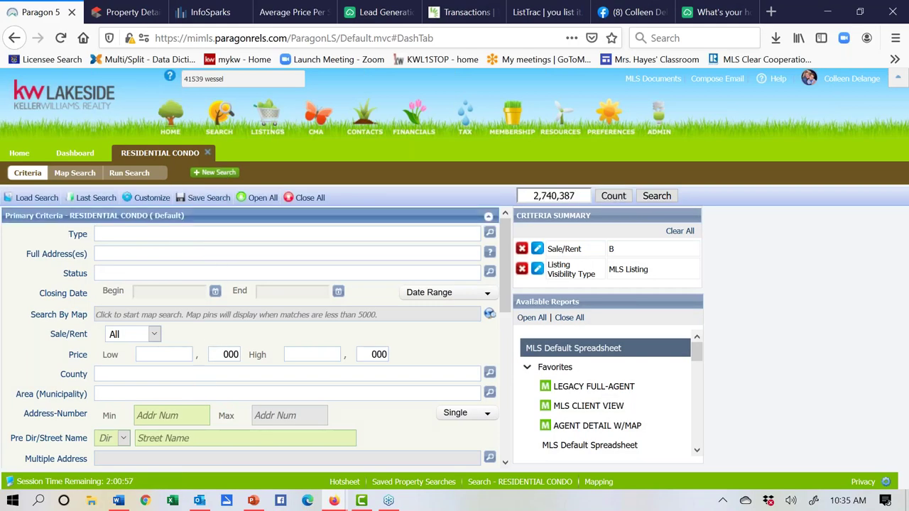
mouse_move(37, 202)
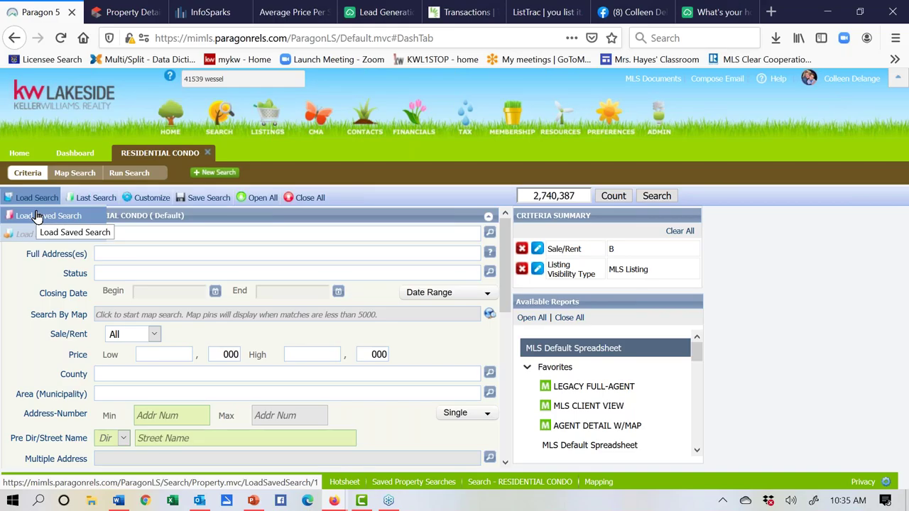
mouse_move(82, 197)
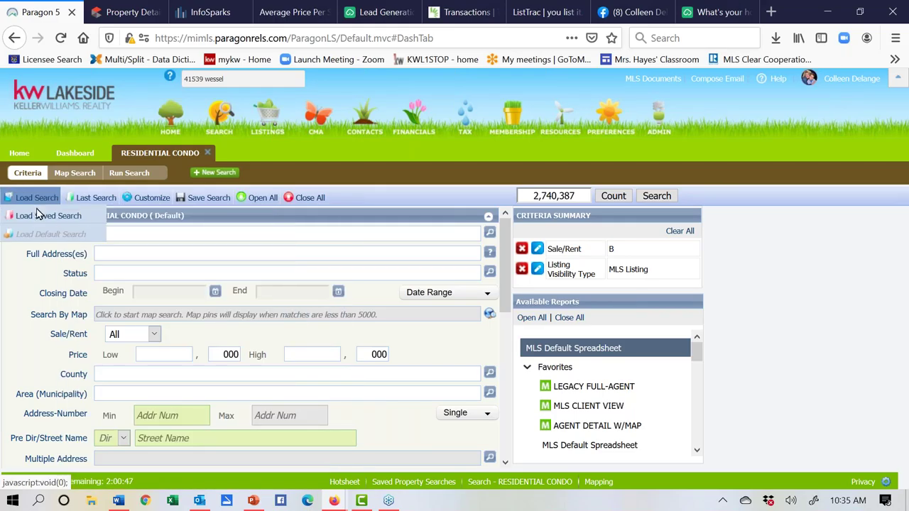
click(39, 215)
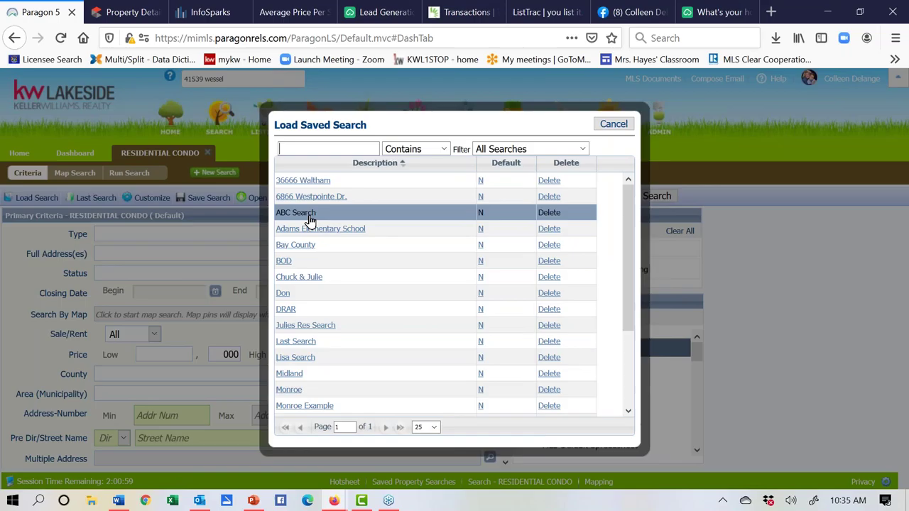
Load the ABC Search saved criteria from the saved searches list
click(309, 217)
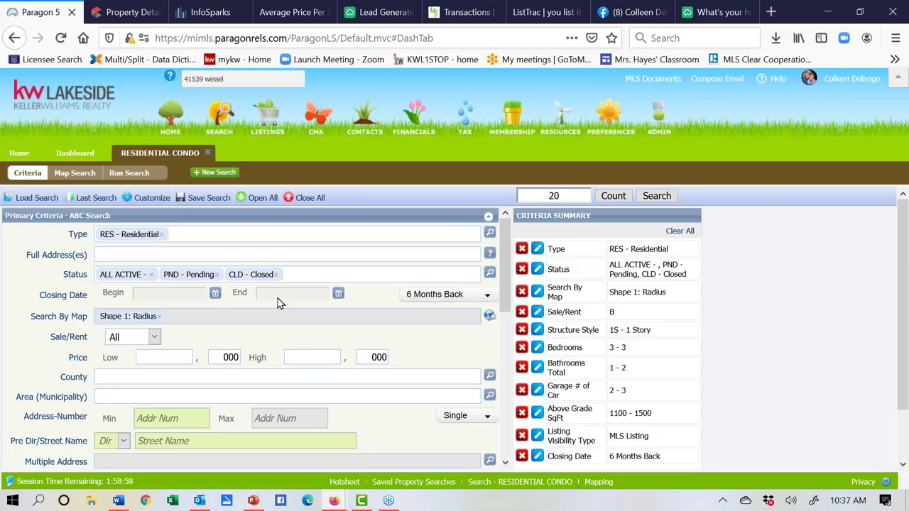
Set the Sale/Rent criterion to For Sale and scroll down the criteria form
click(154, 338)
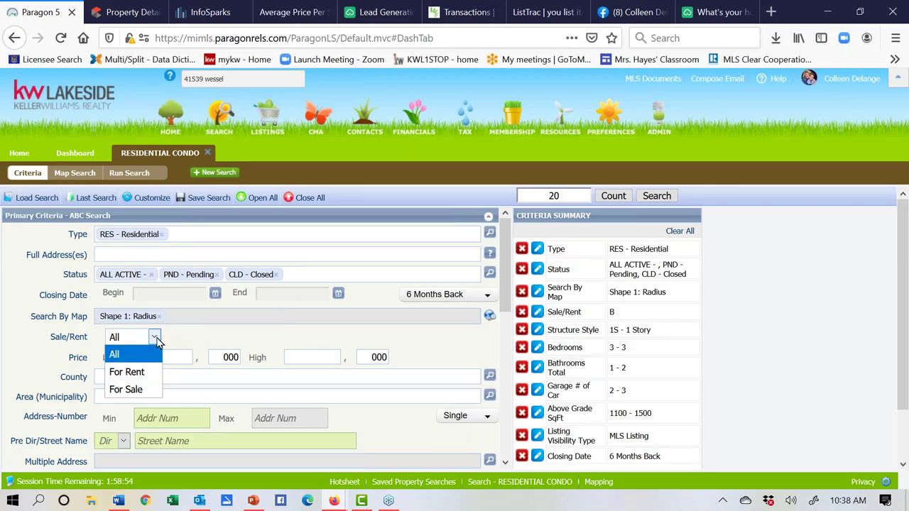
click(148, 392)
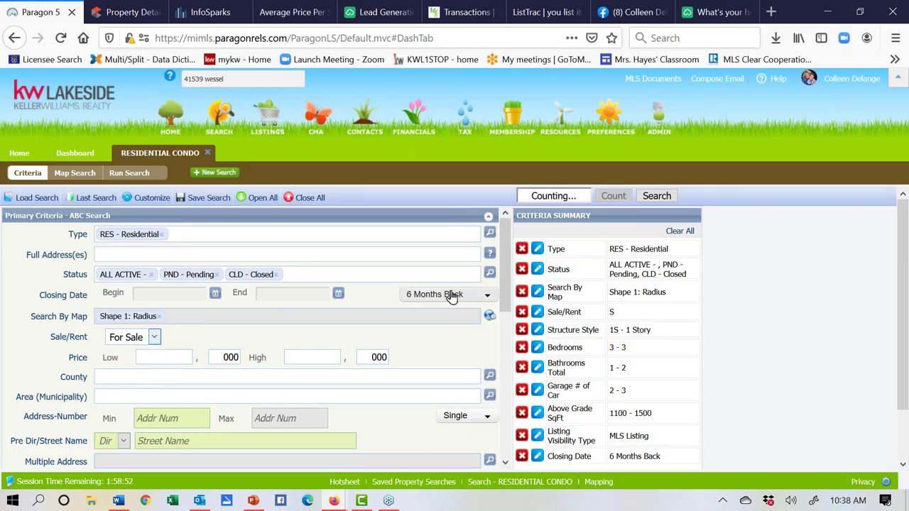
drag(503, 275, 509, 347)
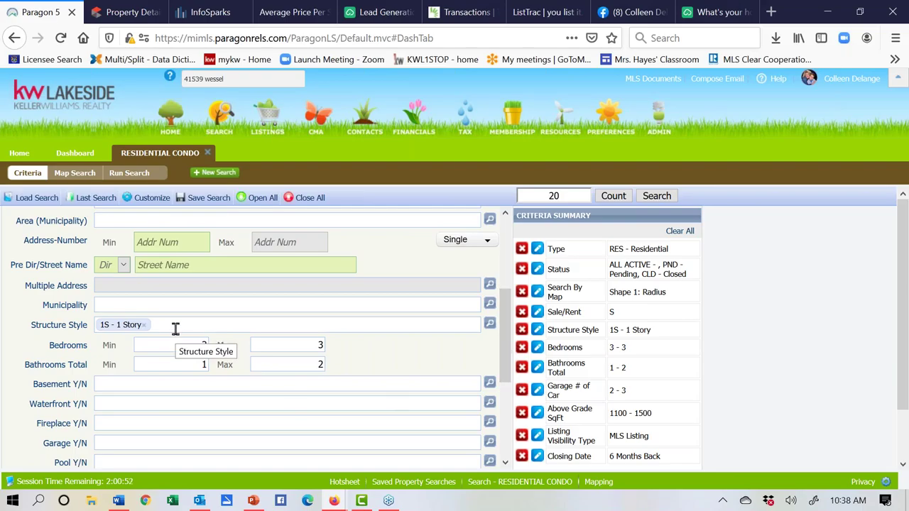
Set Basement Y/N to Y - Yes and scroll further down the criteria
click(183, 381)
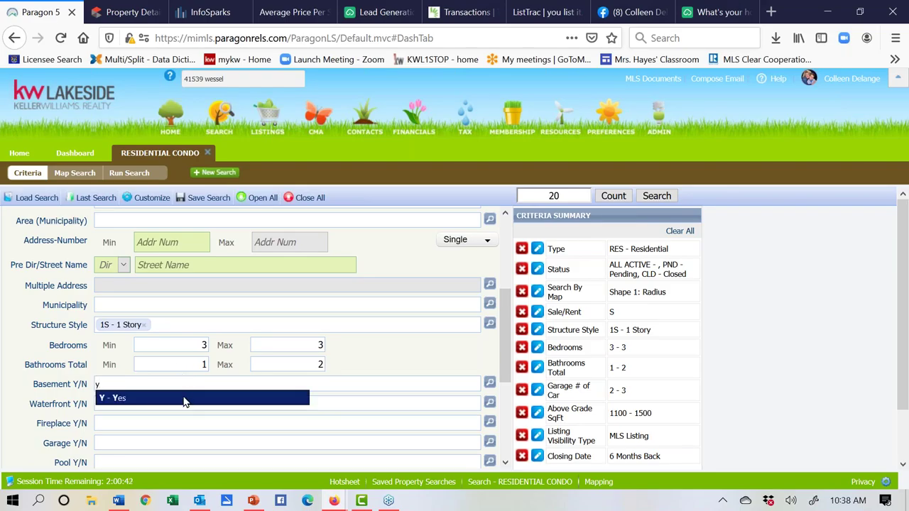
click(183, 402)
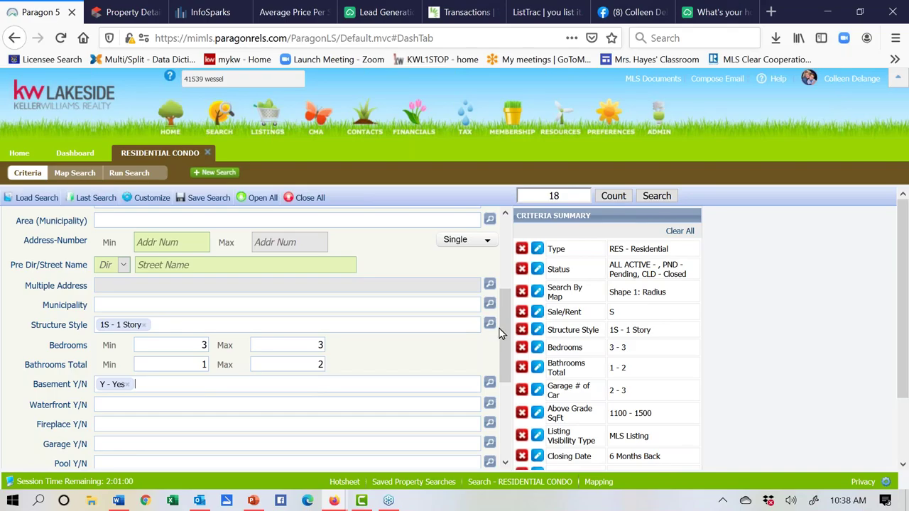
scroll(509, 360, down, 1)
scroll(509, 361, down, 5)
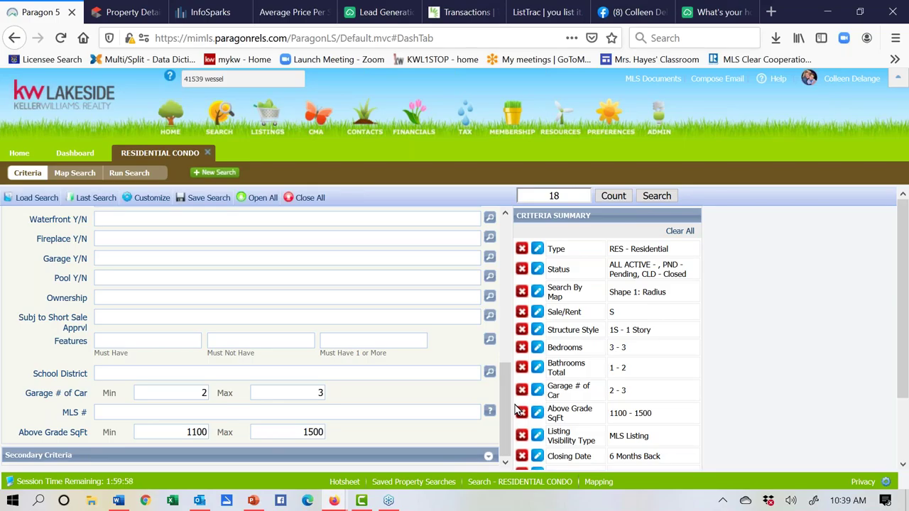
Scroll back to the top of the criteria and switch to the Map Search view
drag(503, 368, 501, 262)
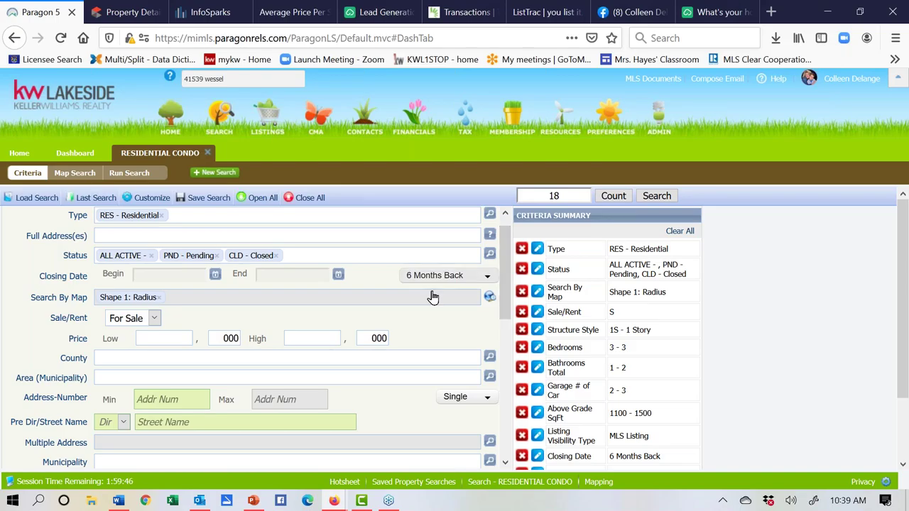
click(249, 302)
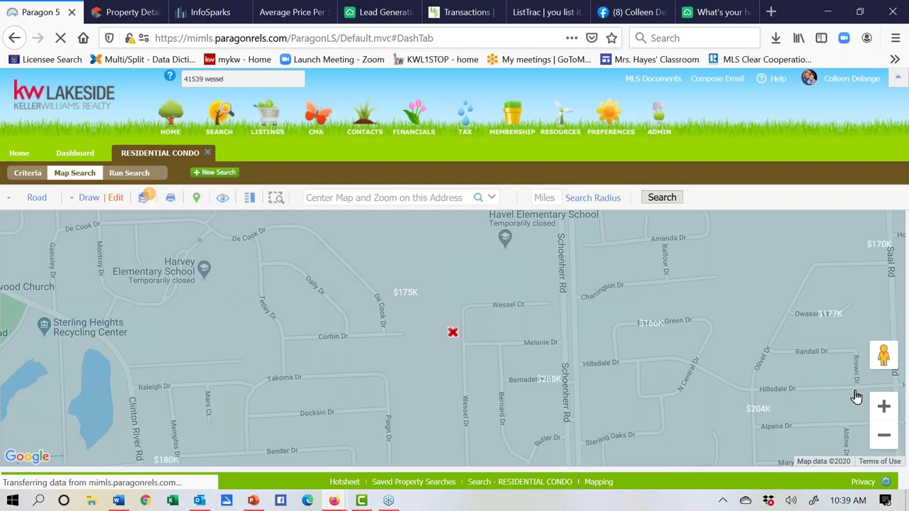
click(883, 436)
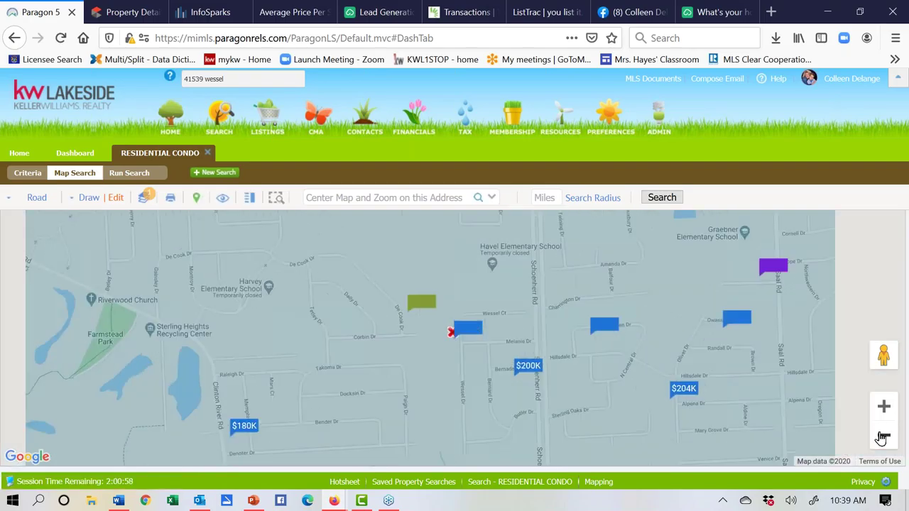
click(883, 436)
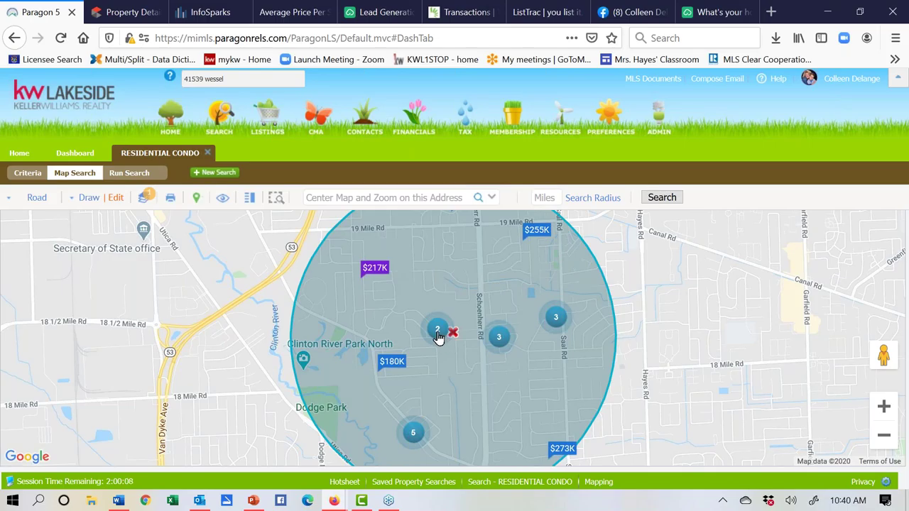
click(376, 271)
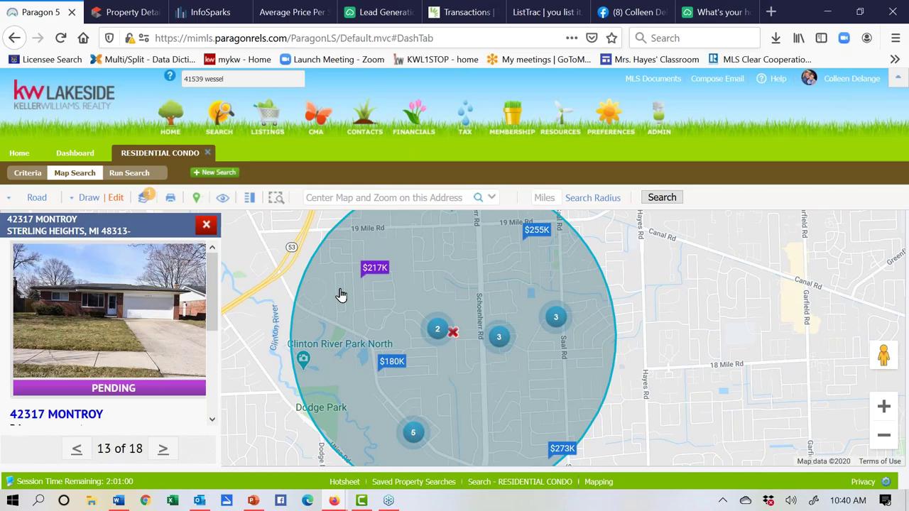
click(165, 452)
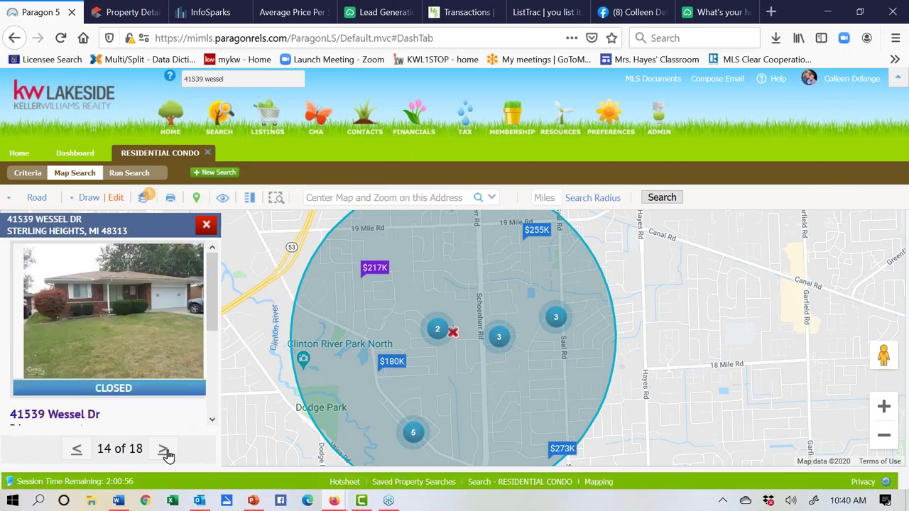
click(165, 452)
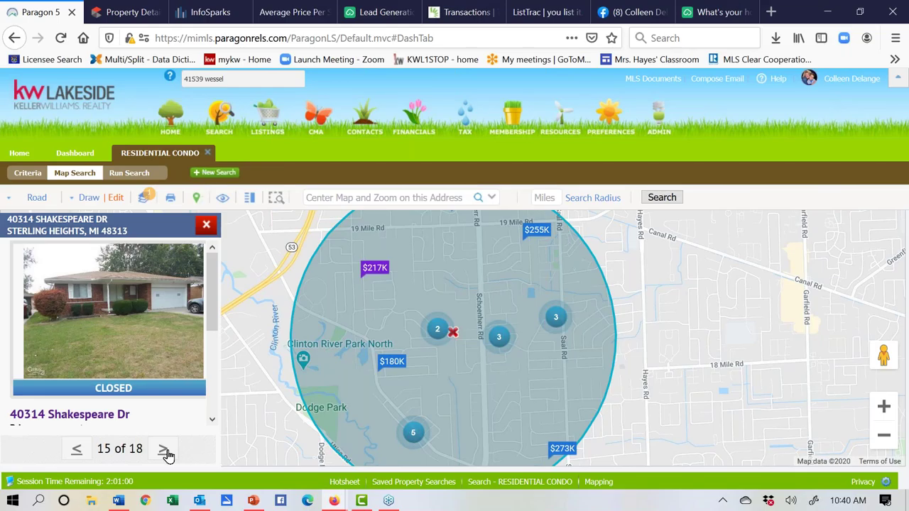
click(207, 226)
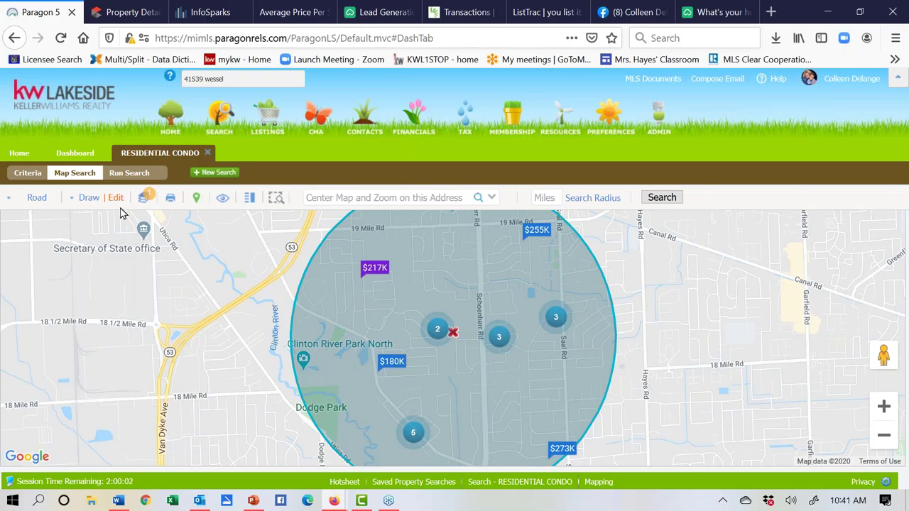
Draw a four-corner polygon around the five-listing cluster near Dodge Park
click(89, 197)
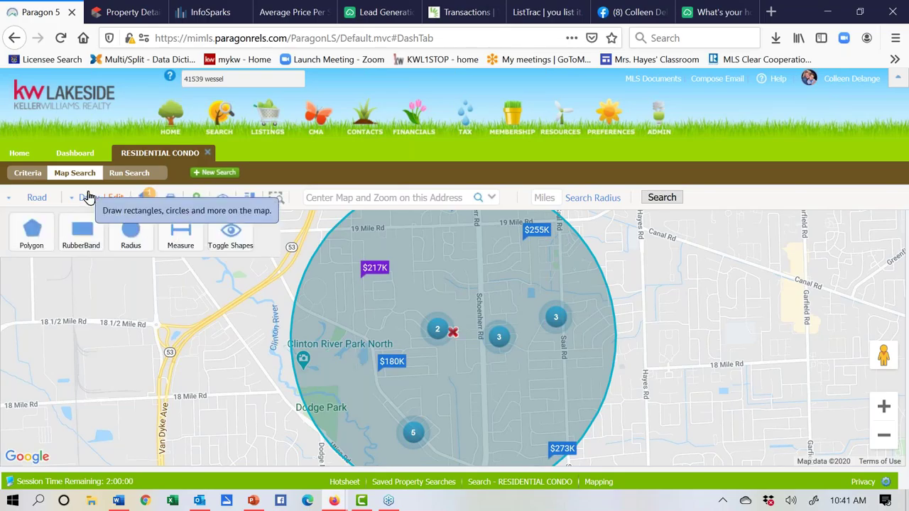
click(32, 231)
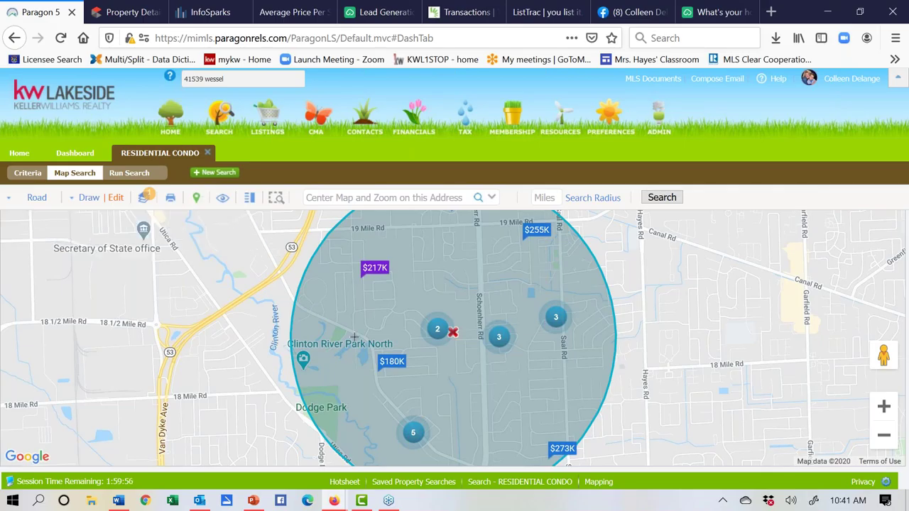
click(413, 395)
click(329, 396)
click(394, 456)
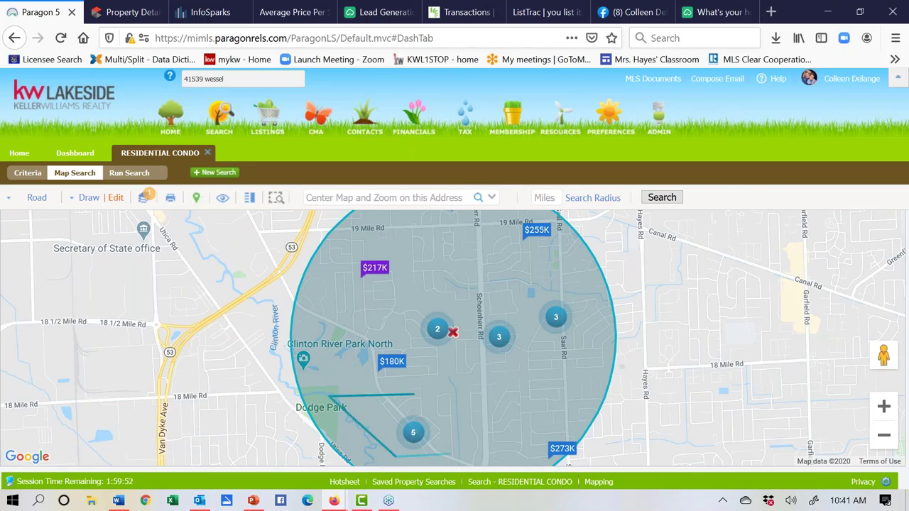
click(483, 441)
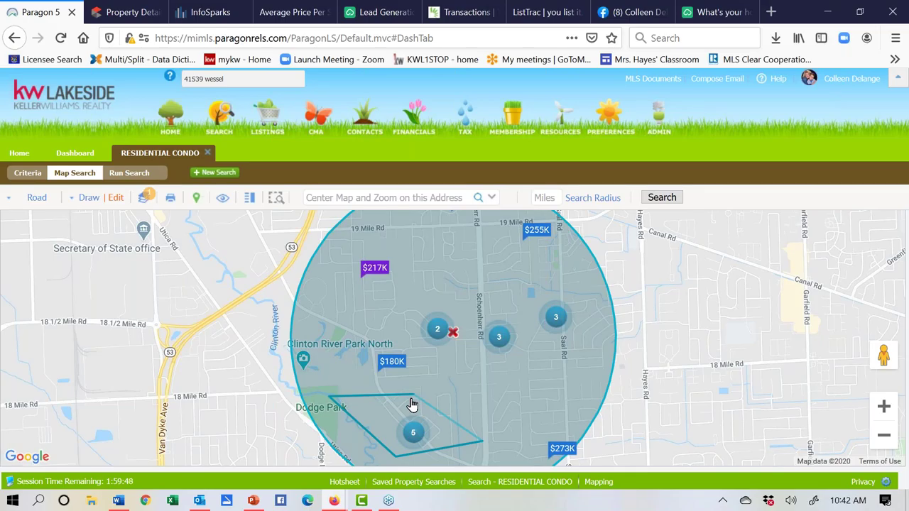
click(412, 404)
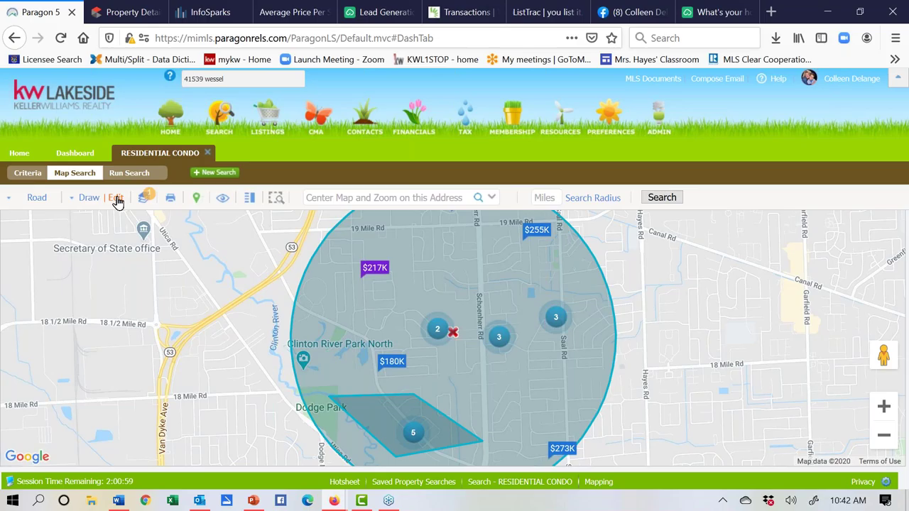
Switch the Polygon shape from Include to Exclude and close the shapes panel
click(116, 198)
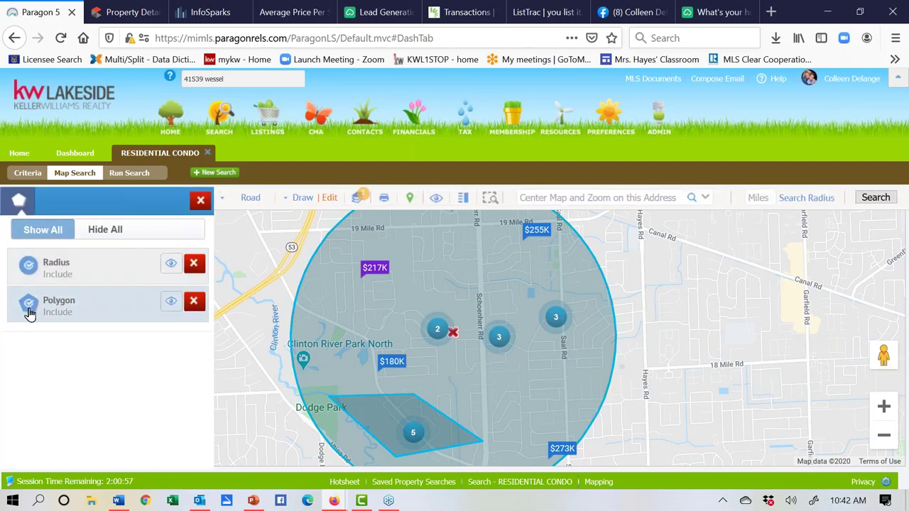
click(29, 310)
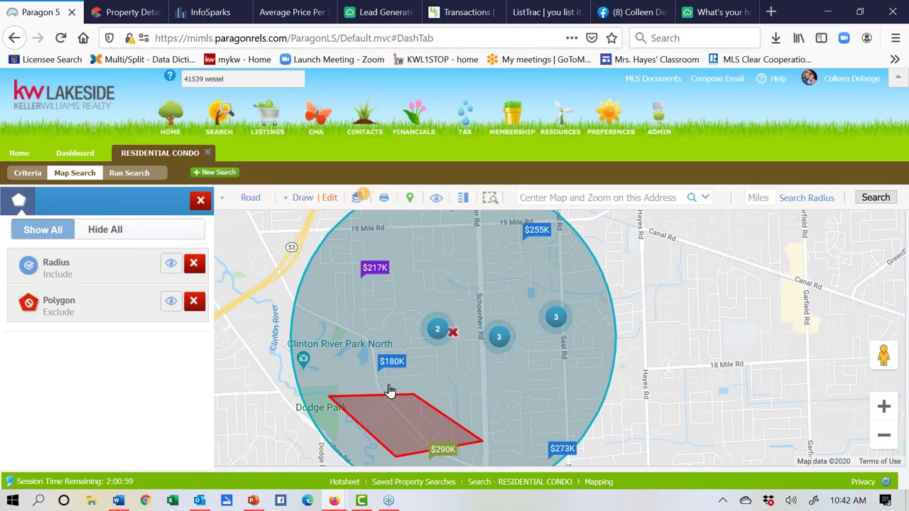
mouse_move(389, 390)
click(201, 202)
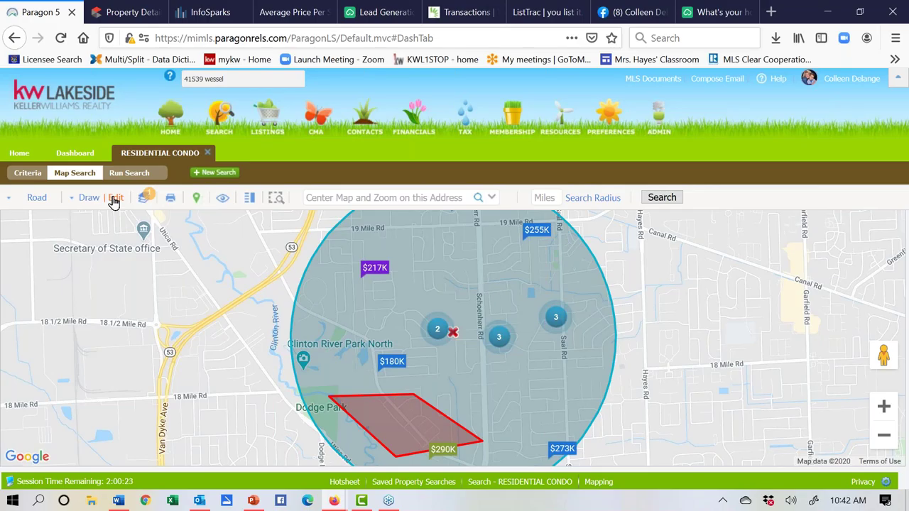
Delete the Polygon shape so only the radius circle remains on the map
click(114, 198)
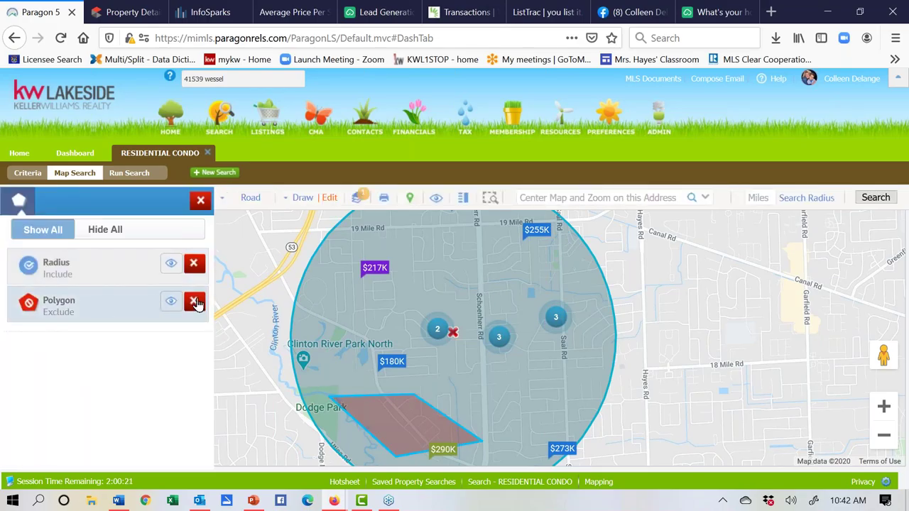
click(194, 302)
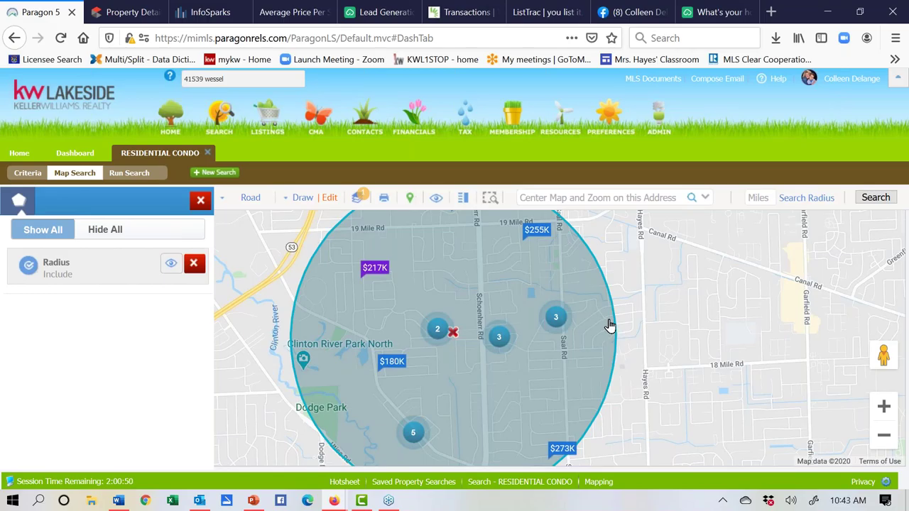
drag(884, 355, 881, 362)
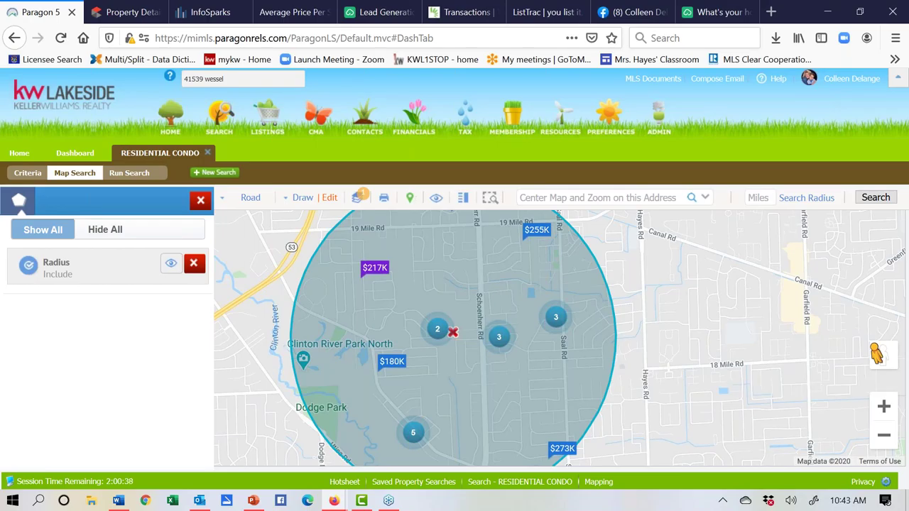
drag(876, 354, 453, 341)
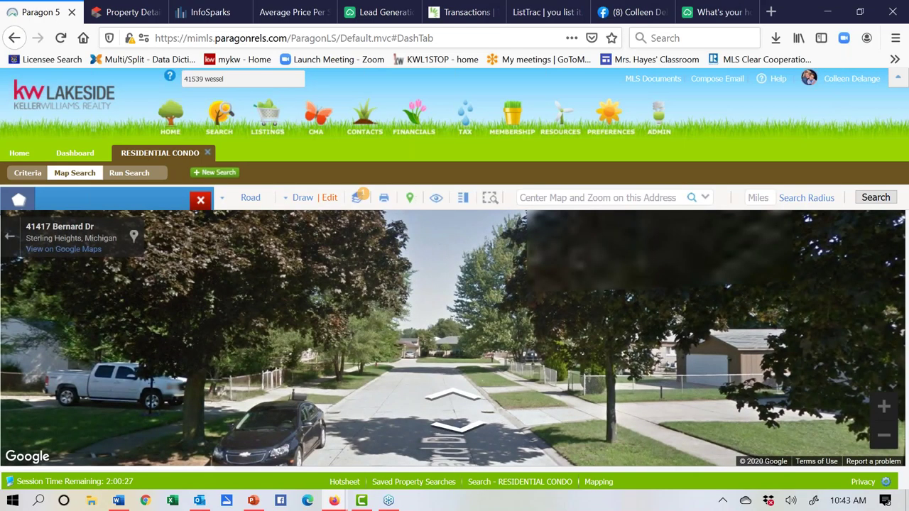
click(446, 371)
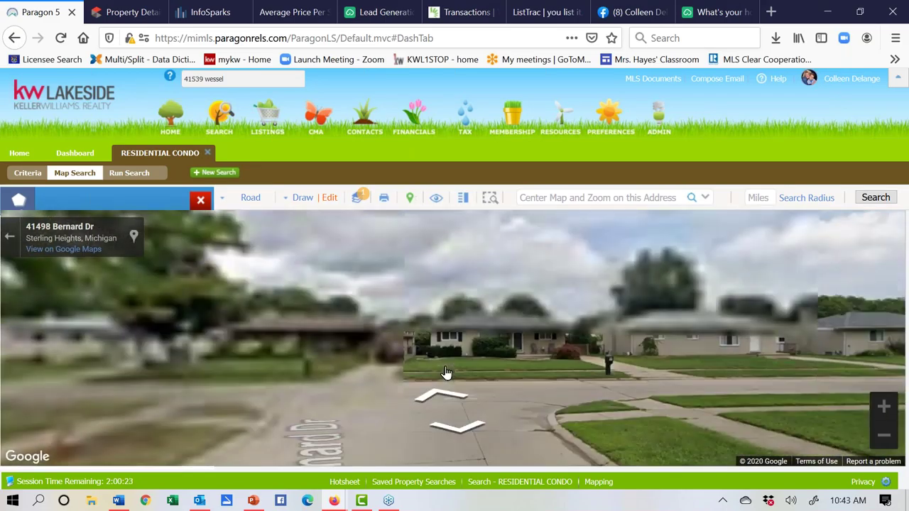
drag(446, 371, 442, 280)
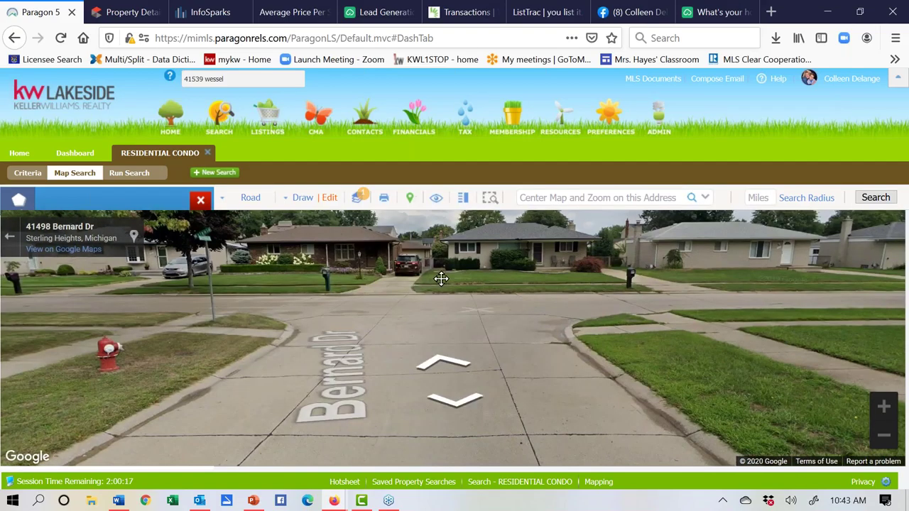
click(841, 304)
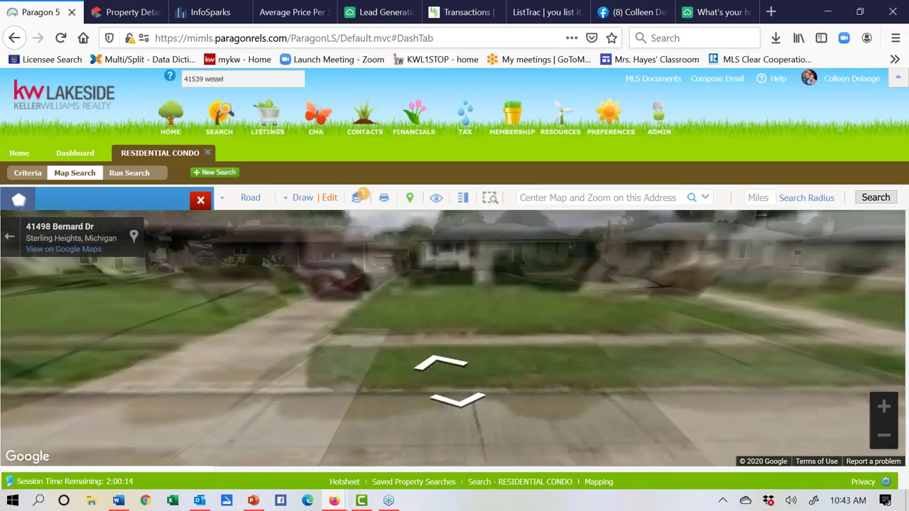
click(655, 256)
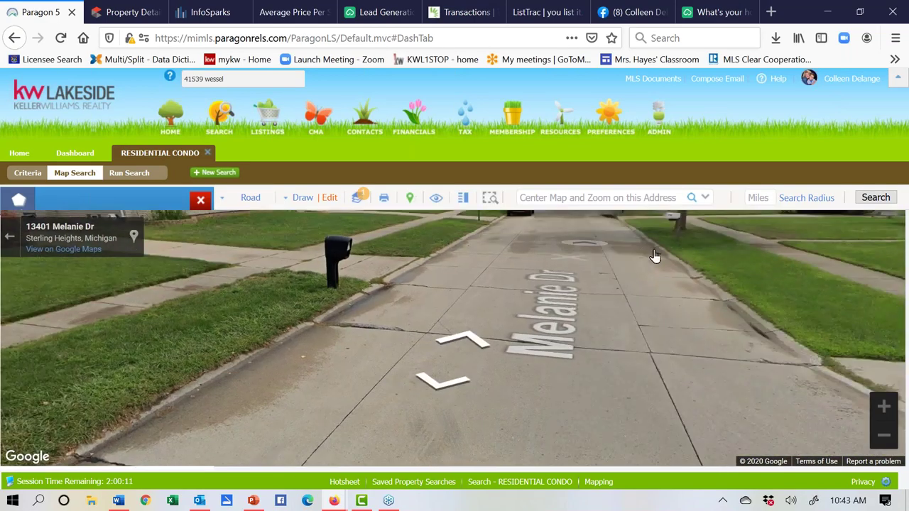
drag(570, 240, 522, 341)
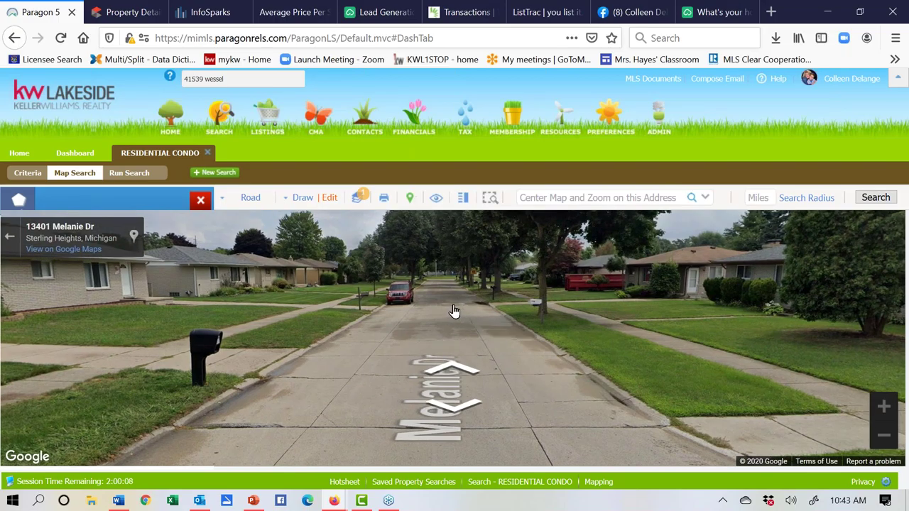
click(455, 311)
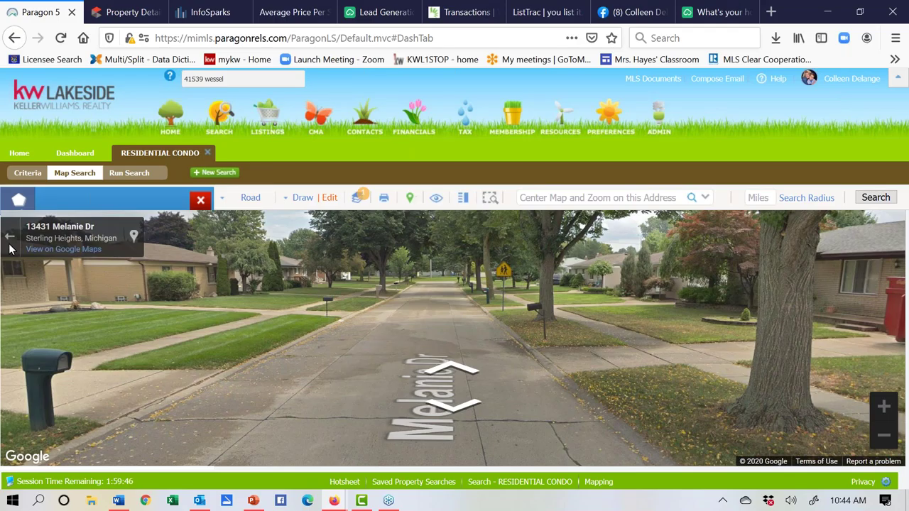
click(10, 245)
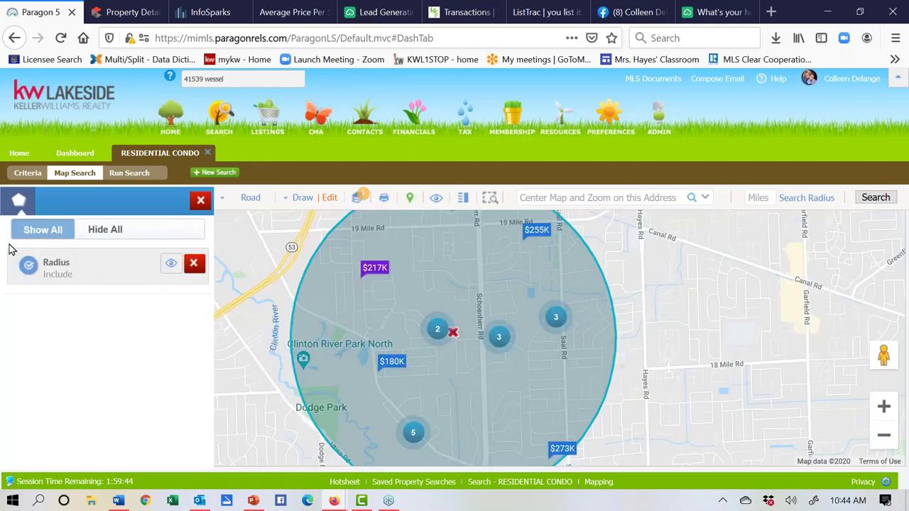
Close the shapes list and run the radius search to list the 18 residential condo matches
click(202, 207)
click(129, 174)
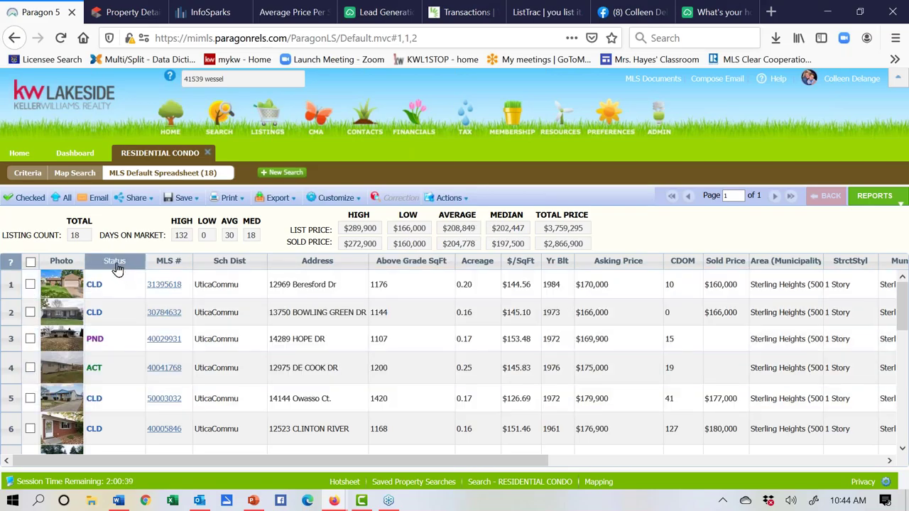
Sort results by Status and check the active row 2 and pending rows 17 and 18
click(116, 263)
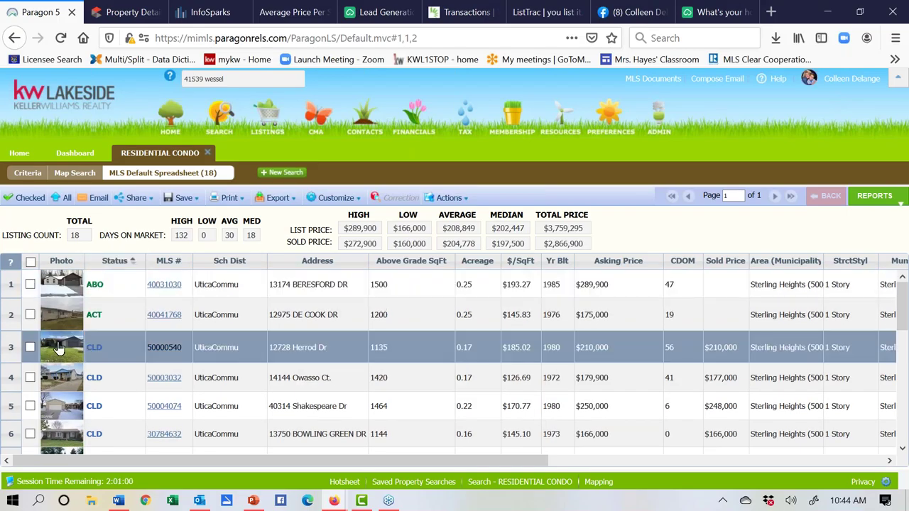
click(31, 315)
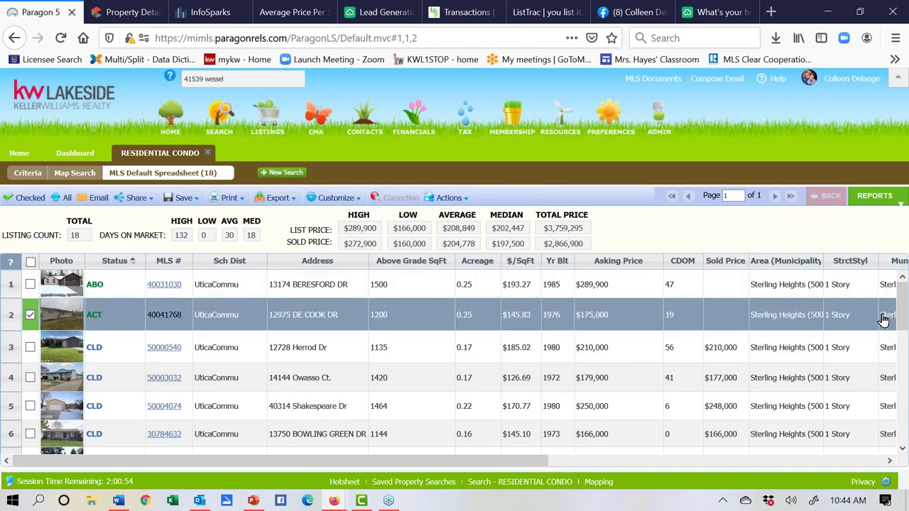
drag(905, 305, 905, 426)
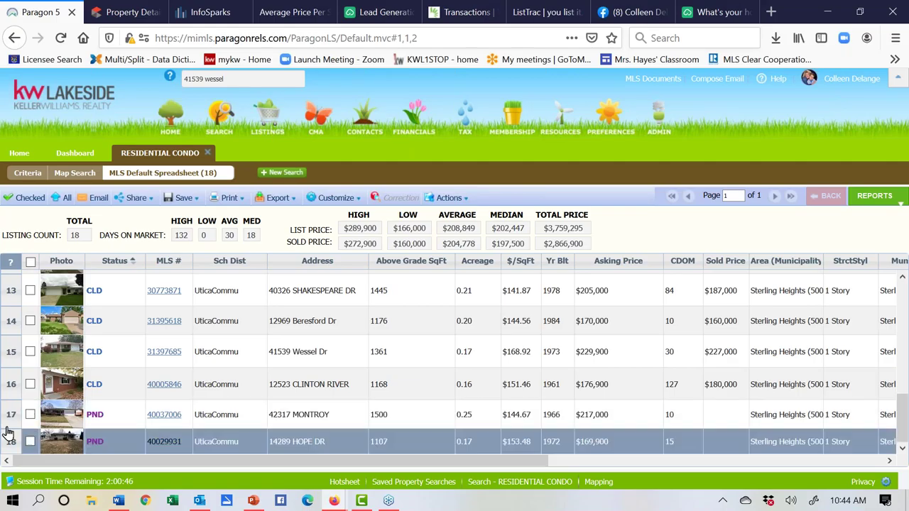
click(29, 415)
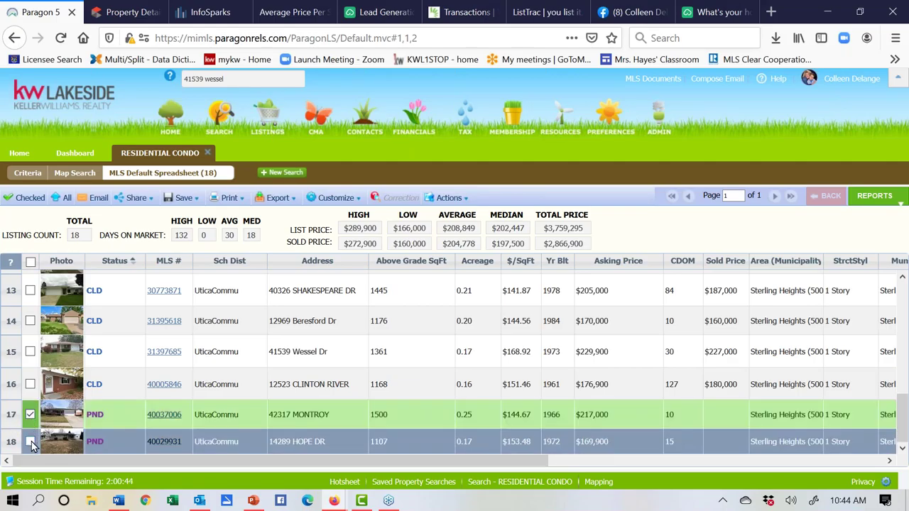
click(30, 442)
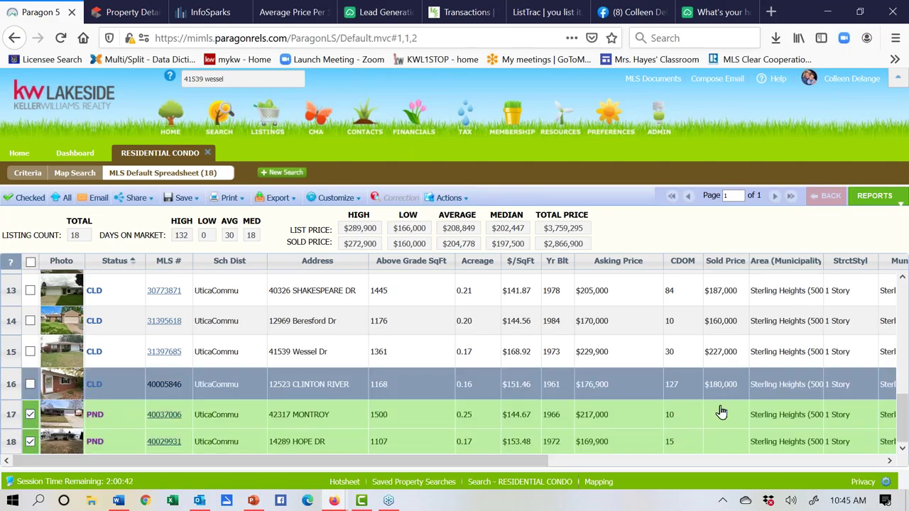
Check the closed listings in rows 6 and 4
scroll(905, 401, up, 2)
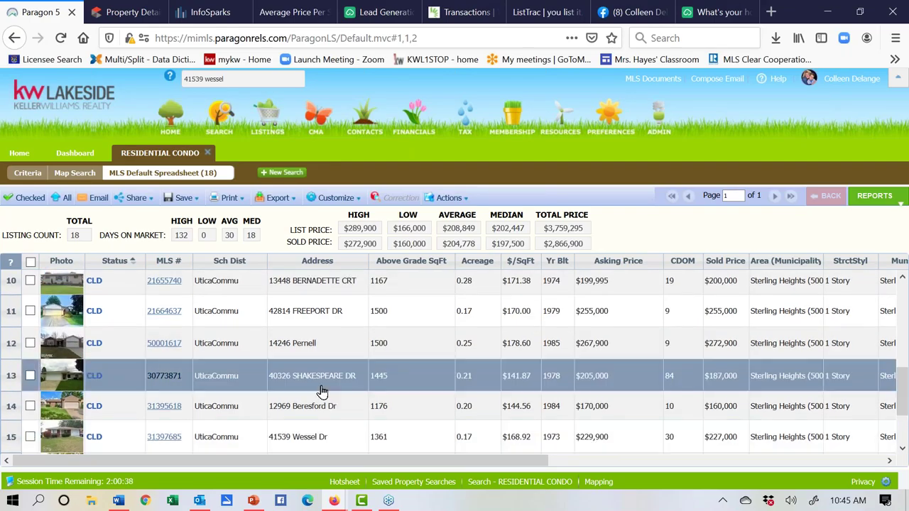
click(902, 279)
scroll(903, 278, up, 4)
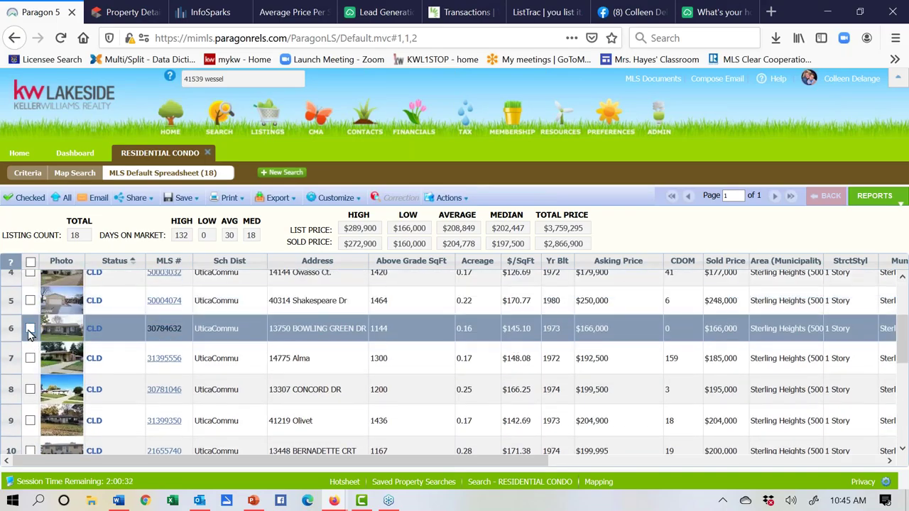
click(29, 328)
scroll(903, 277, up, 2)
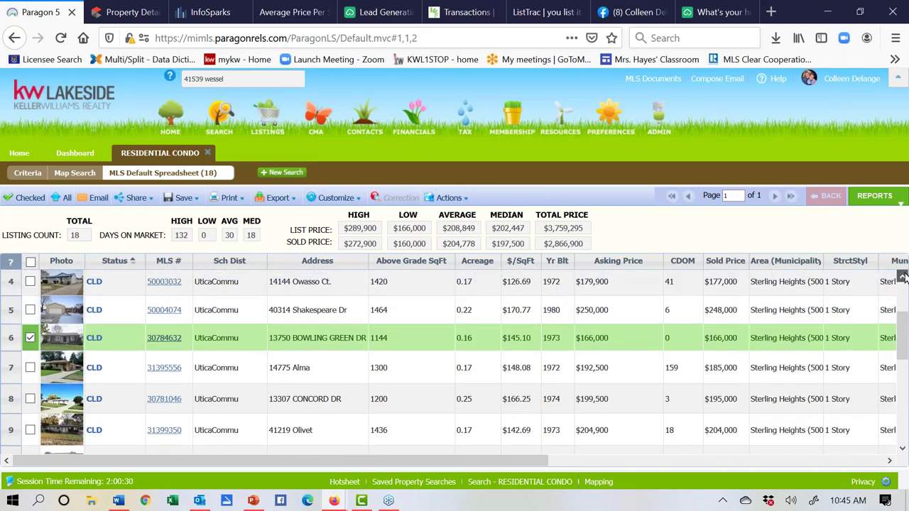
scroll(903, 277, up, 1)
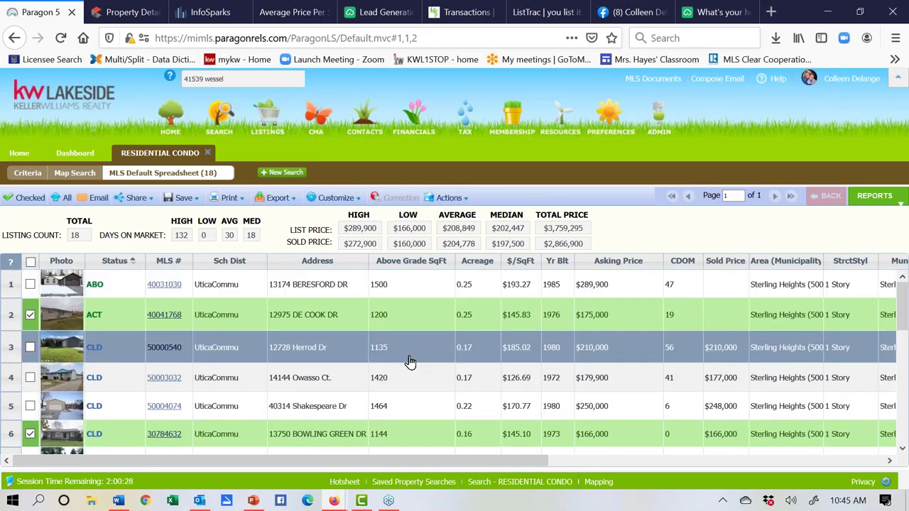
click(30, 379)
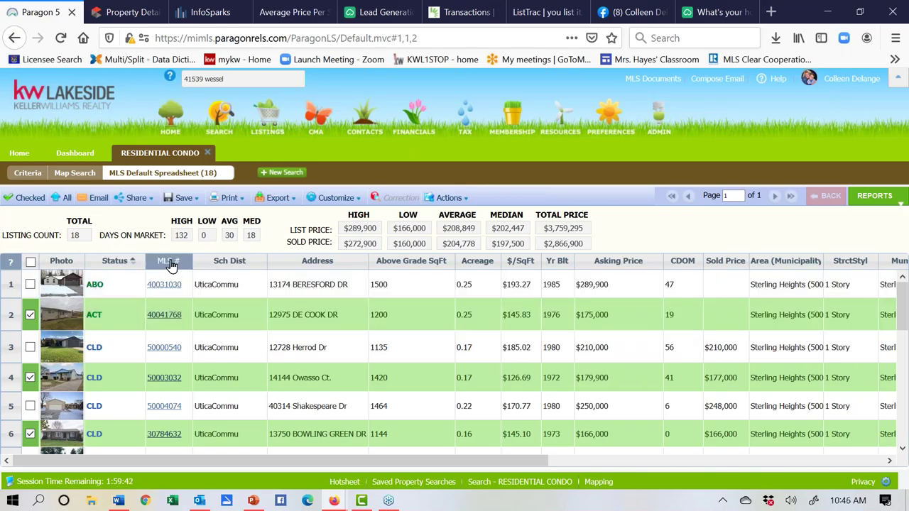
Show only the five checked listings and send them to a new Cloud CMA report
click(27, 200)
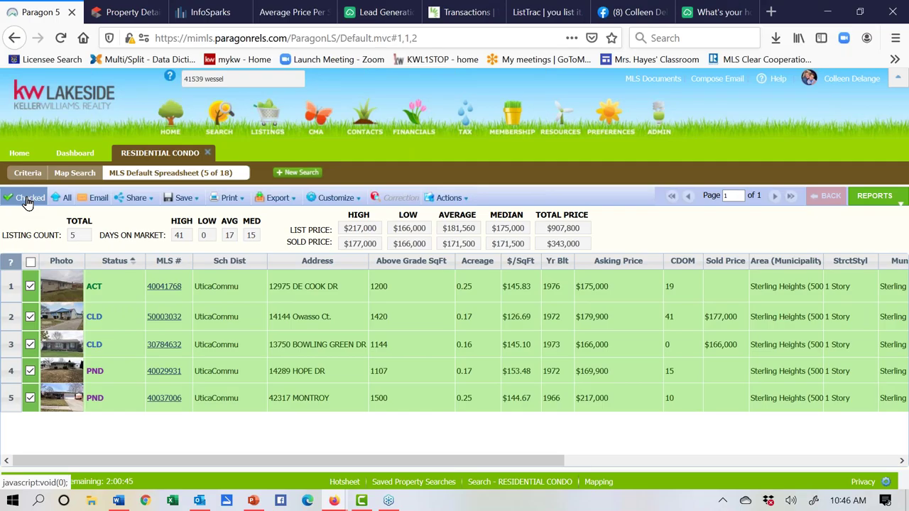
click(461, 197)
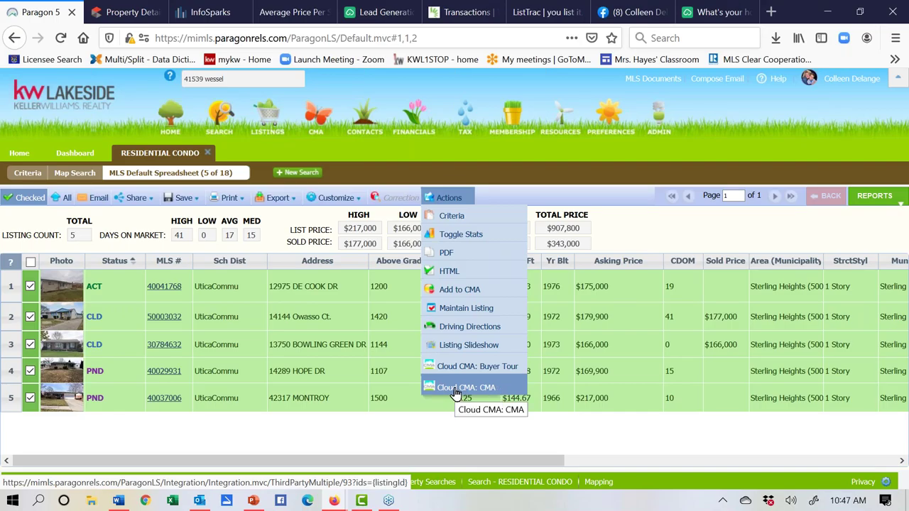
click(456, 390)
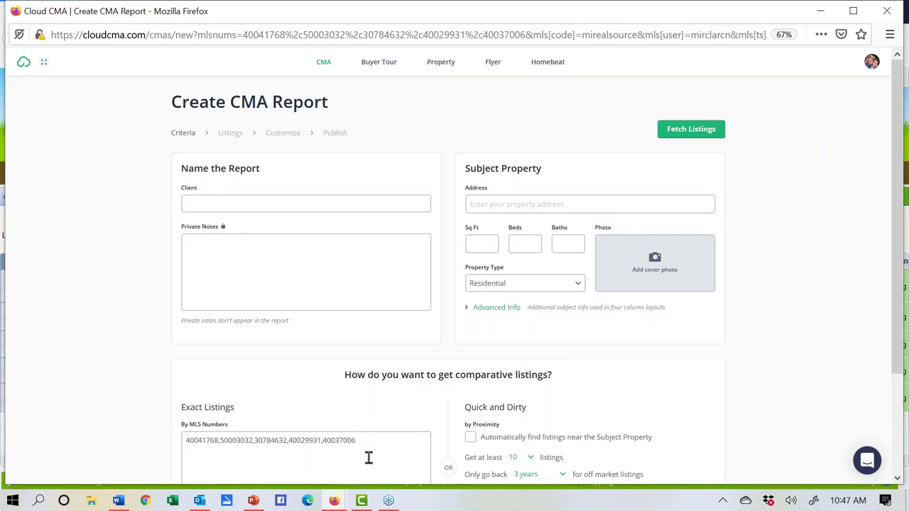
text(Sally Saller)
click(505, 201)
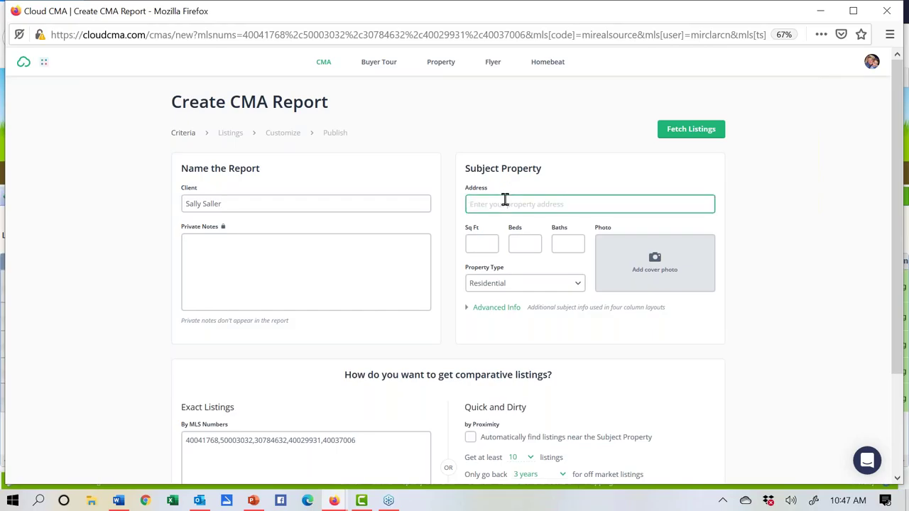
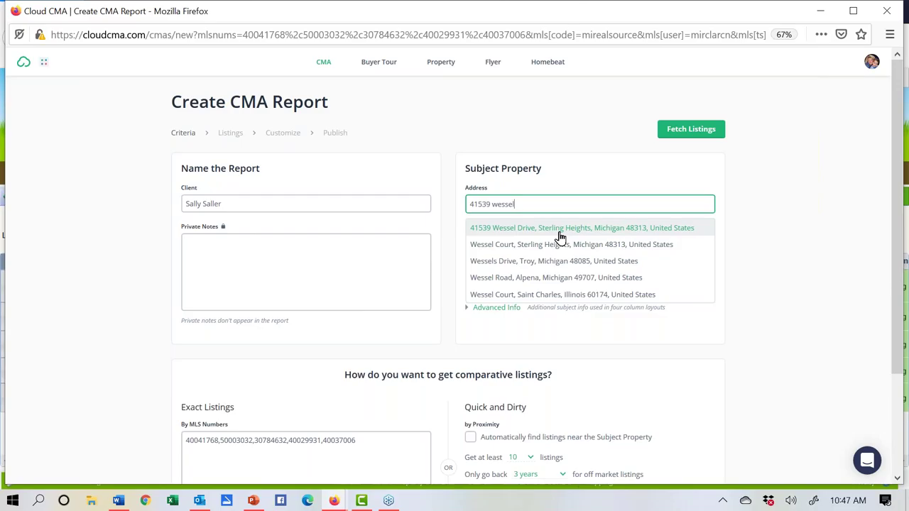
click(559, 228)
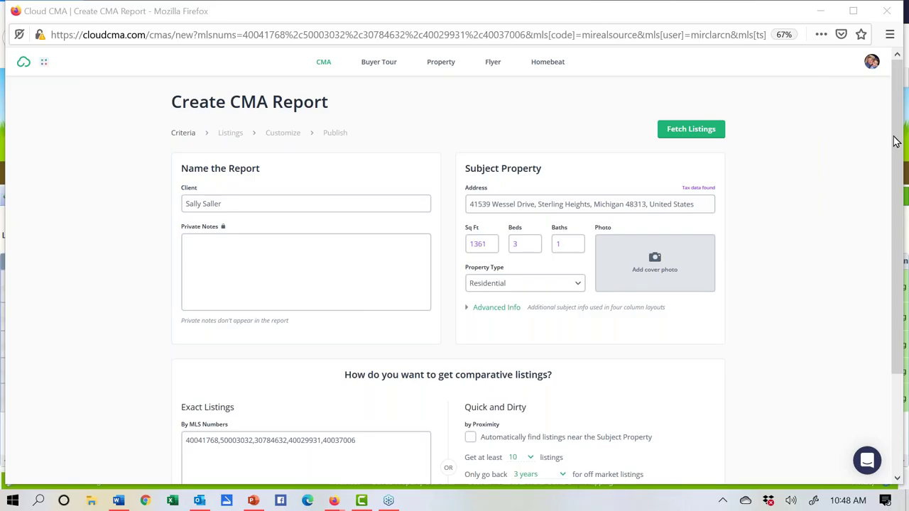
click(707, 137)
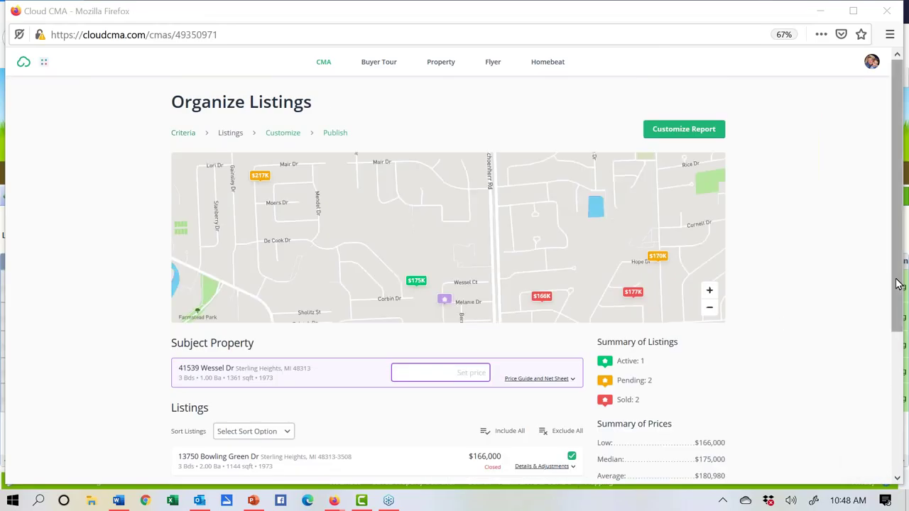
drag(897, 284, 902, 398)
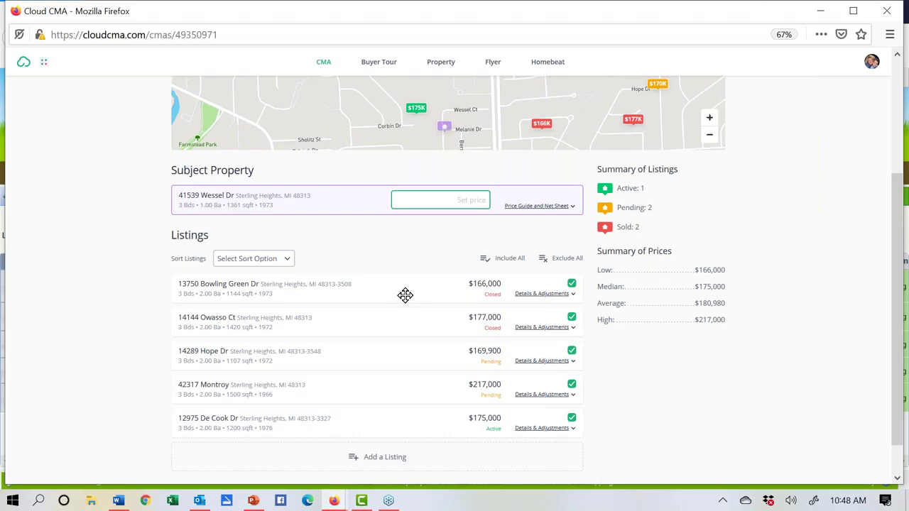
drag(405, 295, 398, 296)
click(541, 294)
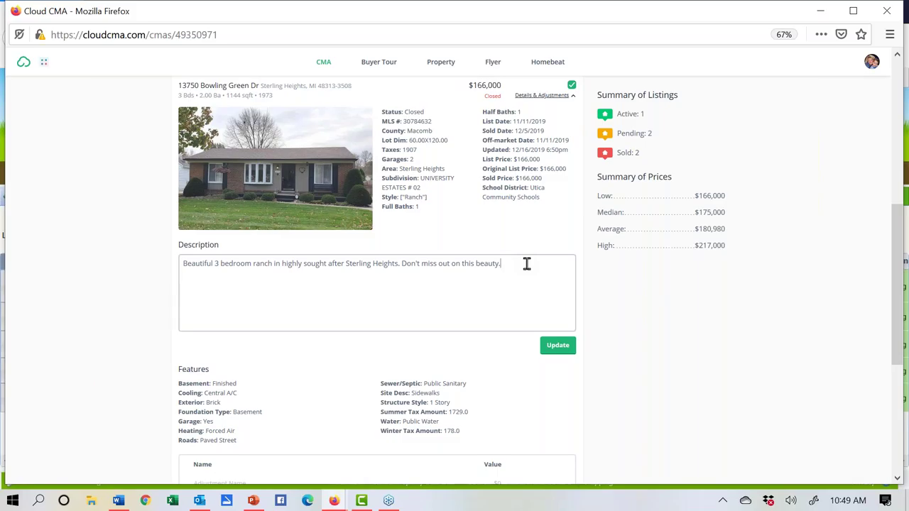
Append 'CLOSED FOR LESS DUE TO NO GARAGE.' to the Bowling Green description, then collapse it
key(Return)
key(Return)
key(Return)
key(Return)
text(CLOSED FOR LESS DUE TO NO GAR)
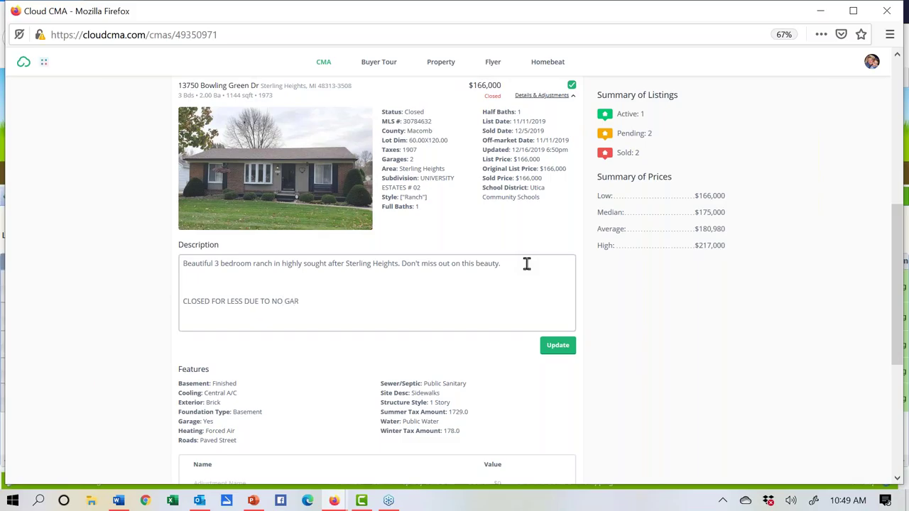
text(AGE.)
click(545, 96)
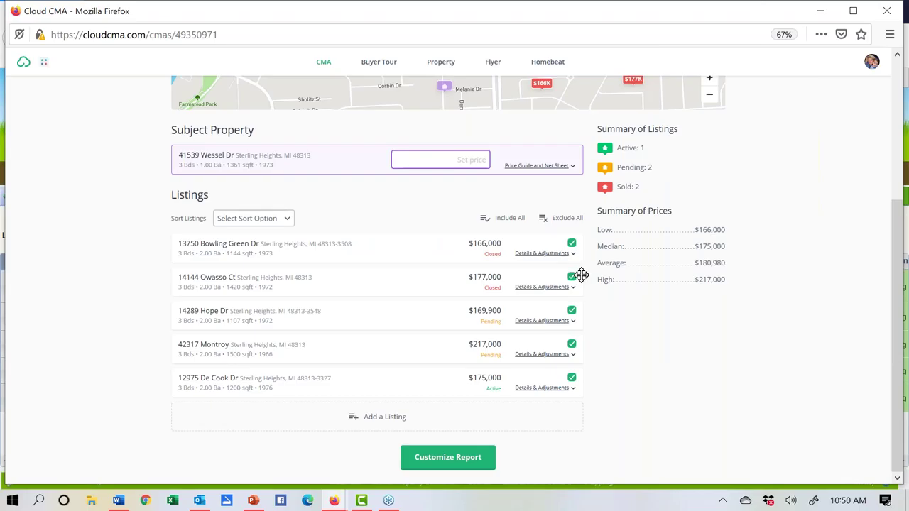
click(571, 345)
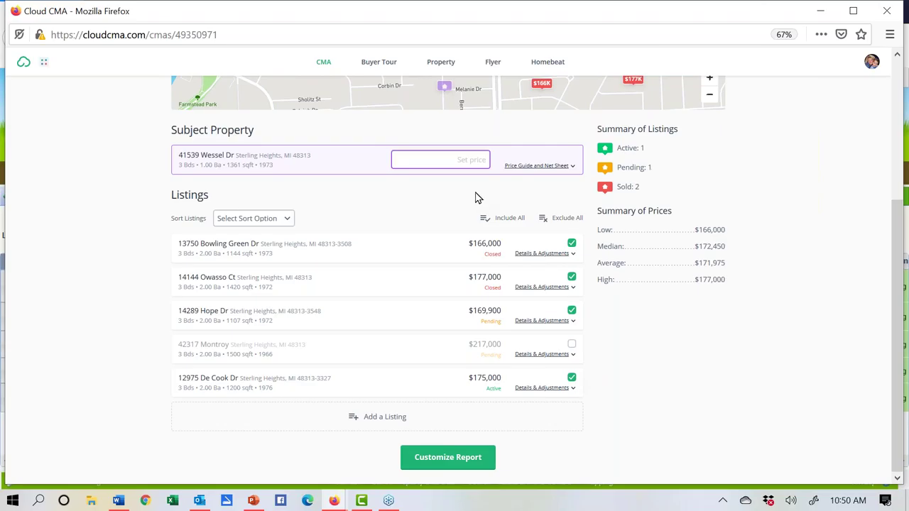
click(464, 162)
click(558, 169)
scroll(558, 172, down, 2)
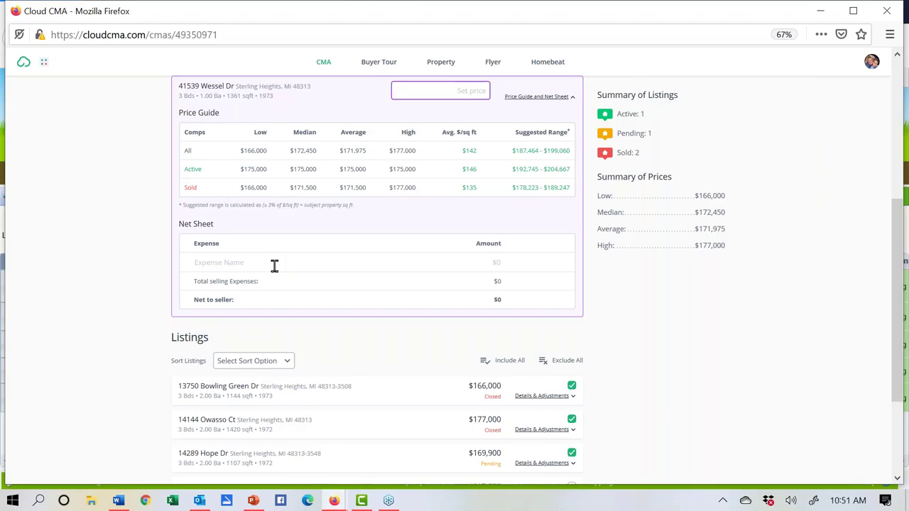
drag(900, 305, 899, 172)
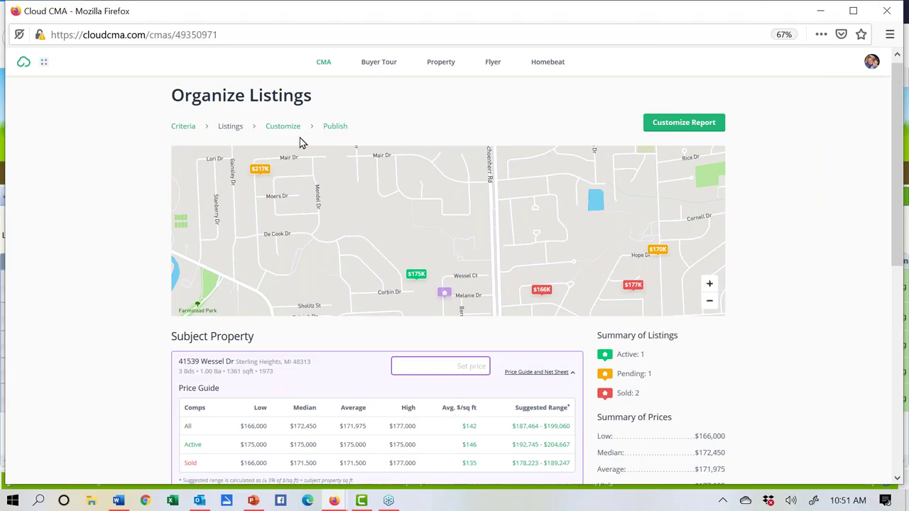
click(698, 122)
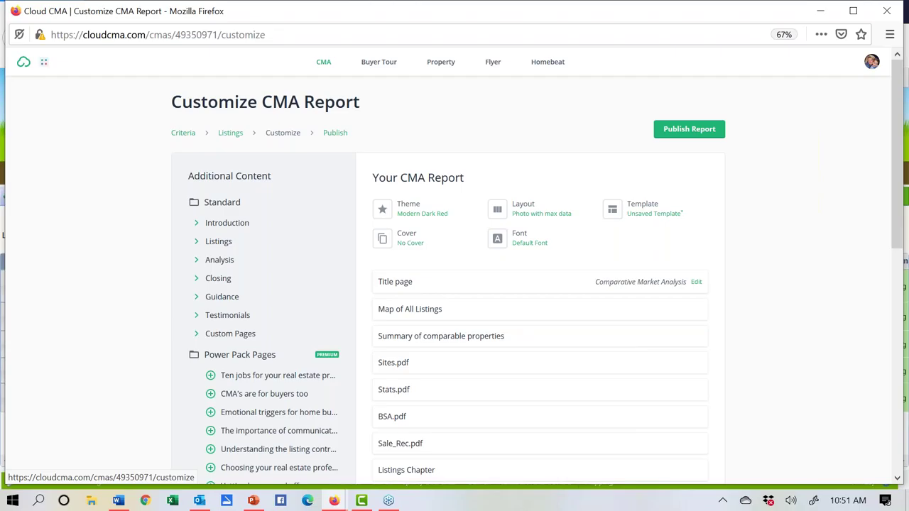
Preview the uploaded Sites.pdf page, 'Put Your Listing Across the Internet'
click(389, 365)
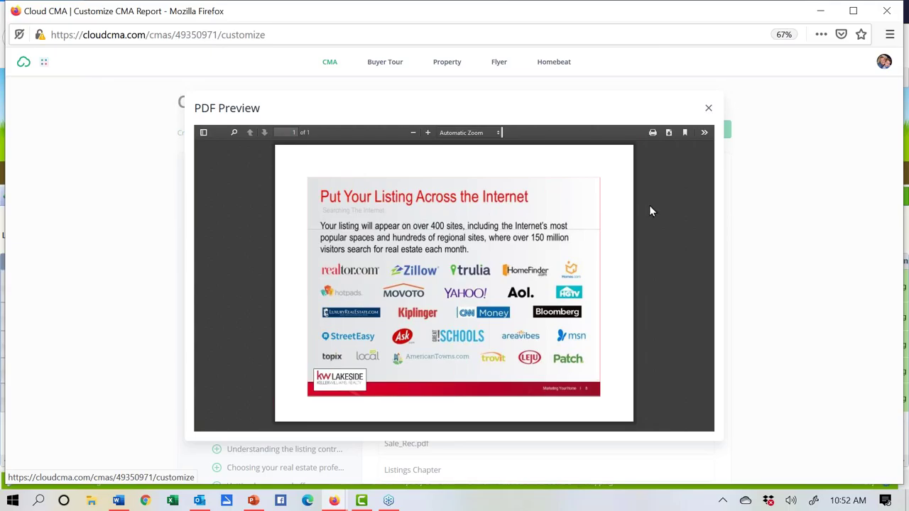
Close the Sites.pdf preview, preview Stats.pdf, then minimize Cloud CMA and open MLS resources
click(708, 111)
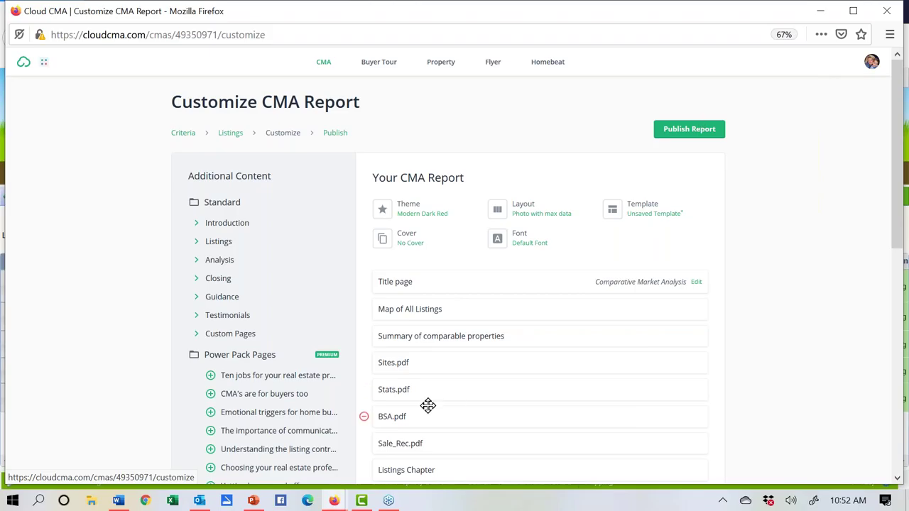
click(387, 391)
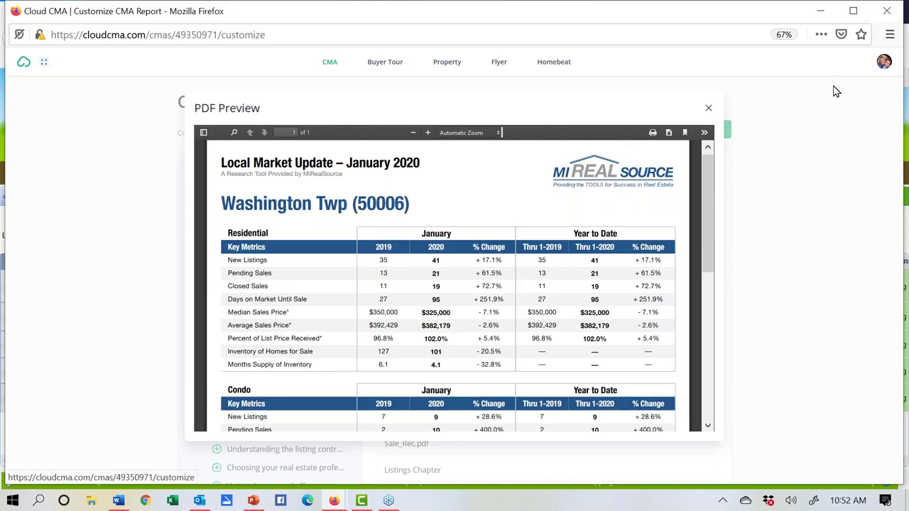
click(826, 13)
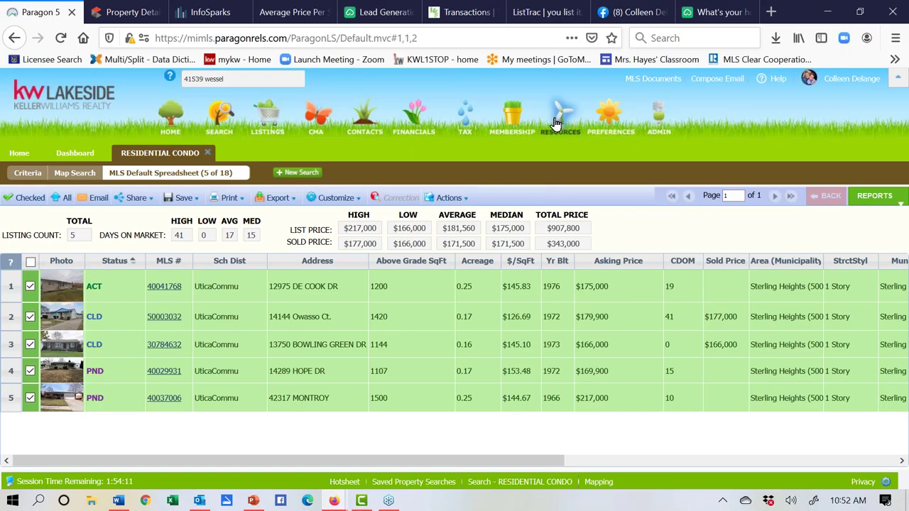
click(556, 122)
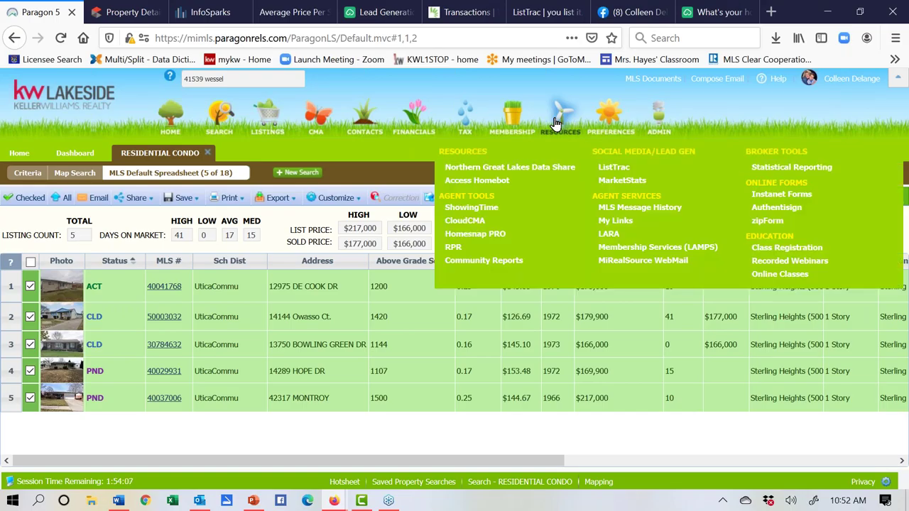
Open the MarketStats (InfoSparks) site charting Entire MLS median sales price
click(618, 186)
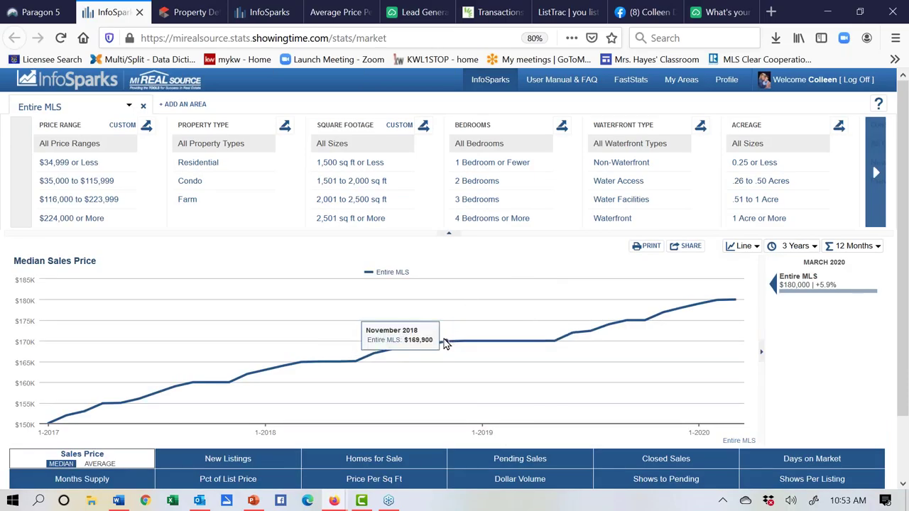
Open FastStats, pick Macomb County on the map, and open the Macomb Twp market report
click(629, 85)
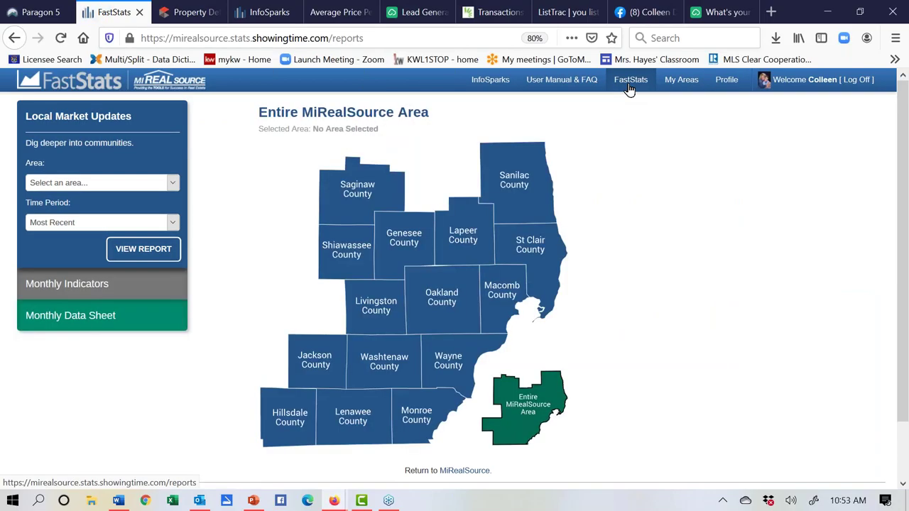
click(507, 295)
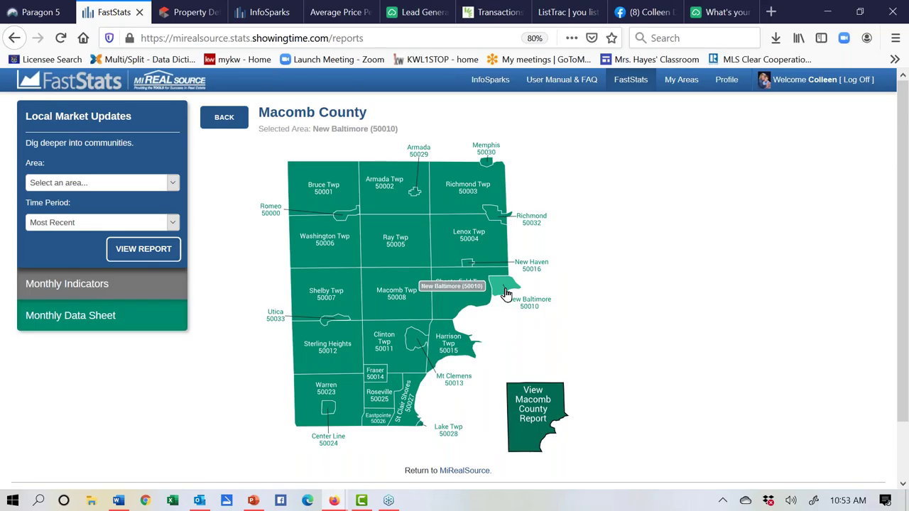
click(395, 299)
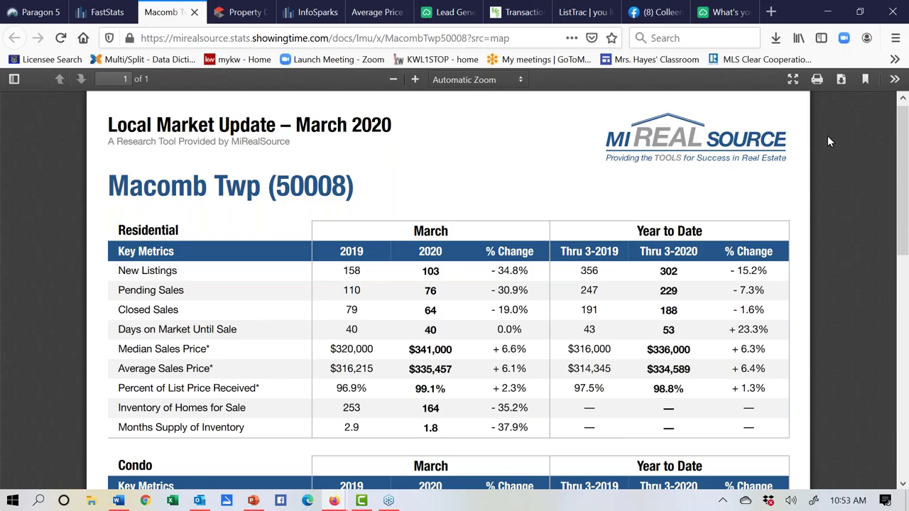
View the Macomb Twp (50008) March 2020 Local Market Update full-page in Presentation Mode
click(793, 79)
mouse_move(329, 506)
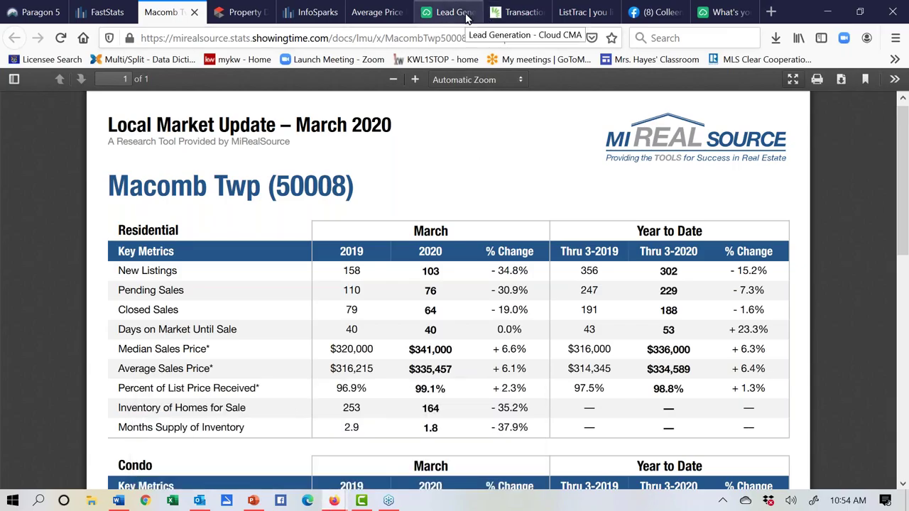
Close the 'What's your home worth' confirmation tab and return to the Customize CMA Report window
click(717, 8)
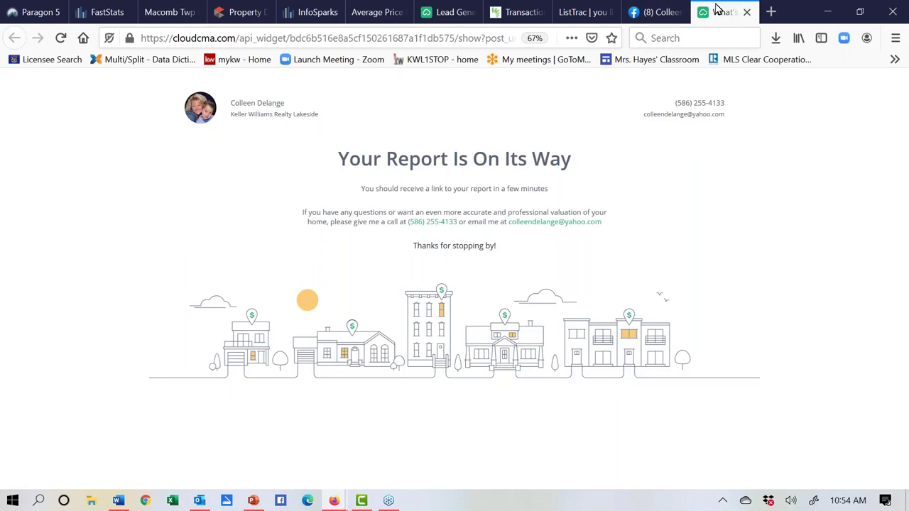
click(749, 12)
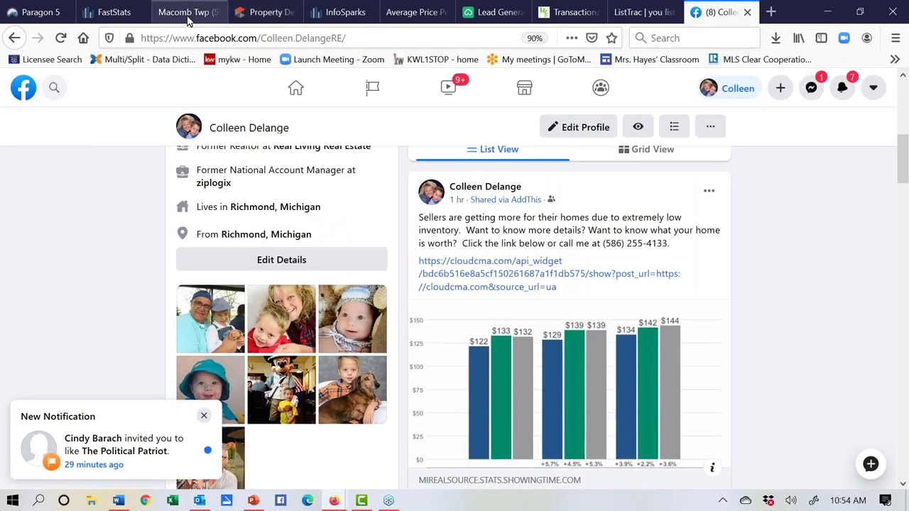
click(466, 8)
click(324, 85)
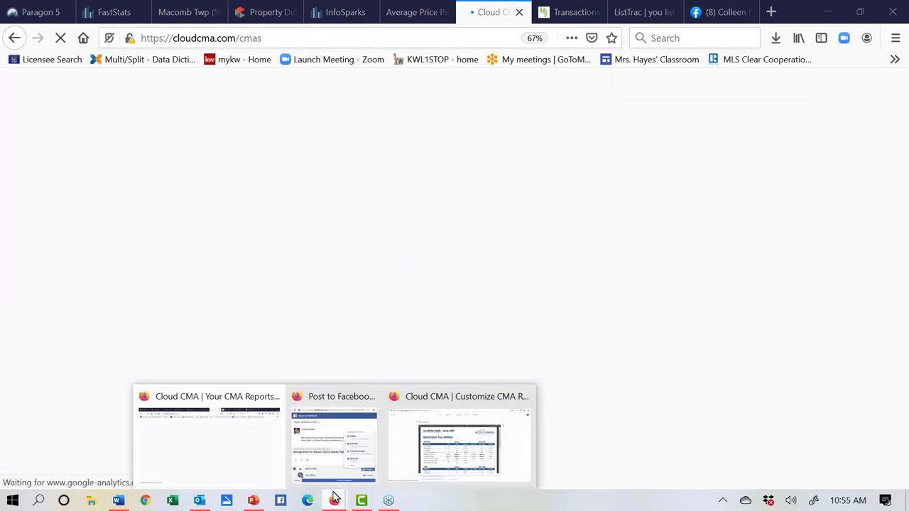
click(416, 433)
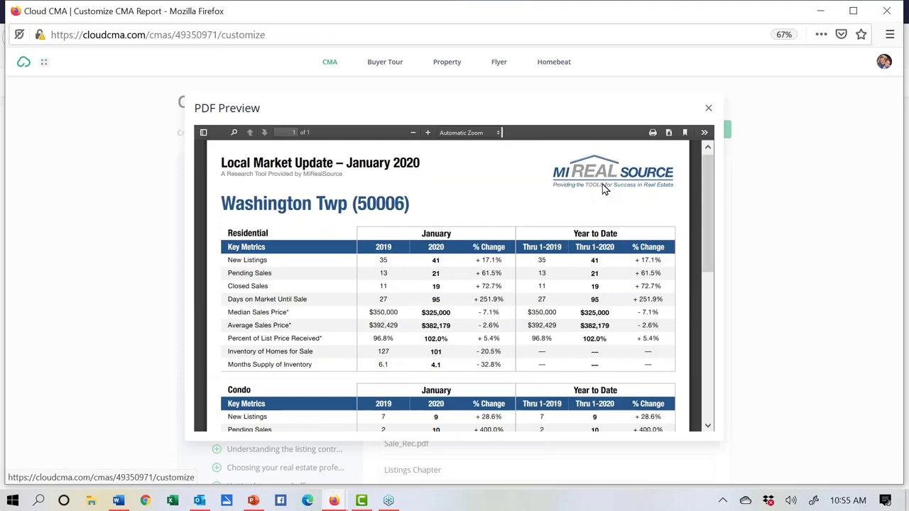
Close the market stats preview, then preview BSA.pdf's parcel record and close it
click(711, 110)
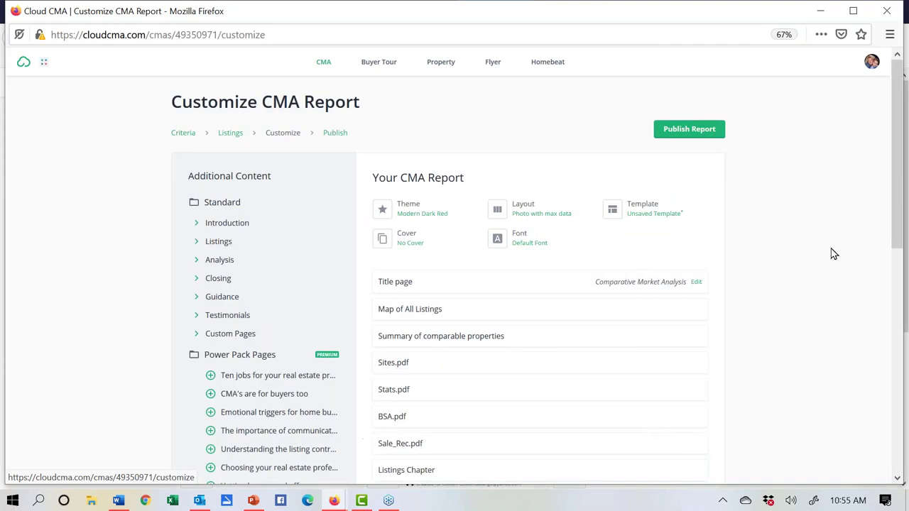
drag(897, 239, 906, 305)
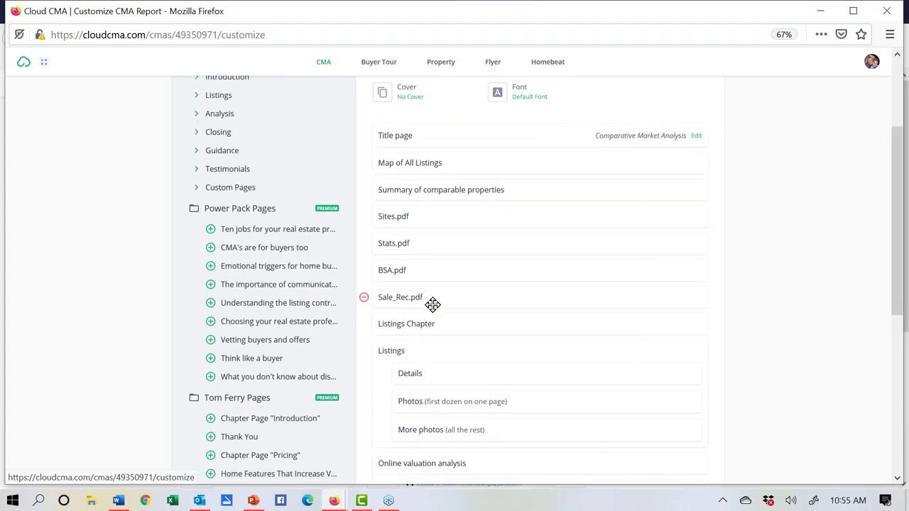
click(388, 275)
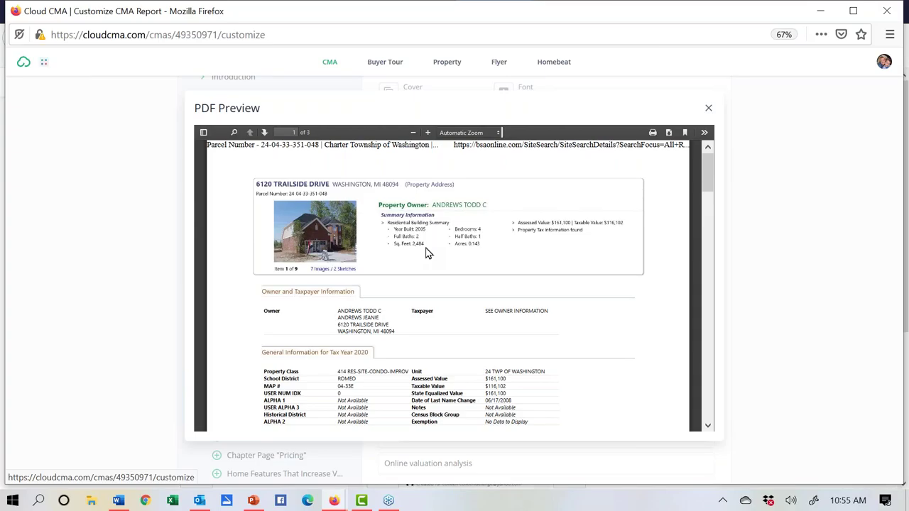
click(708, 110)
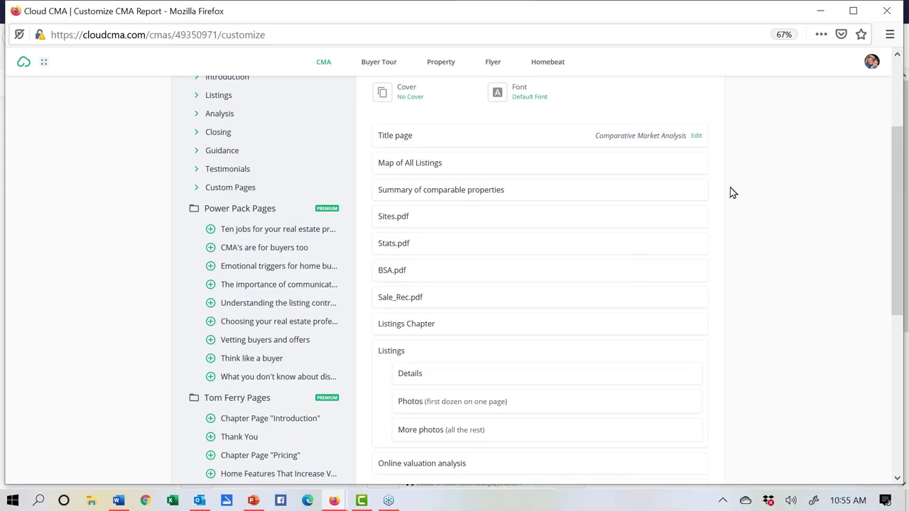
Expand Custom Pages, then go to Custom Pages settings through the profile avatar menu
click(198, 189)
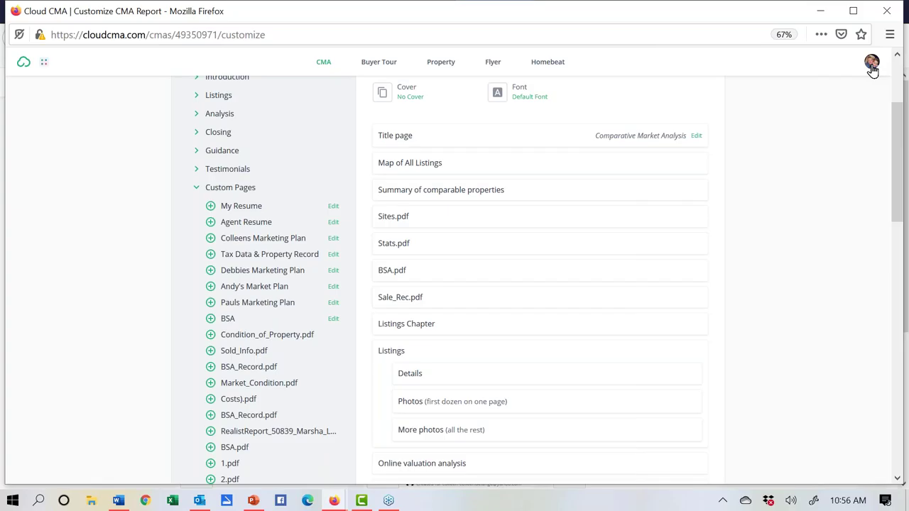
click(872, 68)
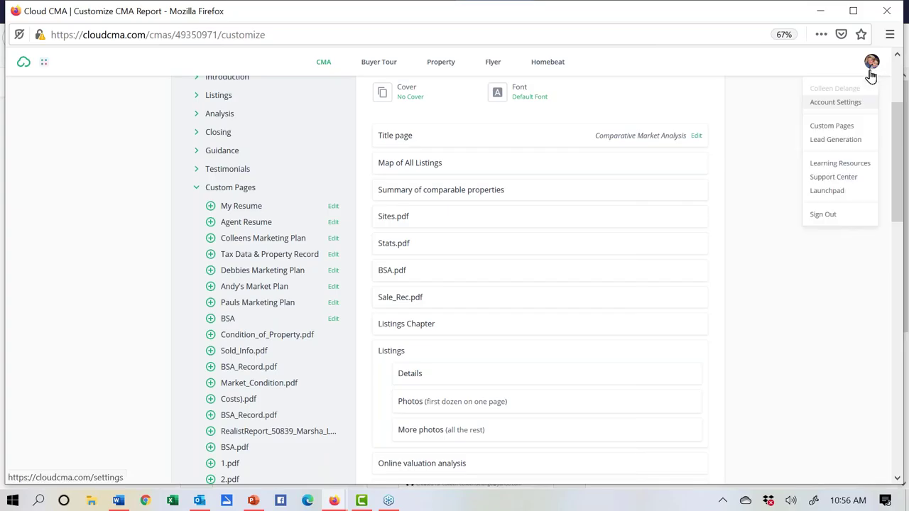
click(847, 128)
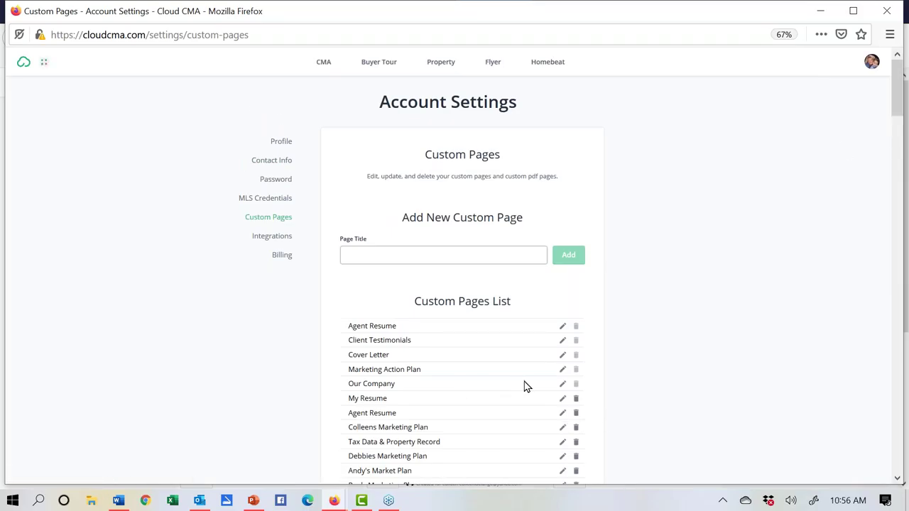
click(562, 386)
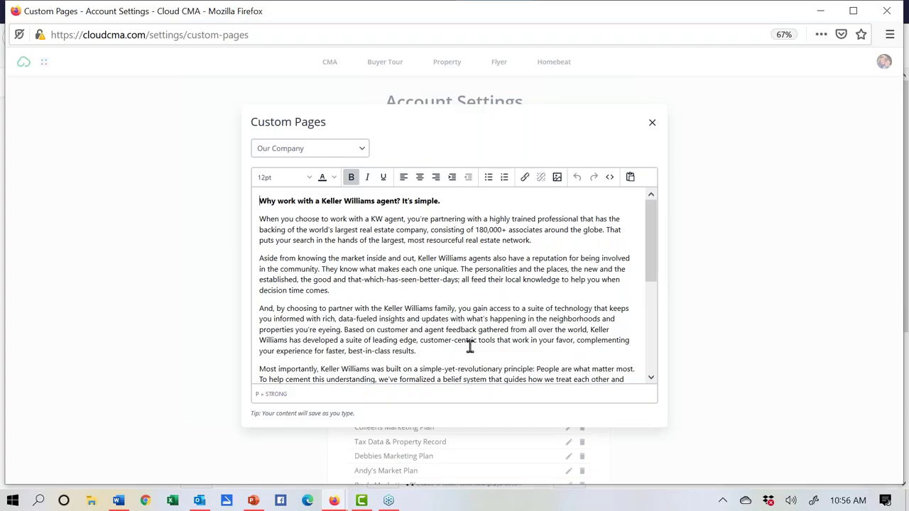
click(652, 125)
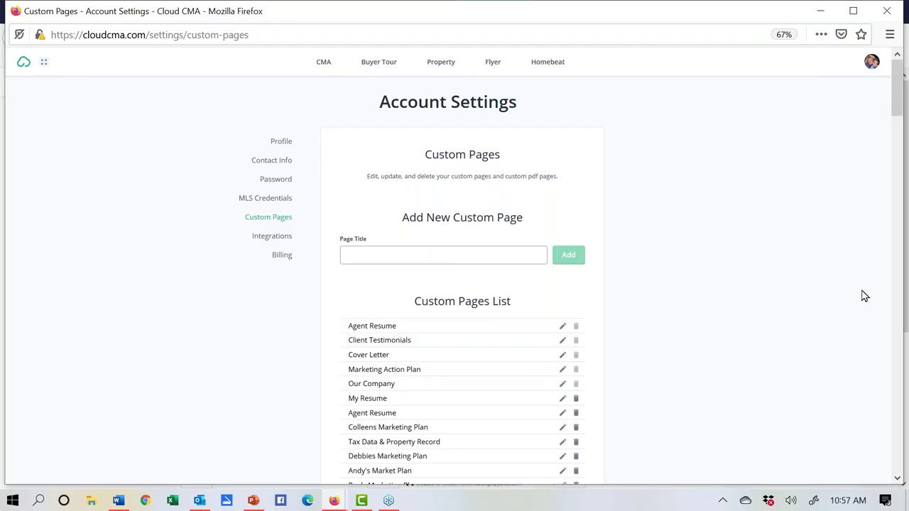
Scroll past the Custom PDF Pages thumbnails down to the Upload PDF button
click(898, 478)
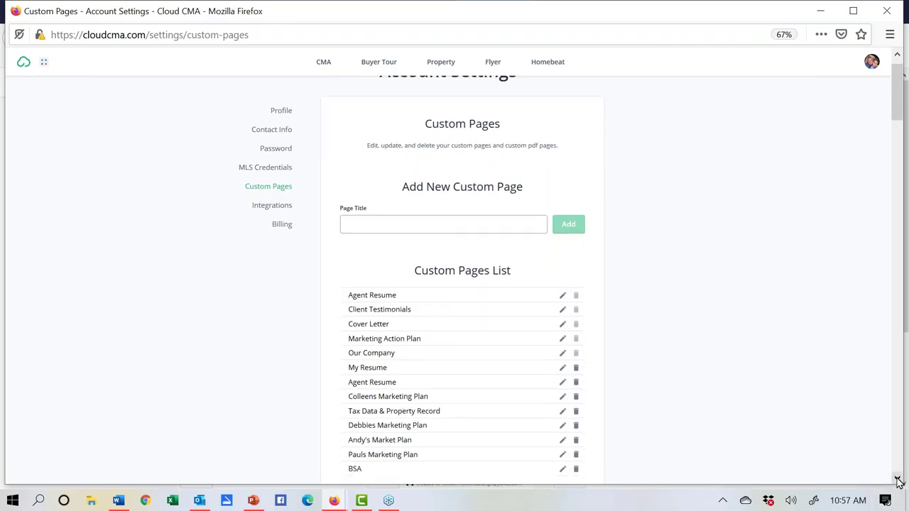
drag(898, 478, 898, 478)
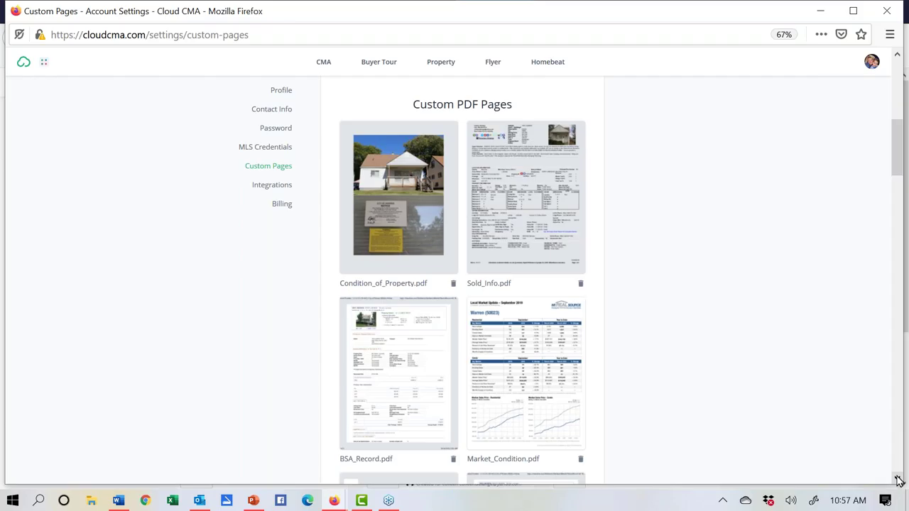
scroll(898, 481, down, 6)
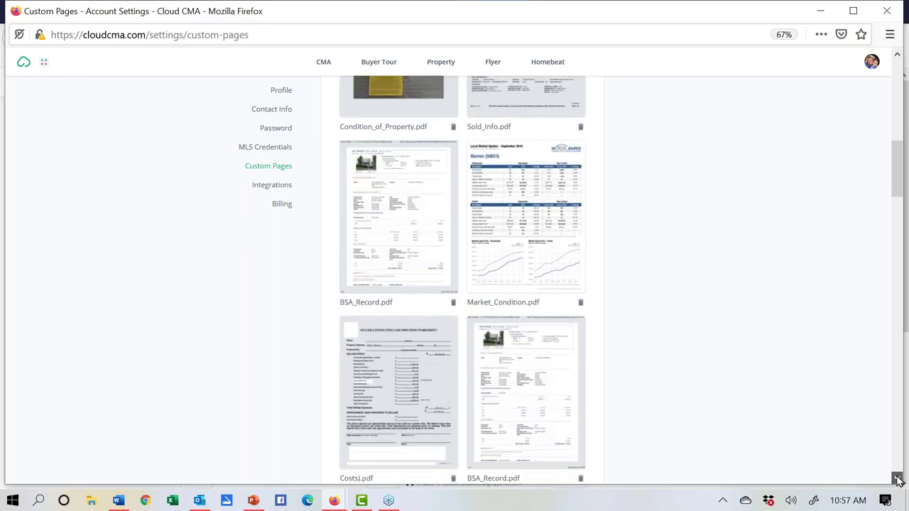
scroll(898, 481, down, 3)
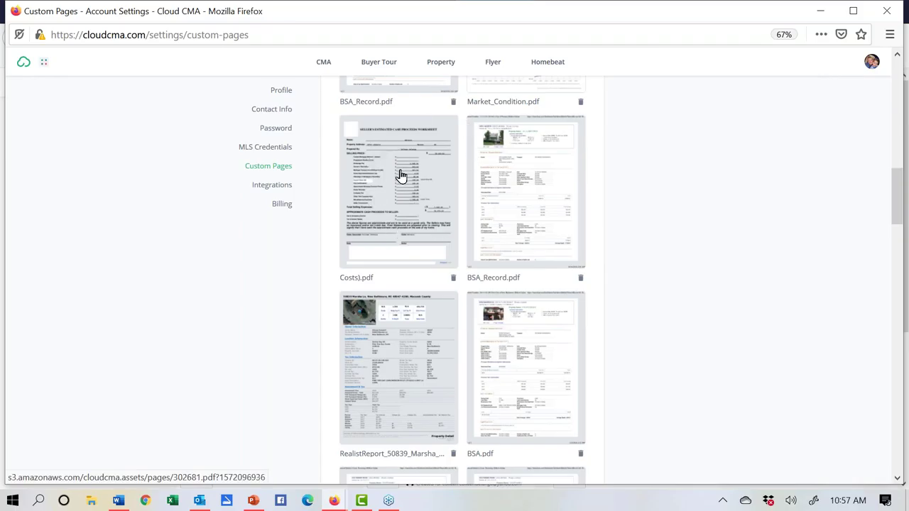
click(897, 479)
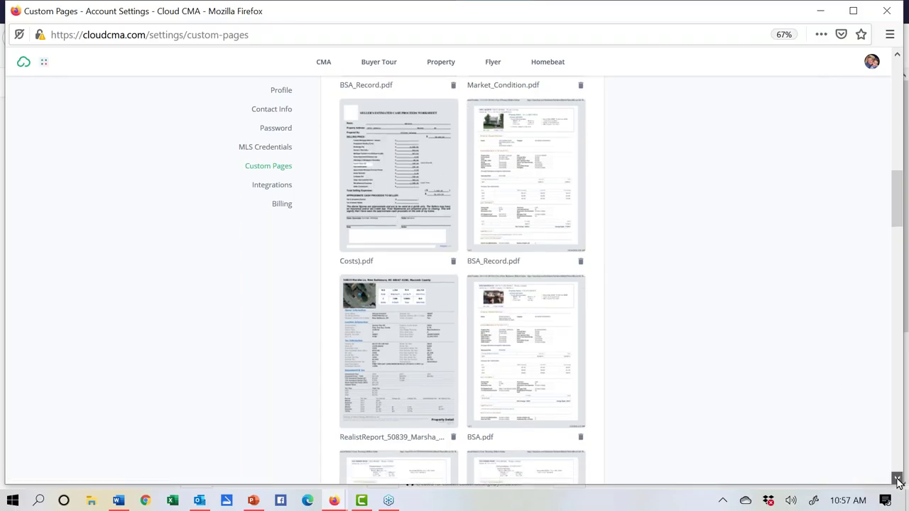
scroll(897, 479, down, 10)
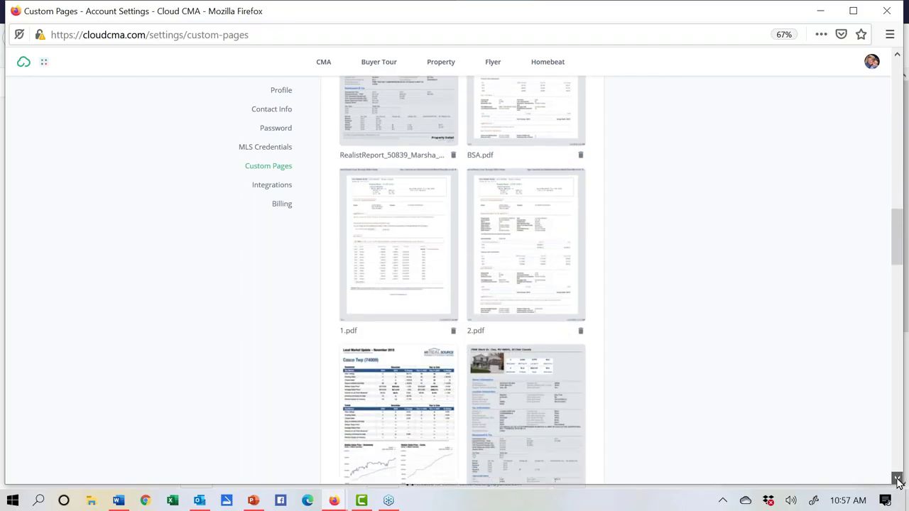
scroll(897, 478, down, 10)
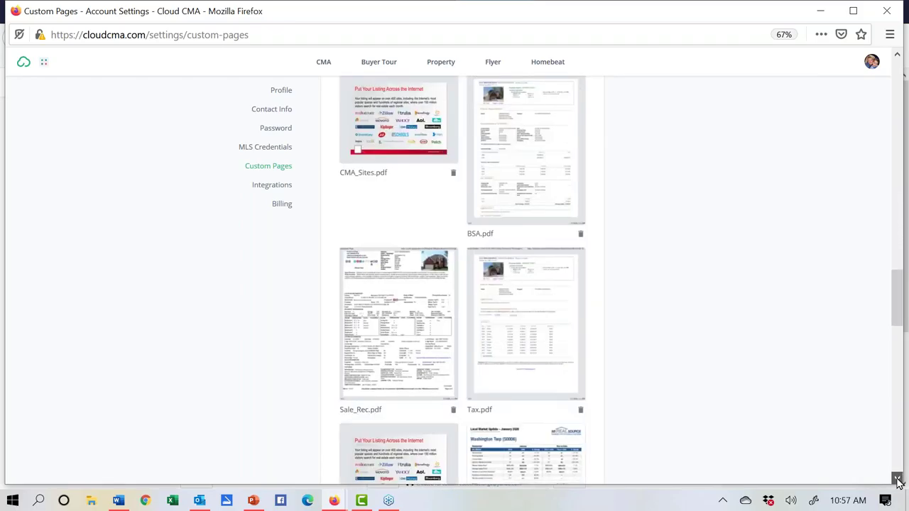
scroll(898, 480, down, 10)
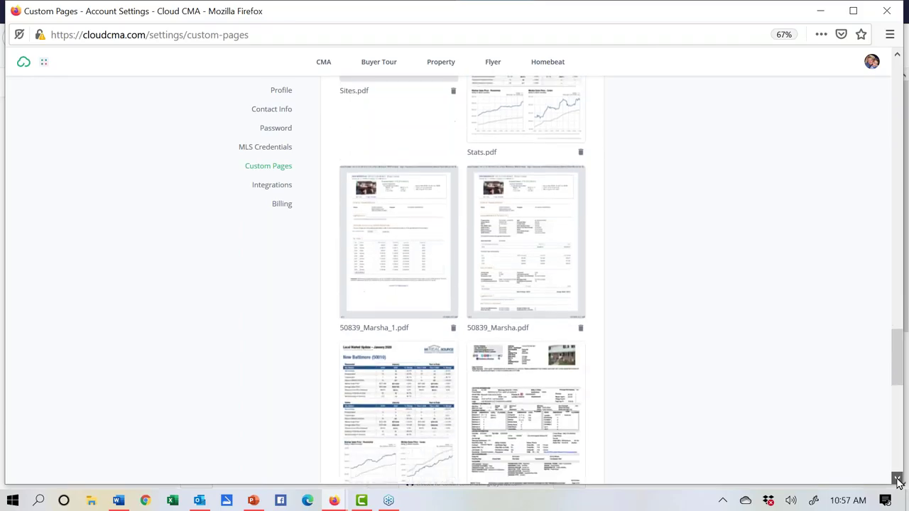
scroll(898, 480, down, 6)
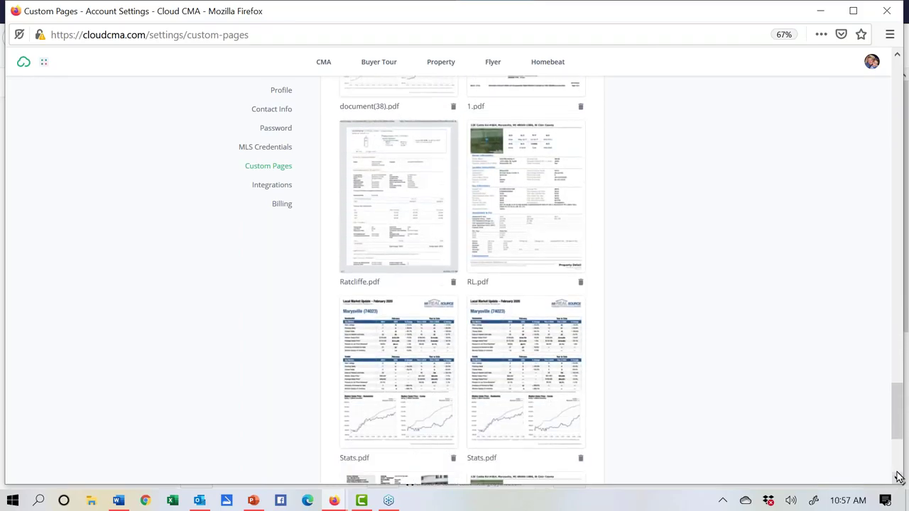
drag(896, 420, 900, 450)
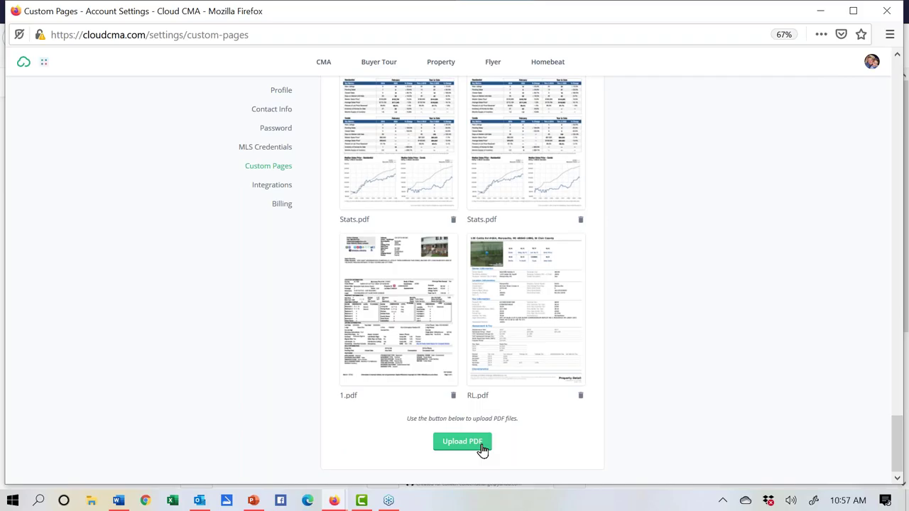
click(482, 446)
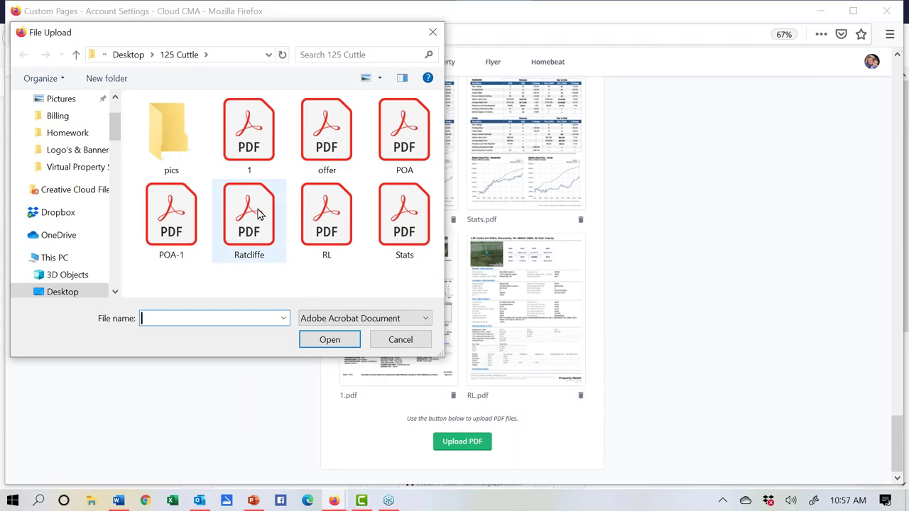
click(326, 211)
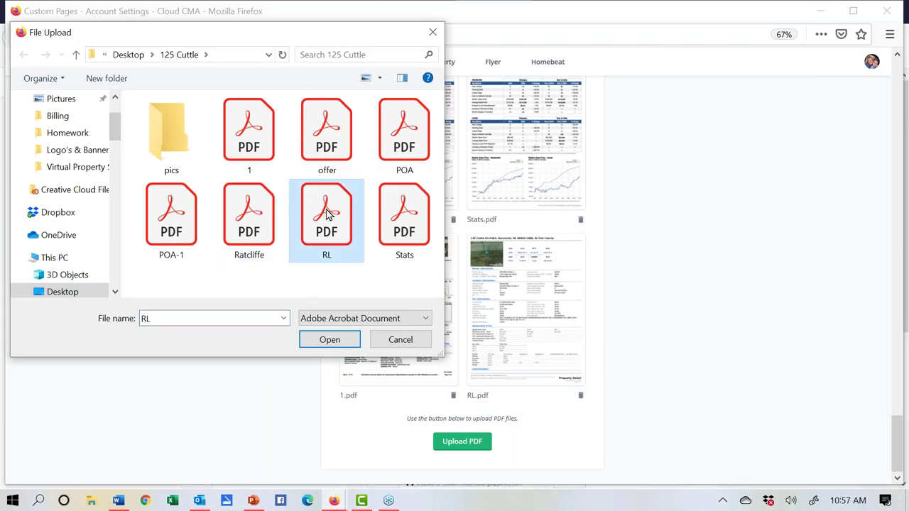
click(331, 341)
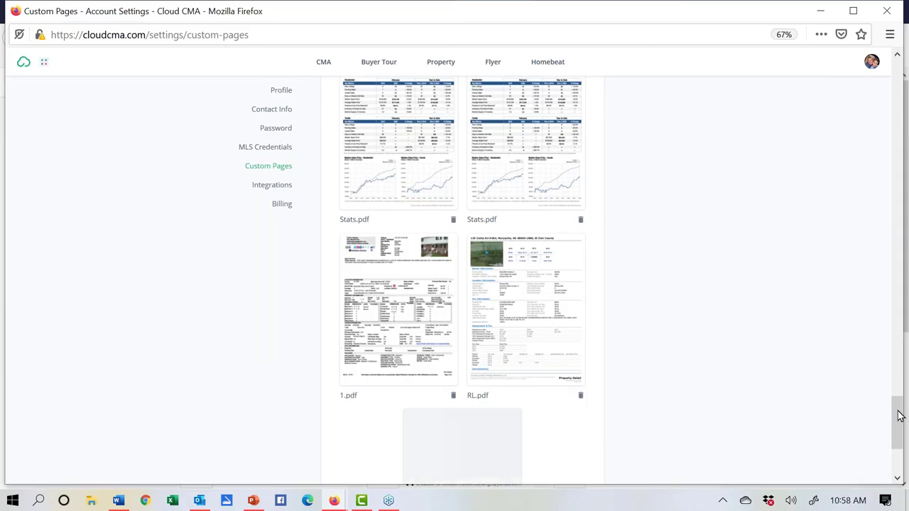
scroll(900, 428, down, 1)
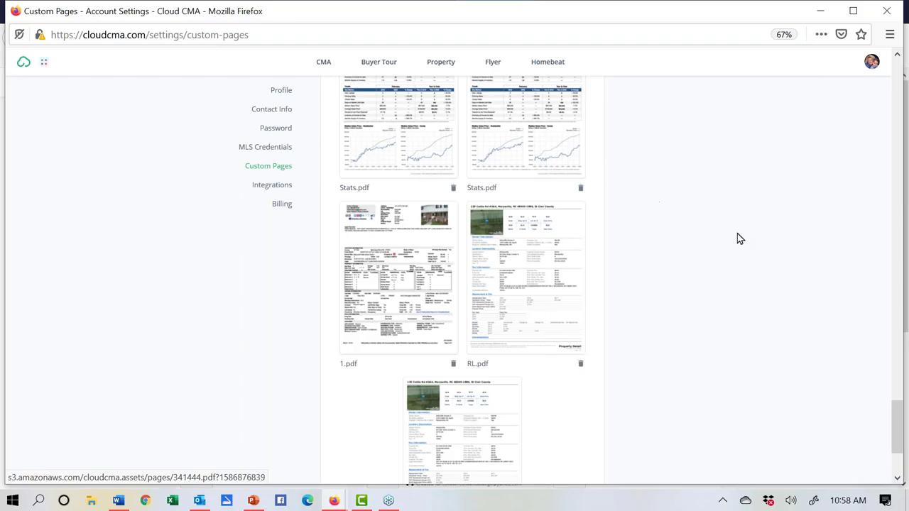
drag(896, 427, 899, 206)
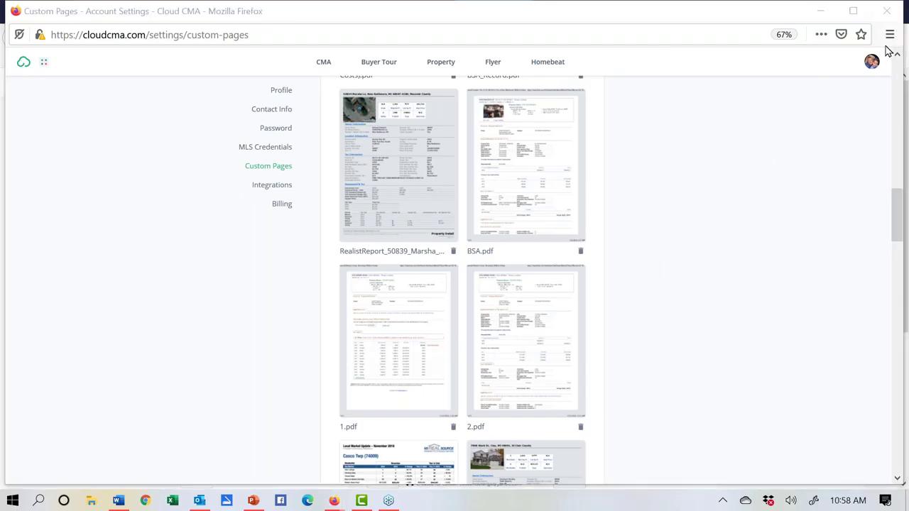
Maximize Firefox and scroll back up to the Custom PDF Pages heading
click(858, 11)
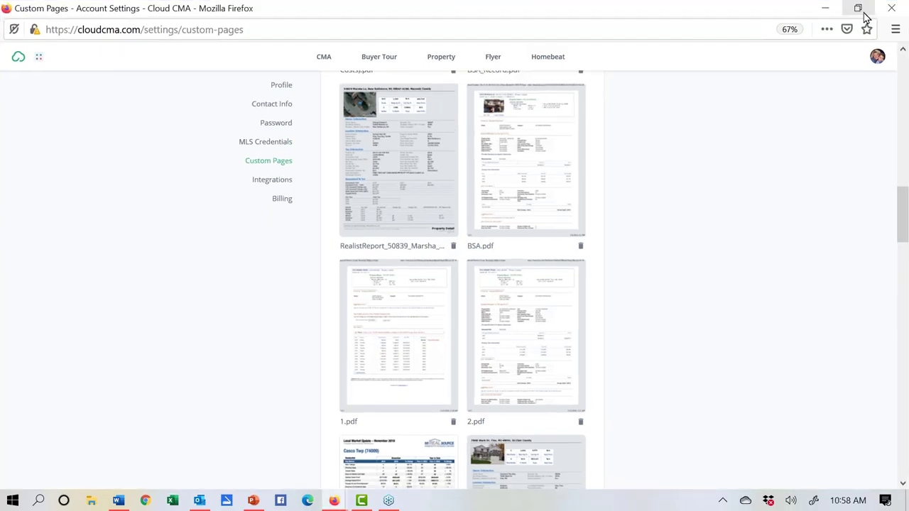
click(903, 50)
drag(903, 50, 903, 52)
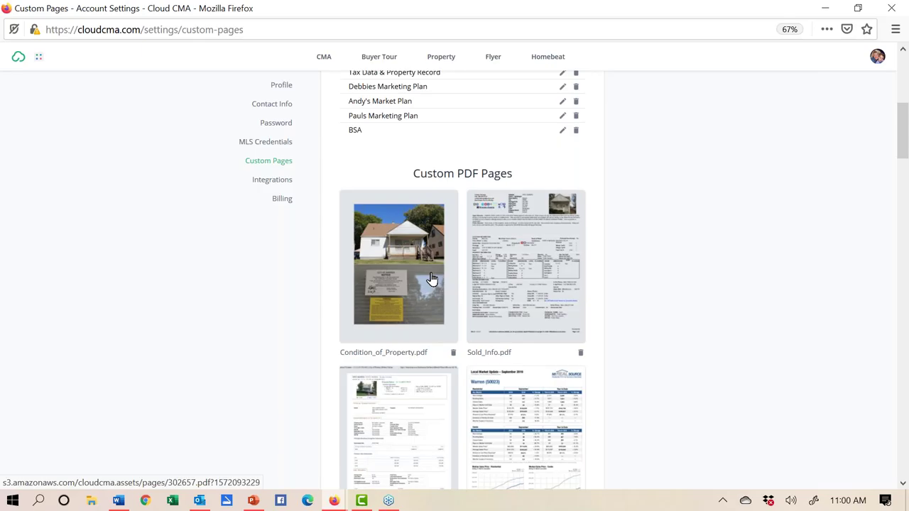
click(903, 49)
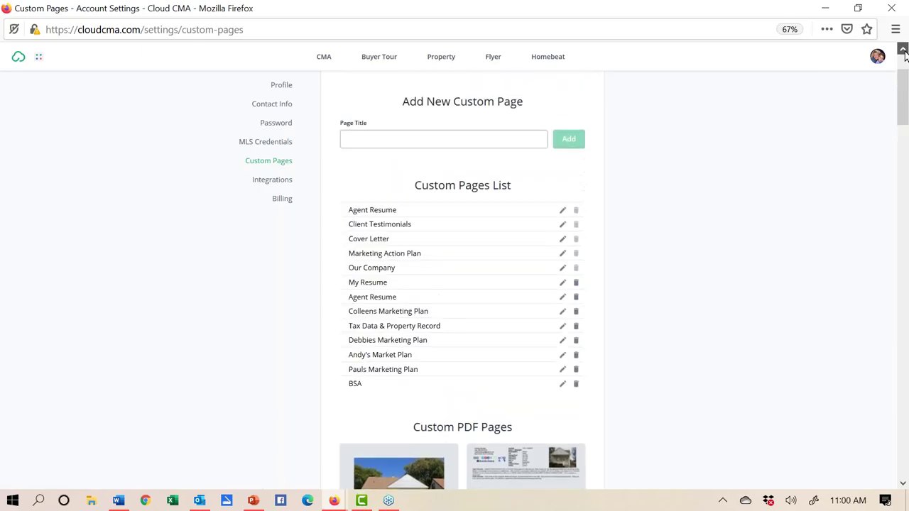
click(324, 57)
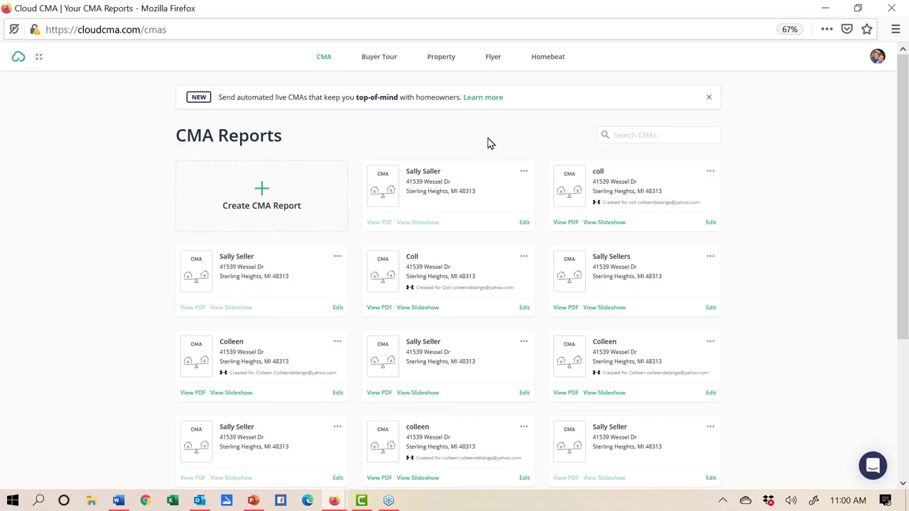
click(524, 223)
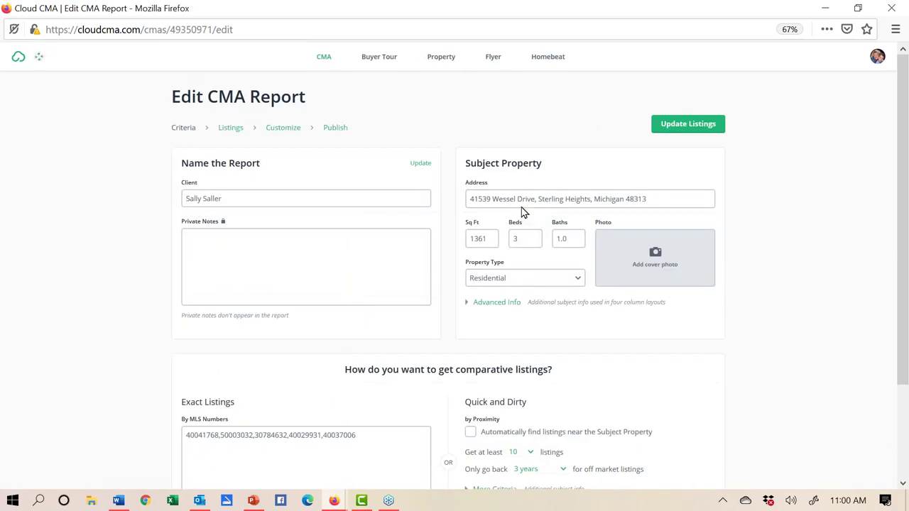
Go to the Customize page of the Wessel Drive report via the breadcrumb
click(287, 132)
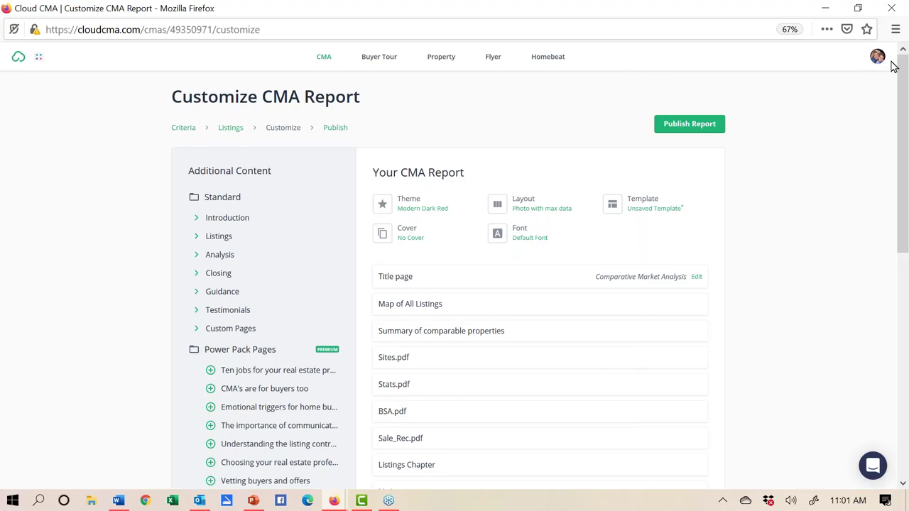
drag(906, 91, 906, 241)
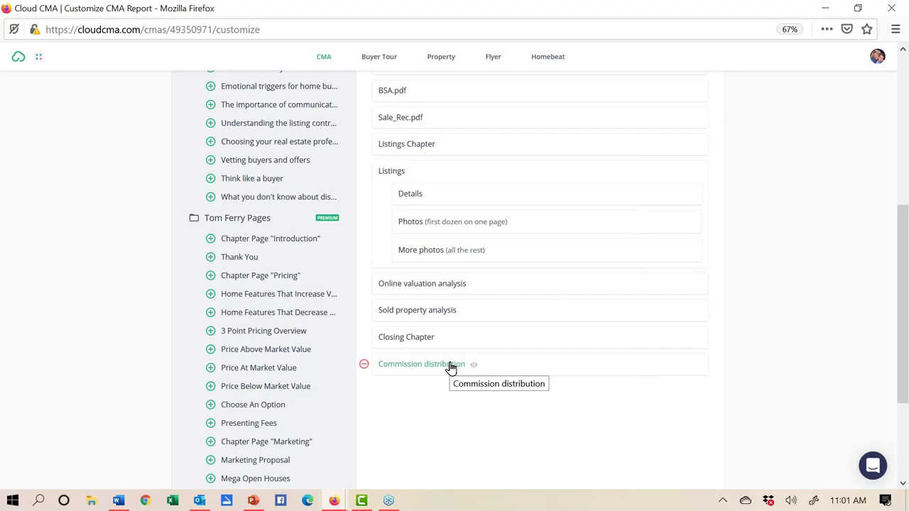
click(450, 366)
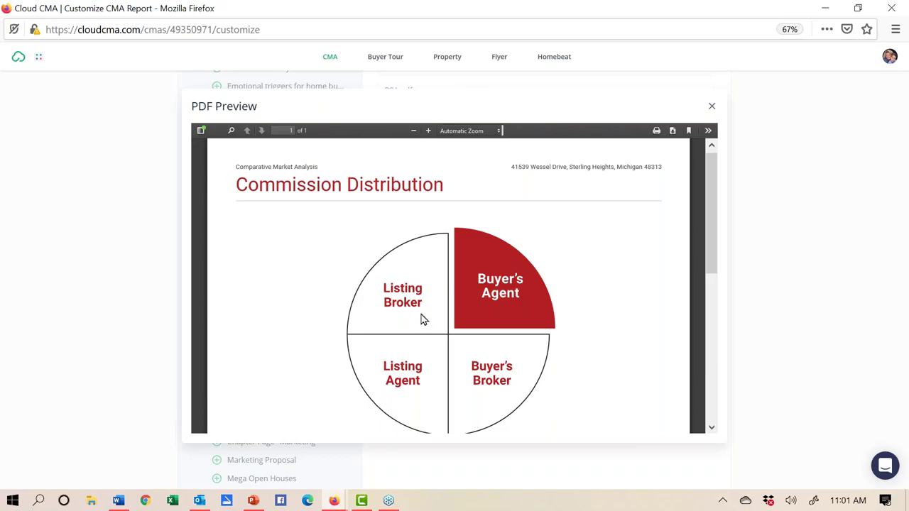
drag(707, 188, 708, 176)
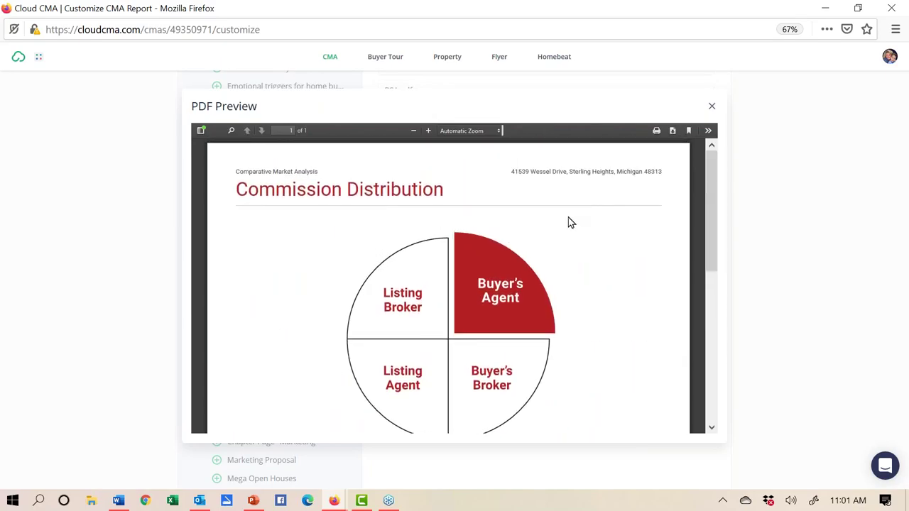
click(712, 108)
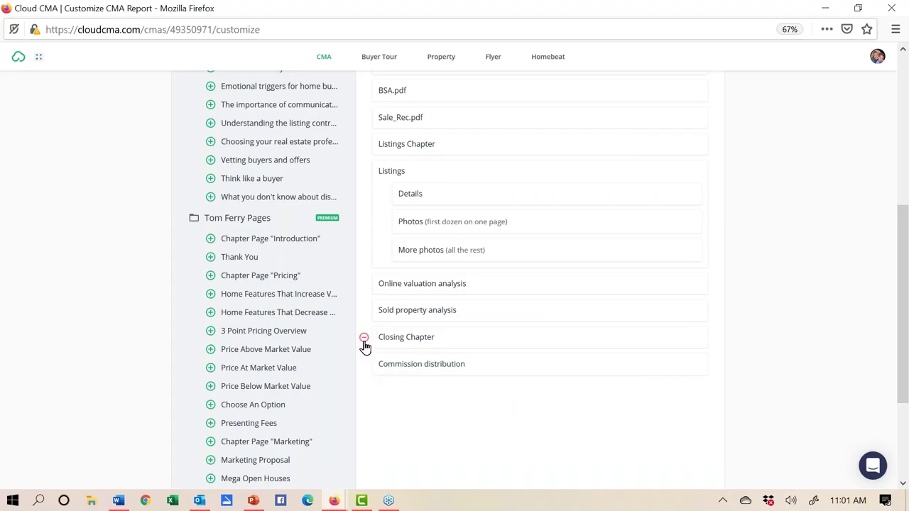
Remove the Closing Chapter before Commission distribution, then re-add it from the Closing section
click(363, 338)
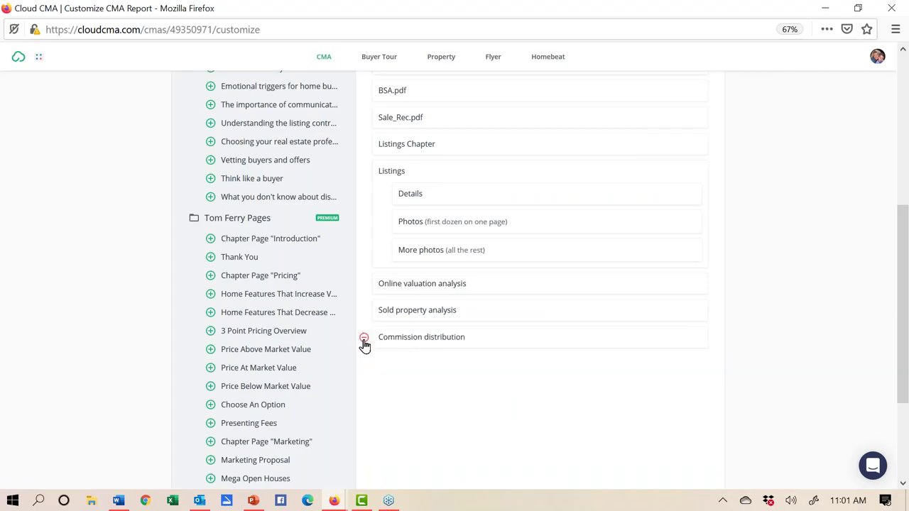
drag(903, 387, 903, 237)
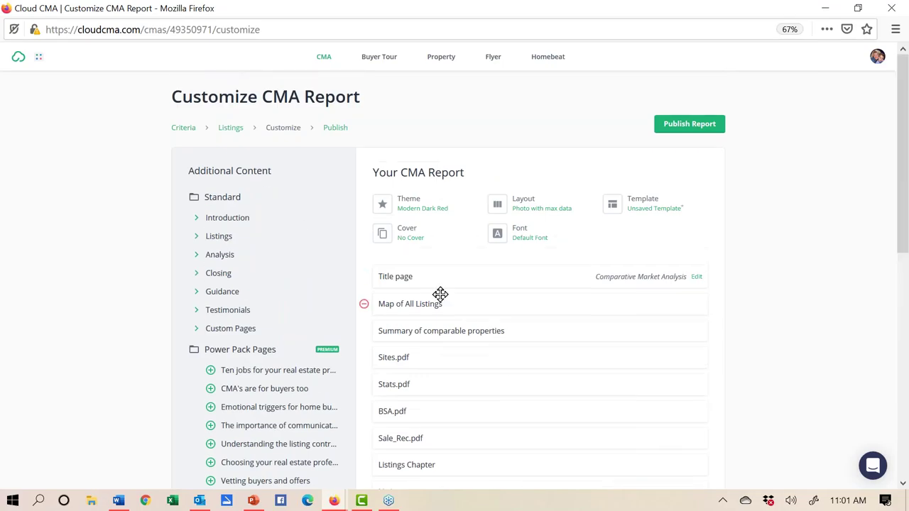
click(197, 238)
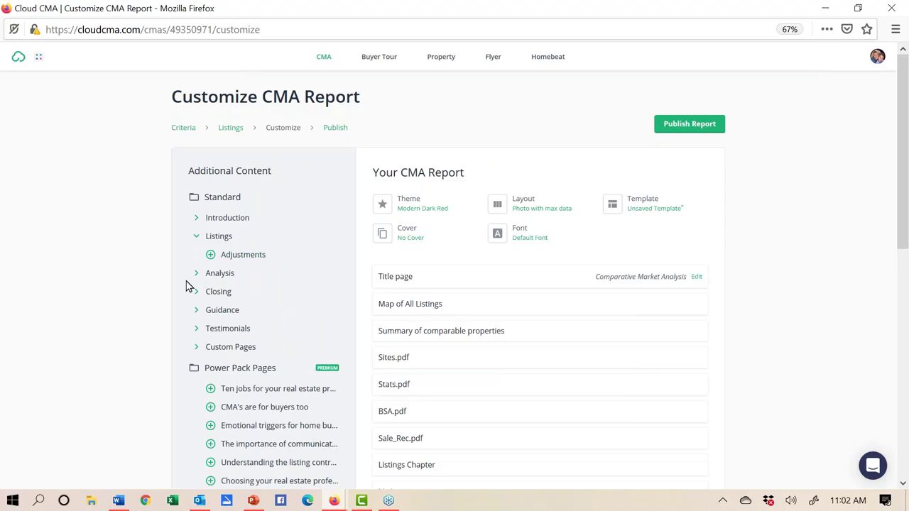
click(195, 277)
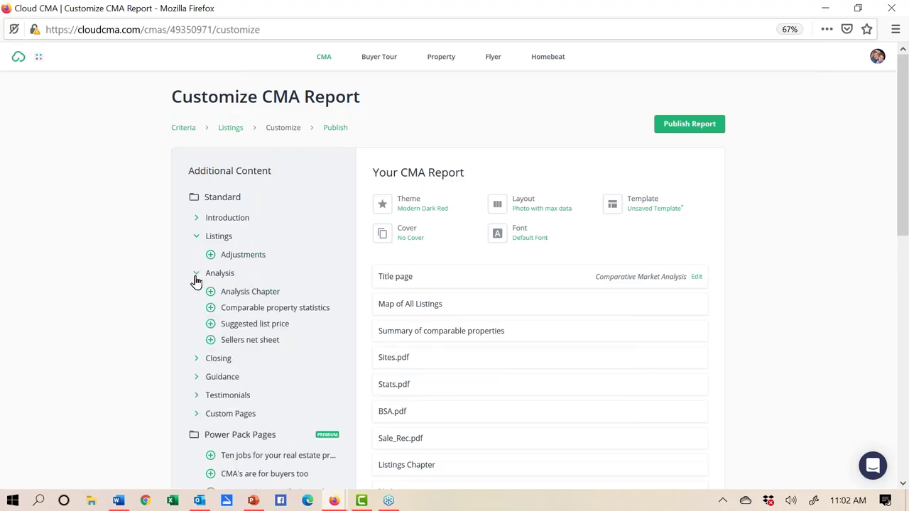
click(198, 362)
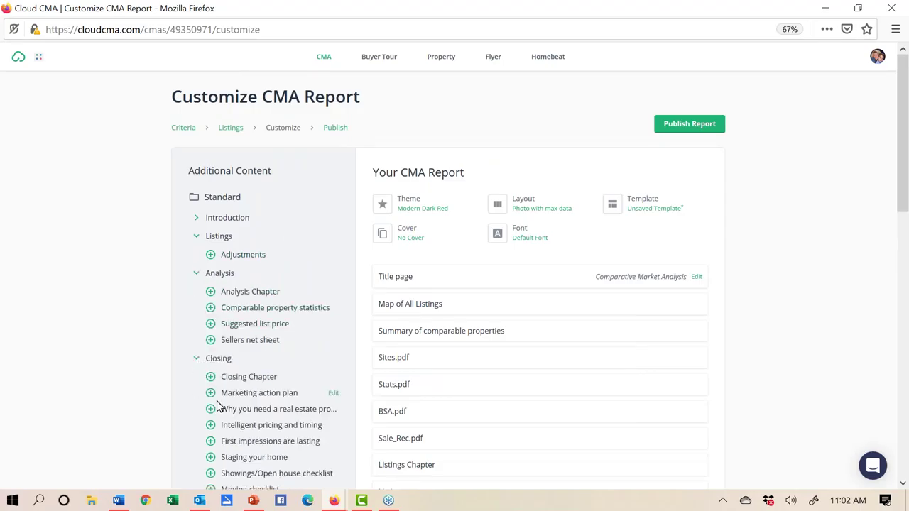
click(211, 378)
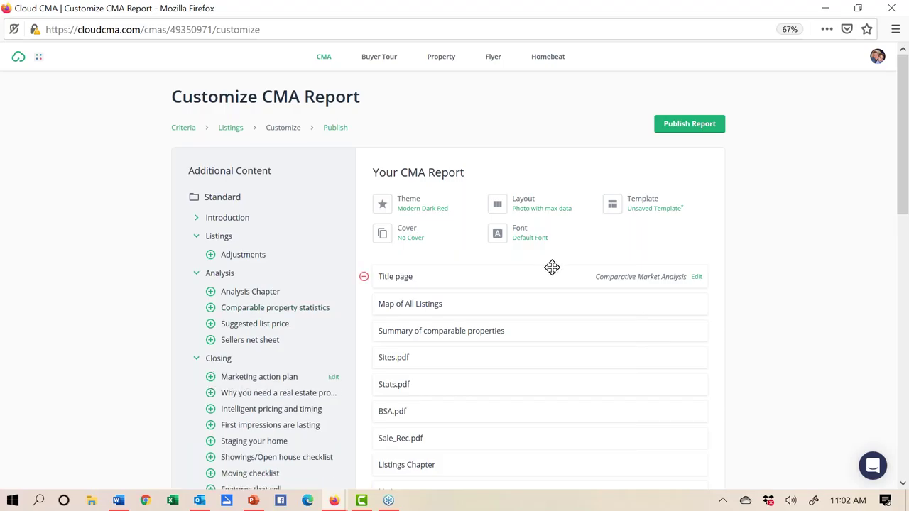
click(702, 125)
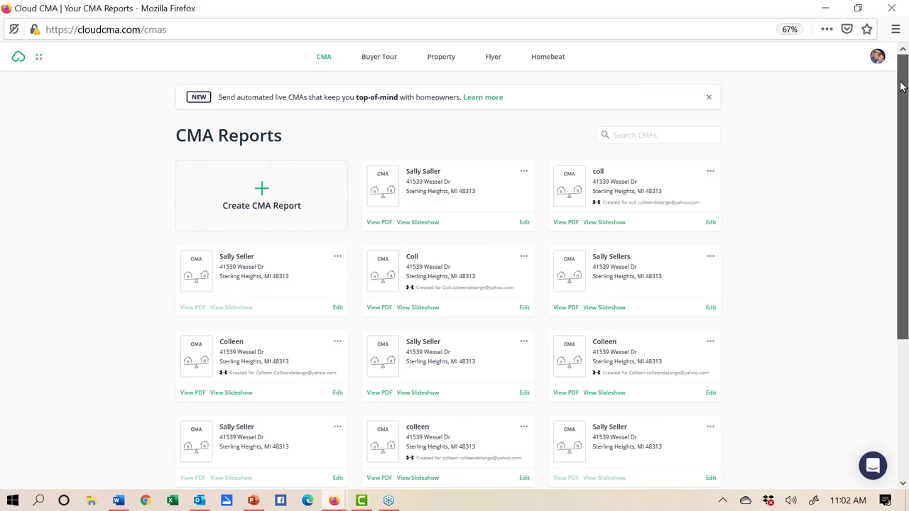
scroll(902, 85, down, 2)
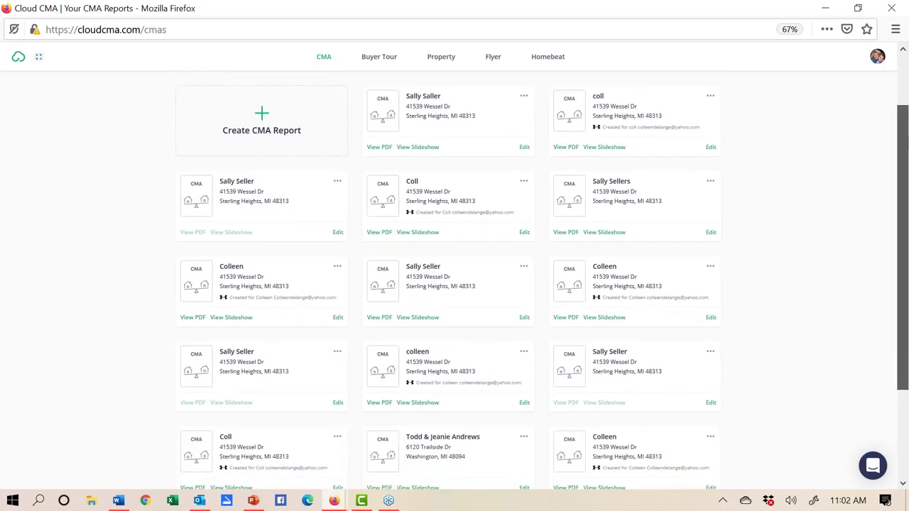
scroll(902, 85, down, 1)
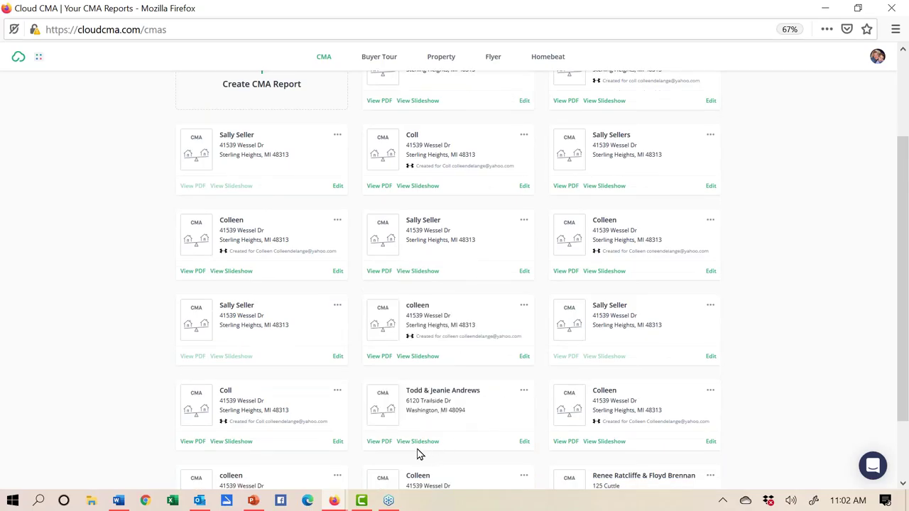
mouse_move(421, 402)
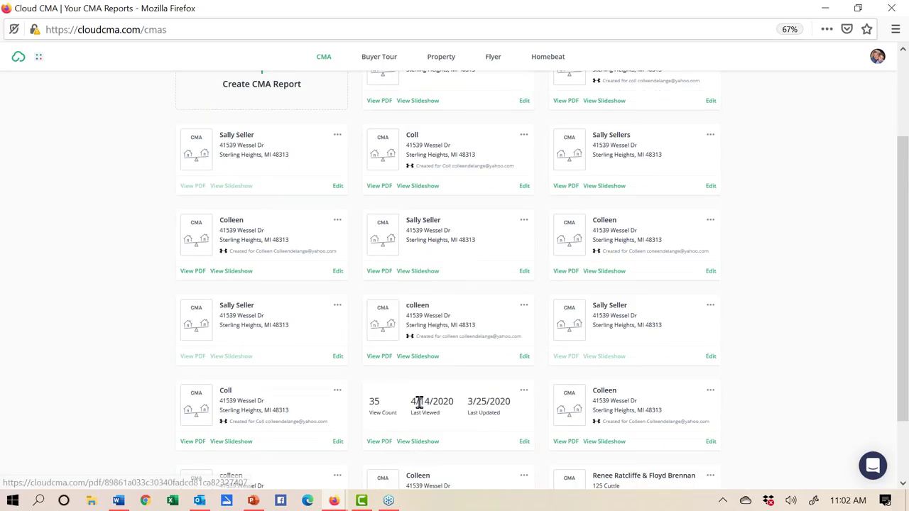
click(377, 442)
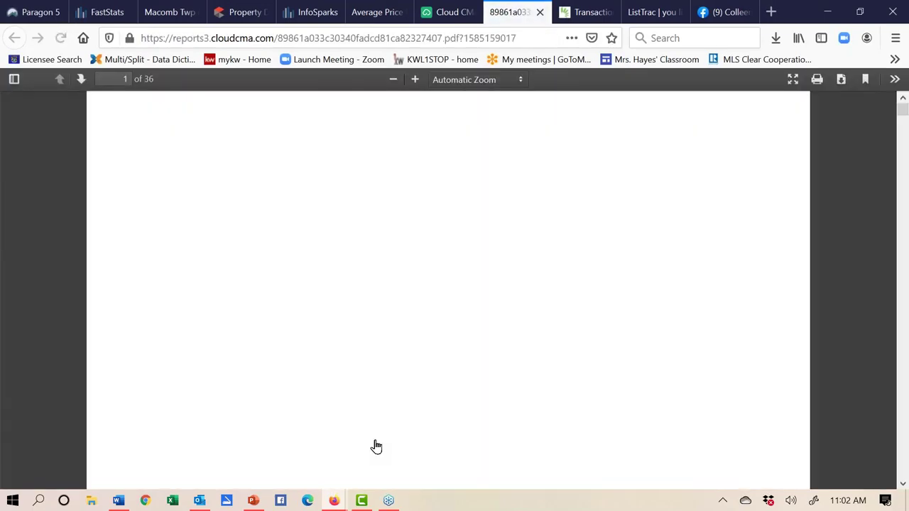
click(793, 80)
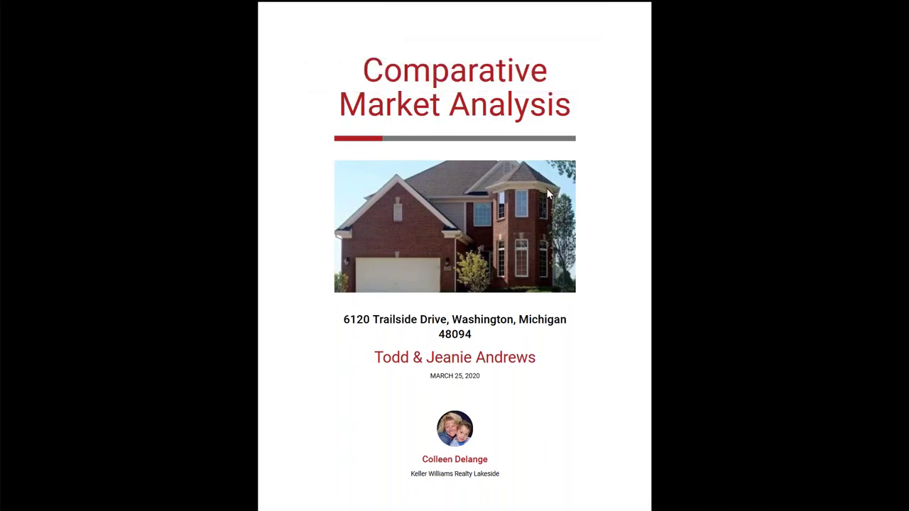
click(620, 217)
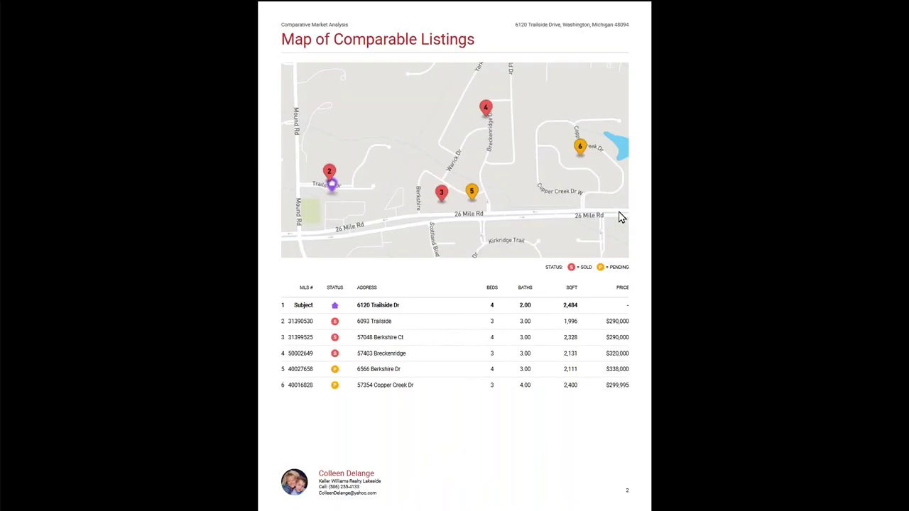
click(620, 218)
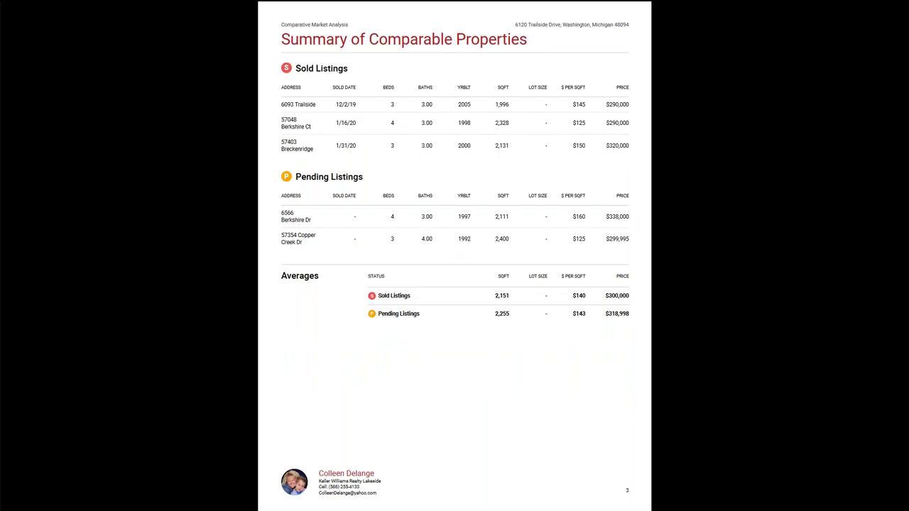
key(Right)
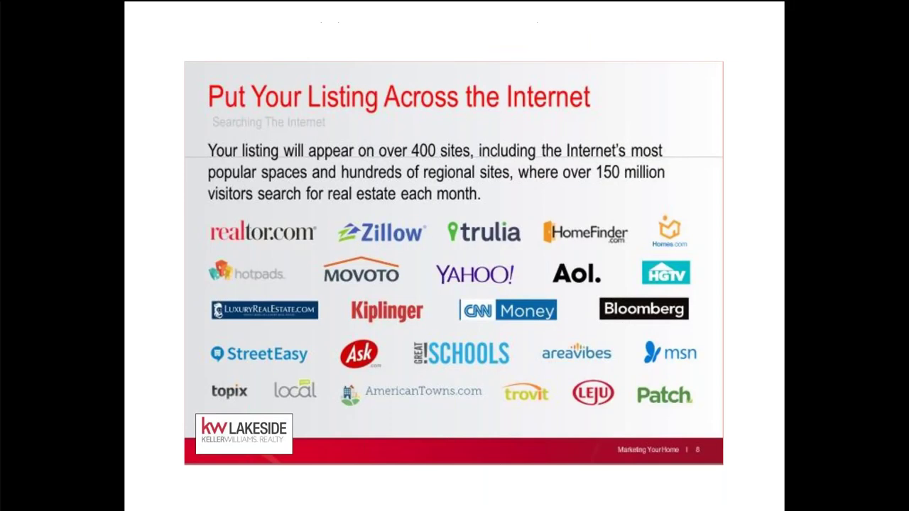
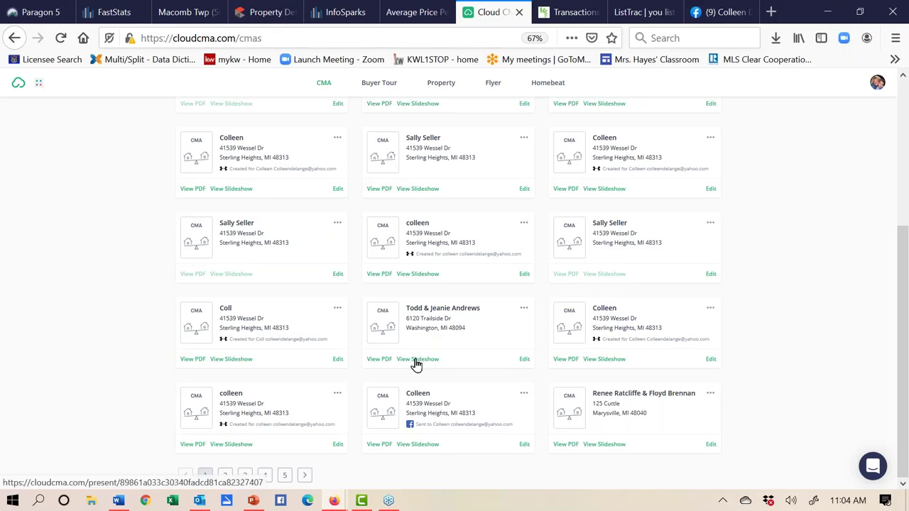
click(526, 309)
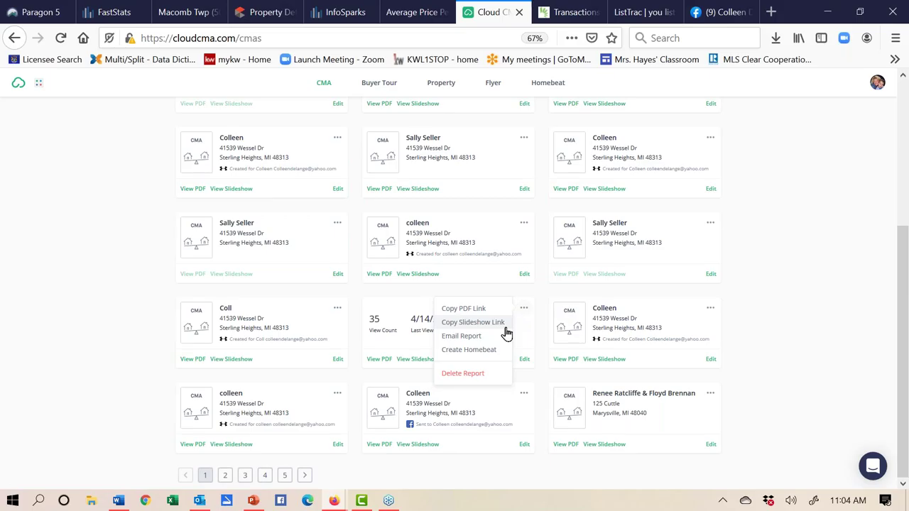
click(415, 362)
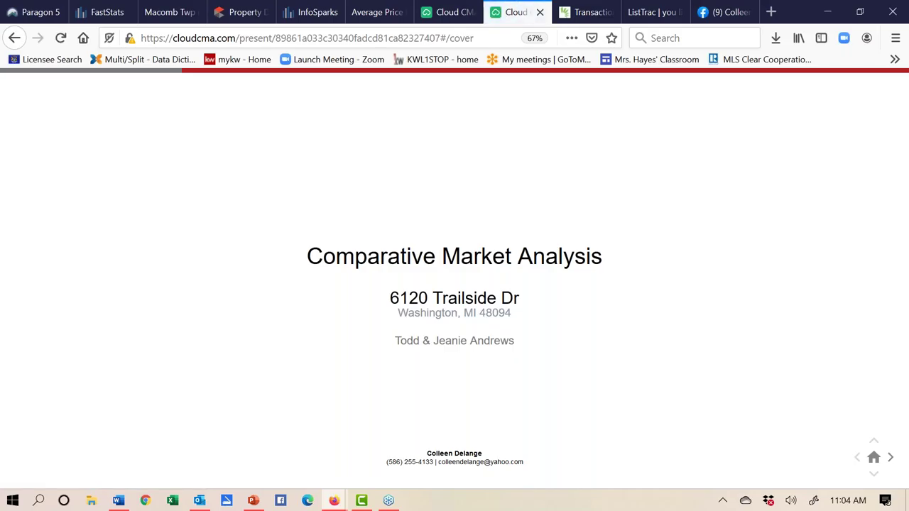
Advance past the agent slide to the comparables map and open the $320K comparable's listing
click(511, 324)
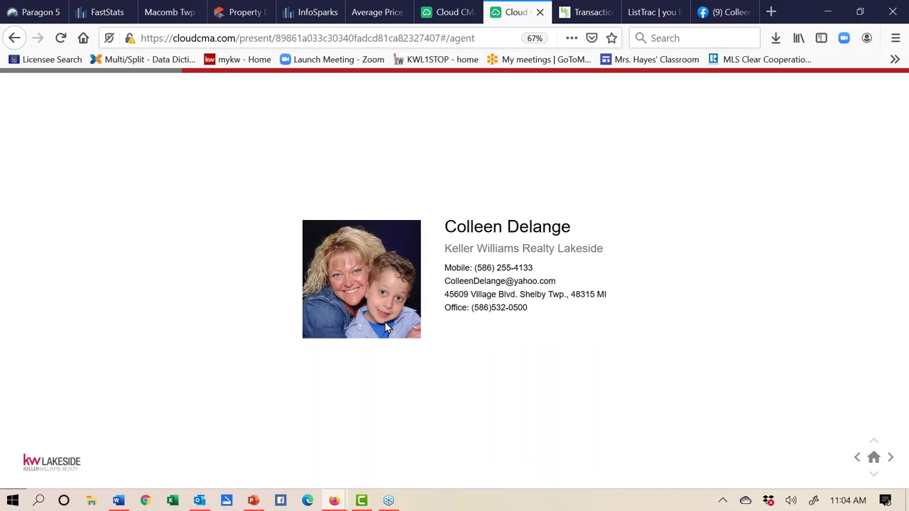
click(521, 361)
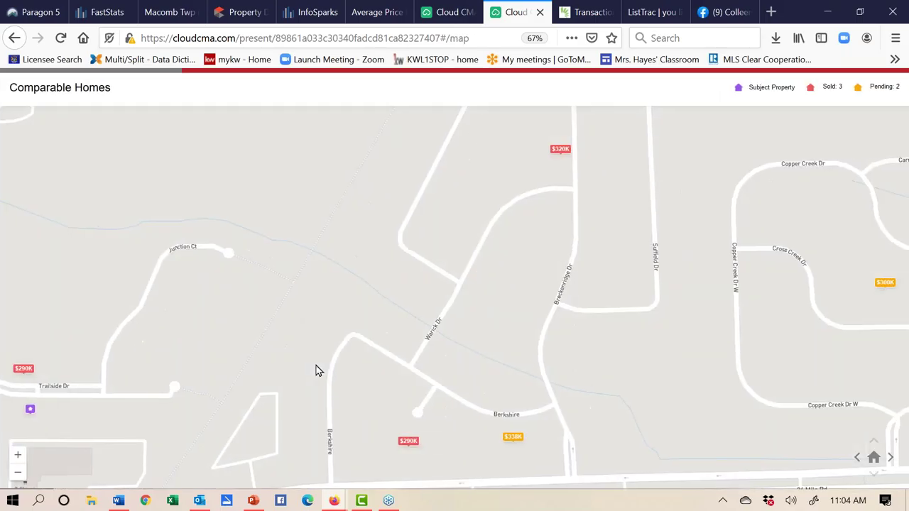
click(560, 151)
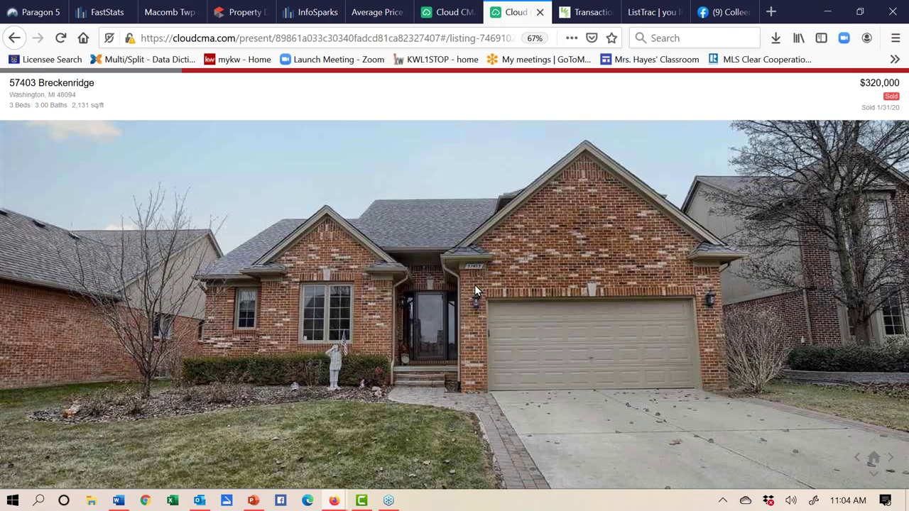
View the listing's kitchen photo enlarged, then advance to the pending homes slides
key(Down)
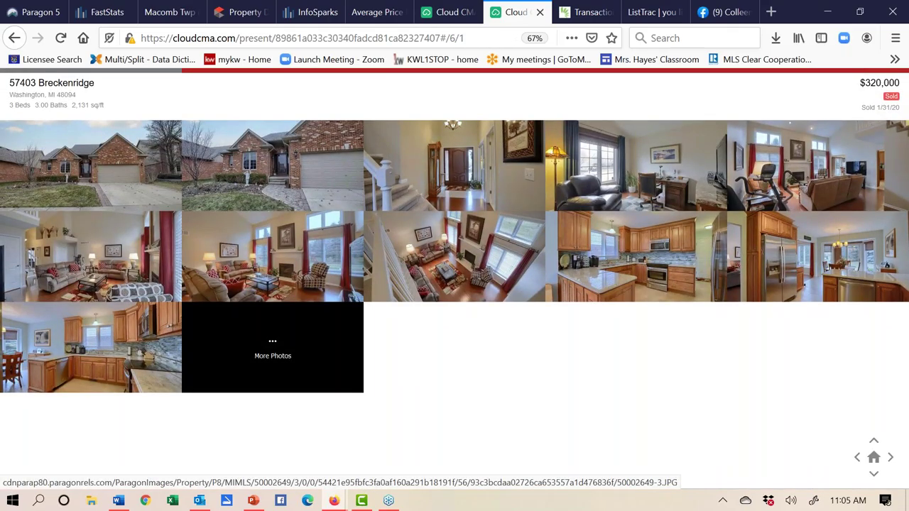
click(655, 267)
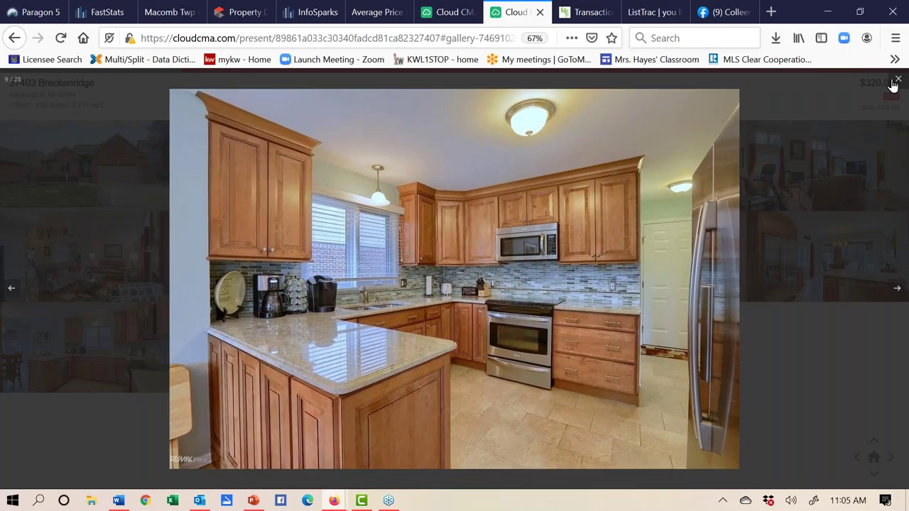
click(897, 80)
click(675, 261)
key(Escape)
key(Right)
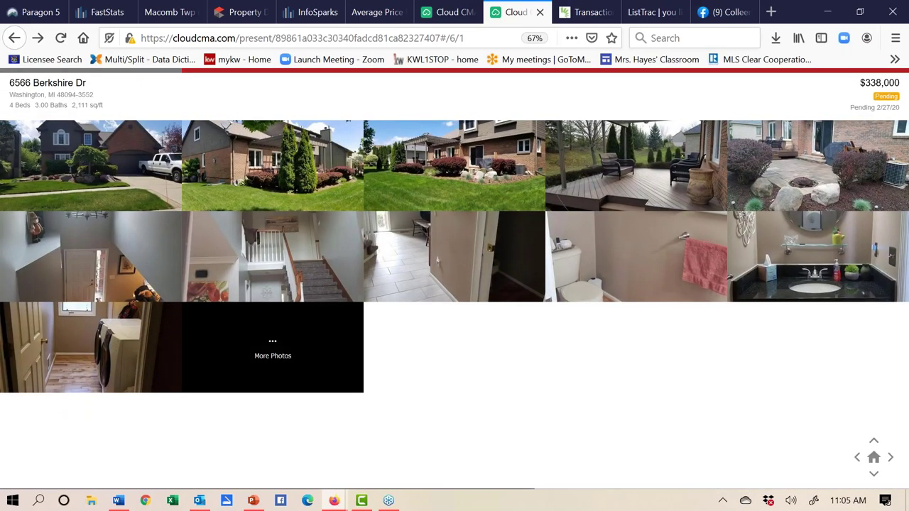
click(135, 170)
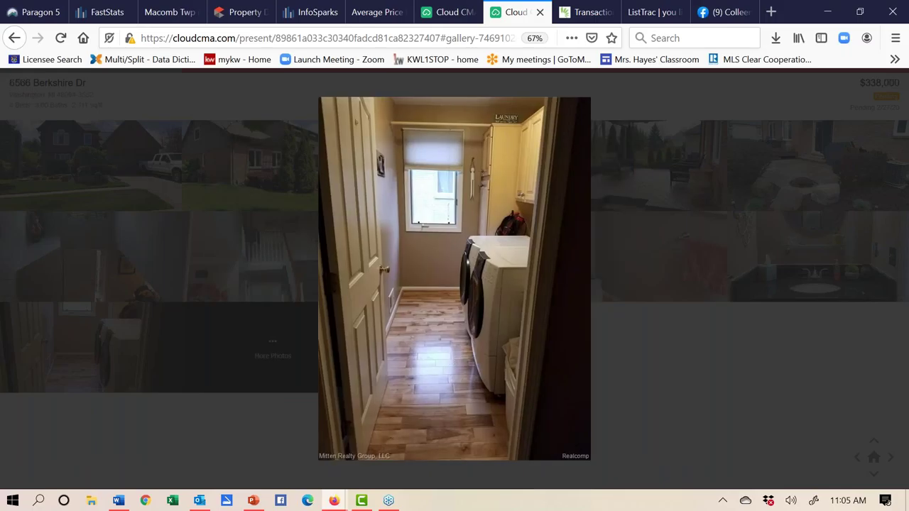
click(539, 13)
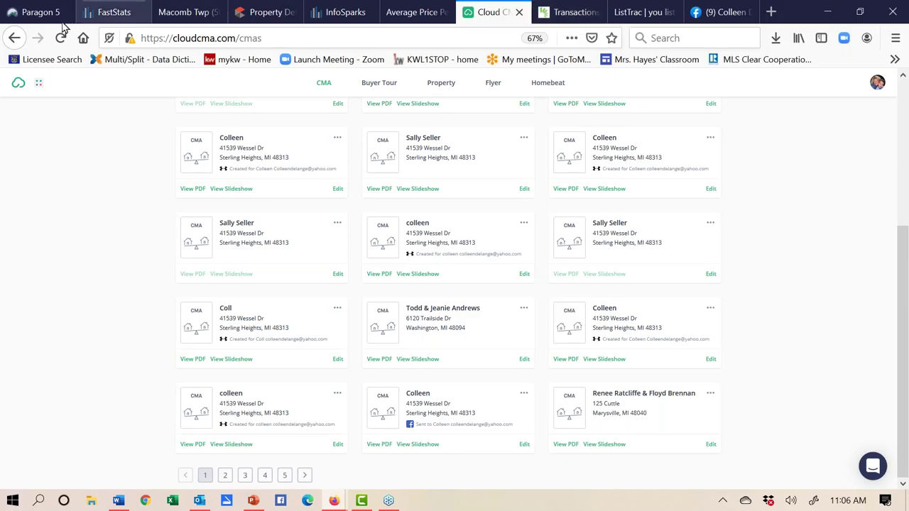
Switch from the Paragon search results tab to the TransactionDesk transactions list
click(39, 12)
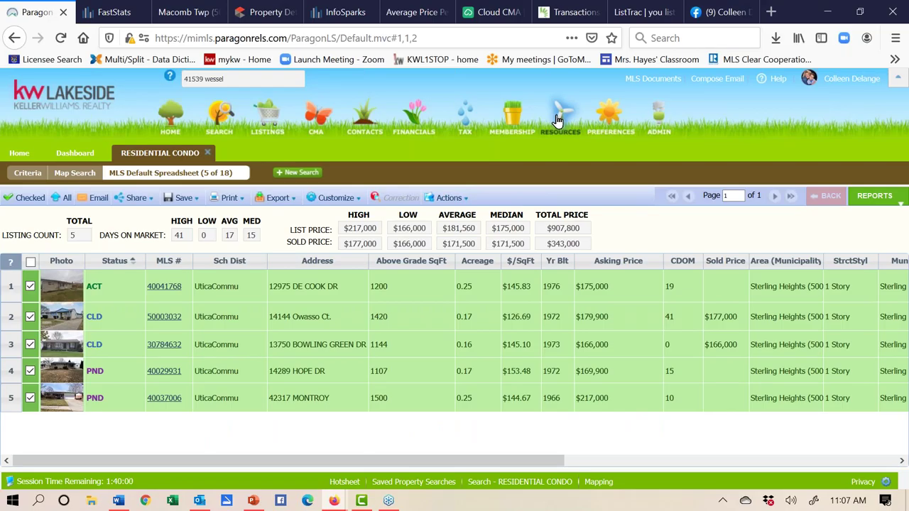
mouse_move(558, 121)
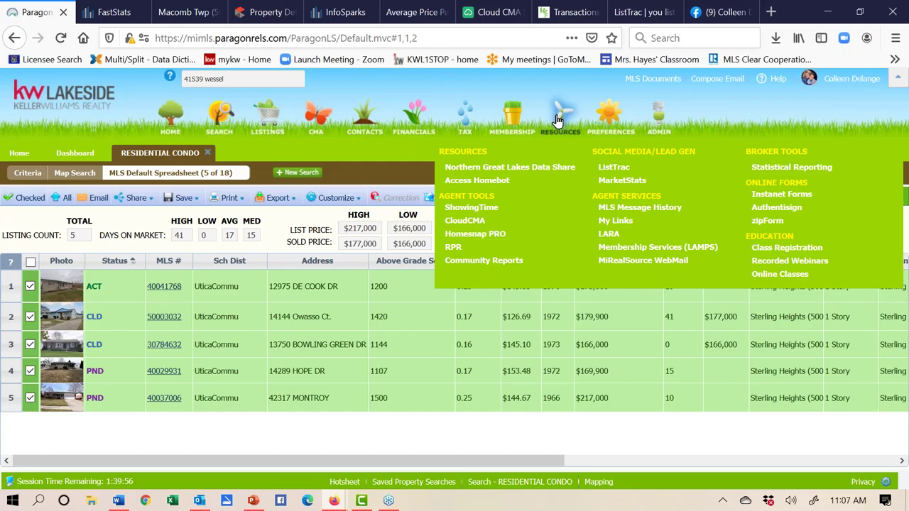
click(575, 13)
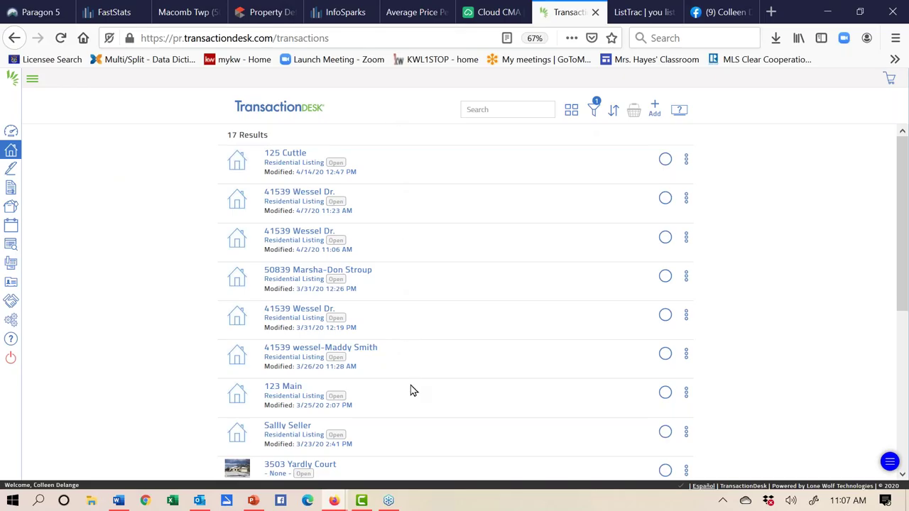
click(658, 107)
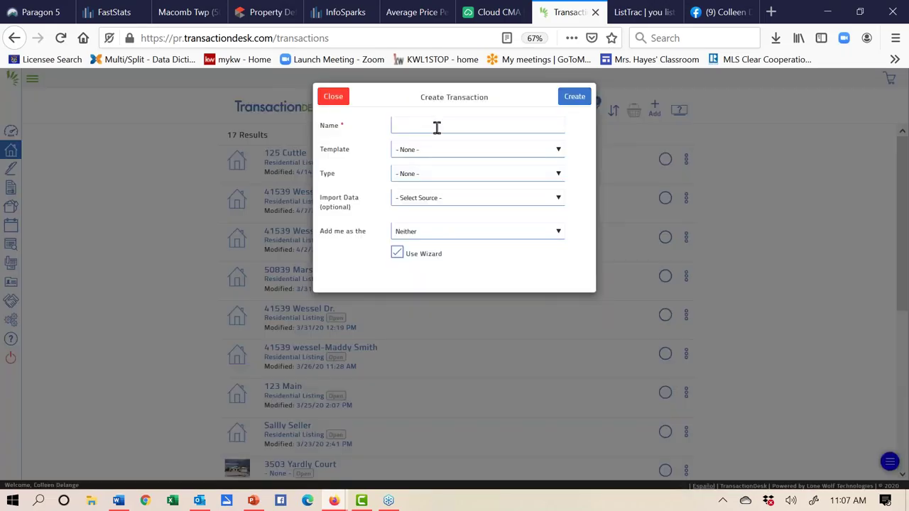
click(436, 126)
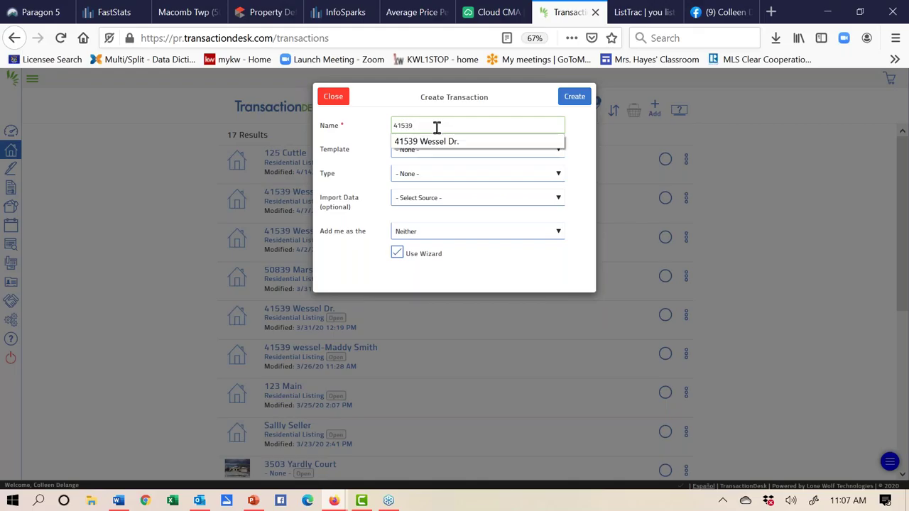
key(Escape)
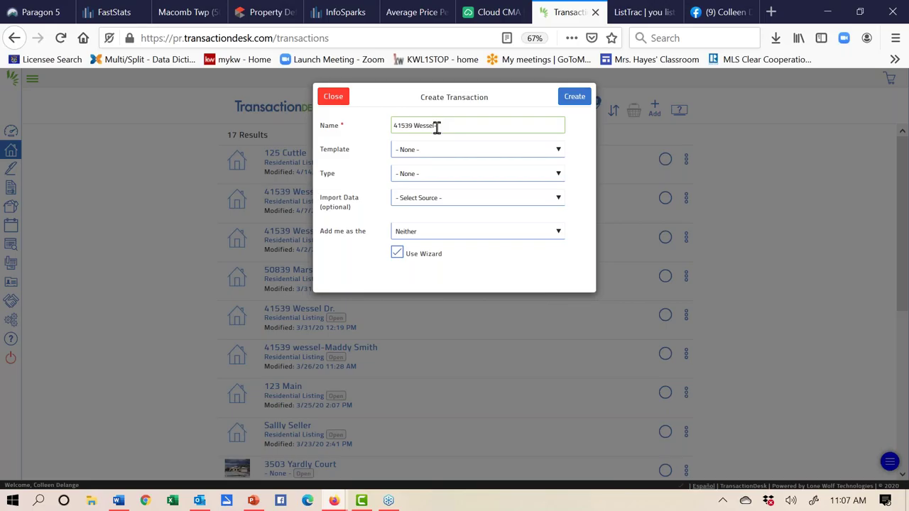
Choose the KWL - Listing Package template for the transaction
click(448, 152)
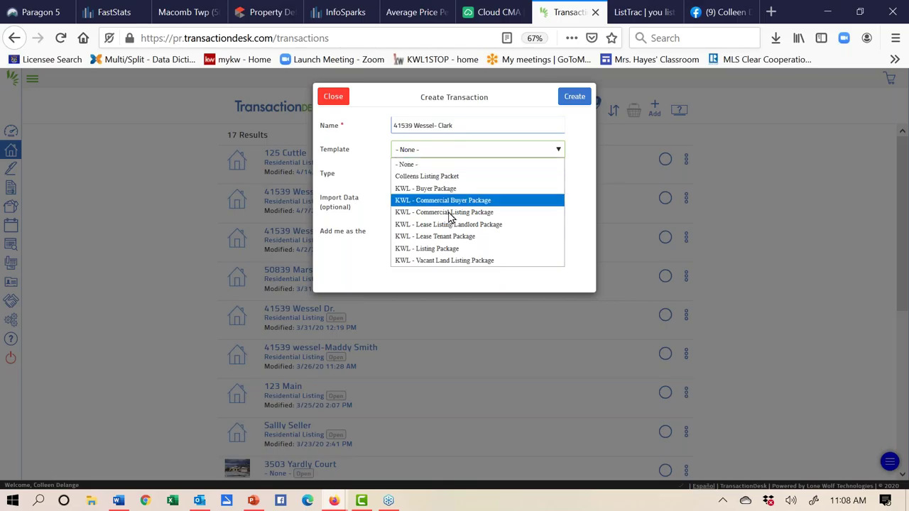
click(447, 250)
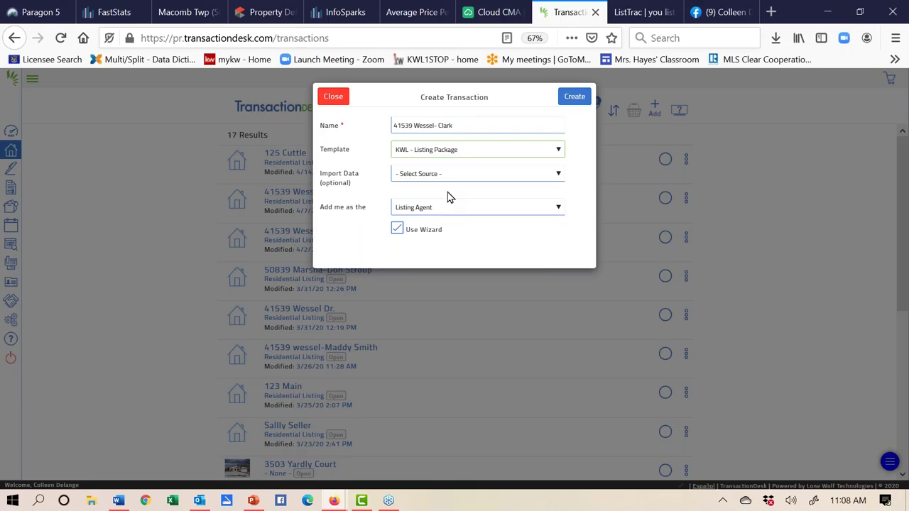
click(561, 176)
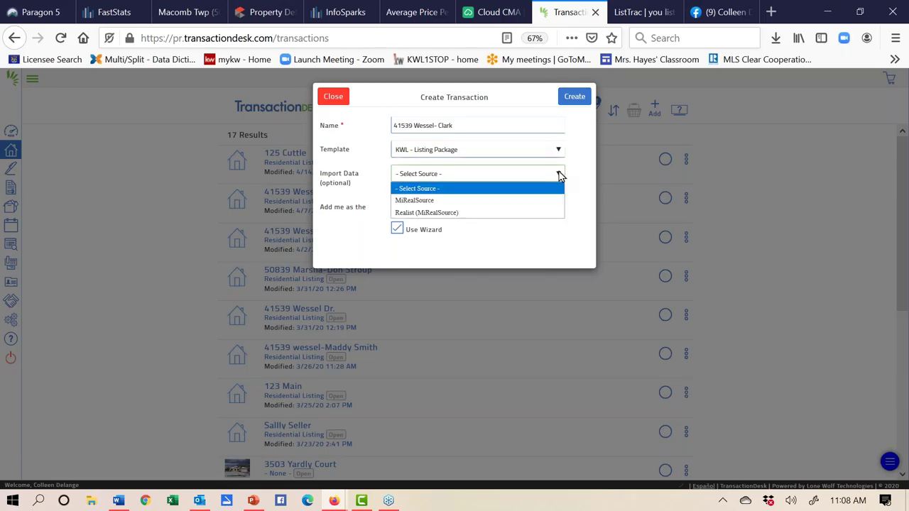
Set Realist (MiRealSource) as the import source and open its Tax search
click(537, 213)
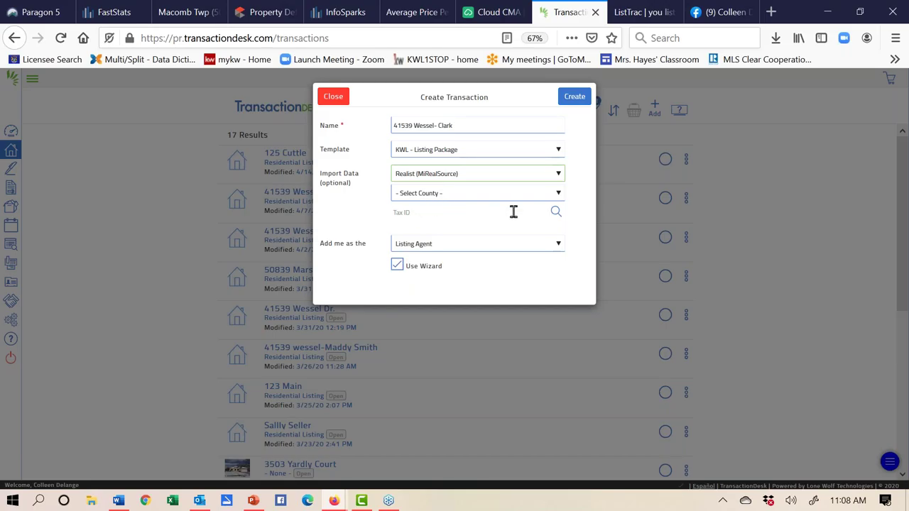
click(558, 212)
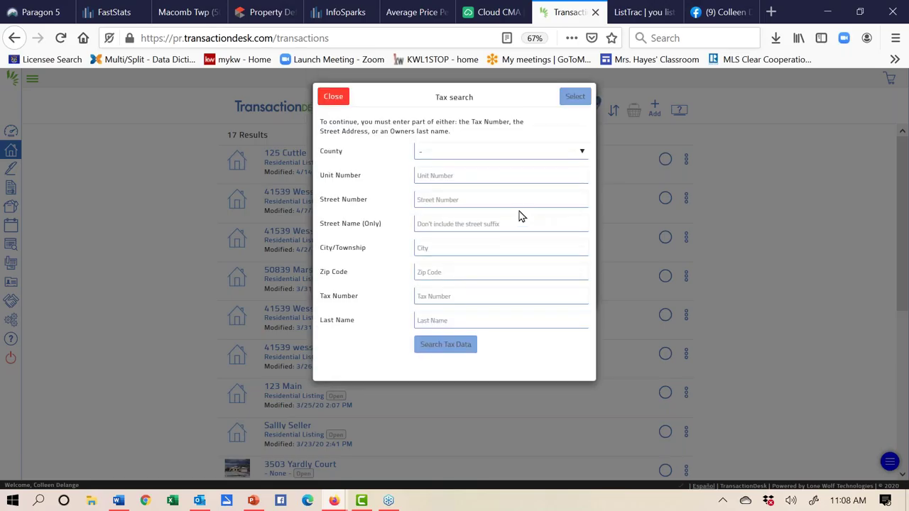
click(496, 152)
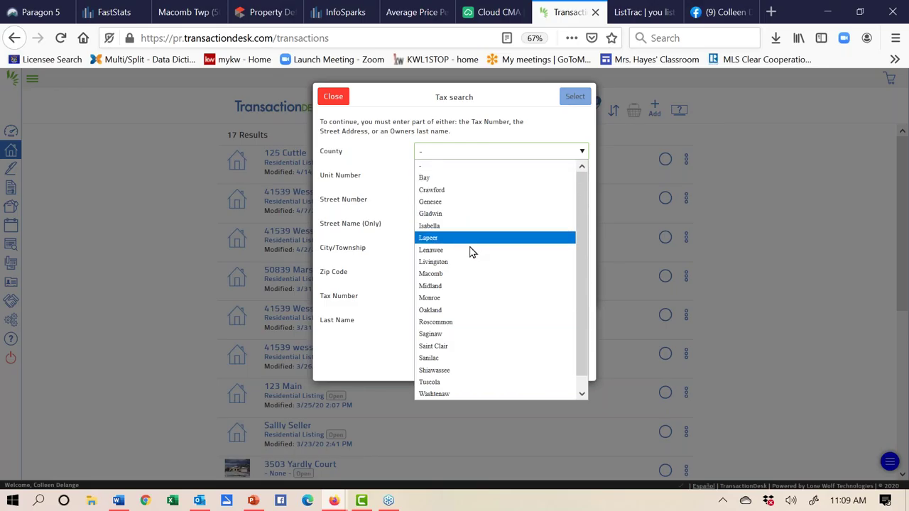
click(468, 275)
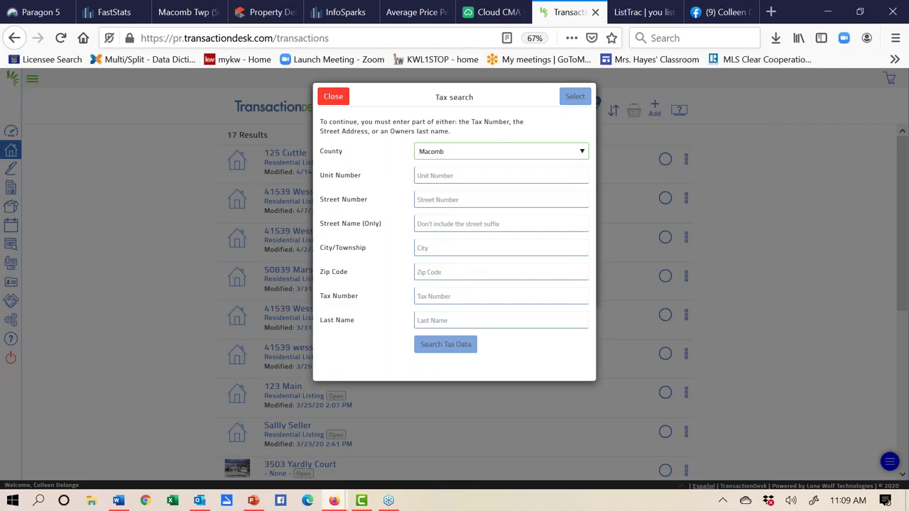
click(454, 201)
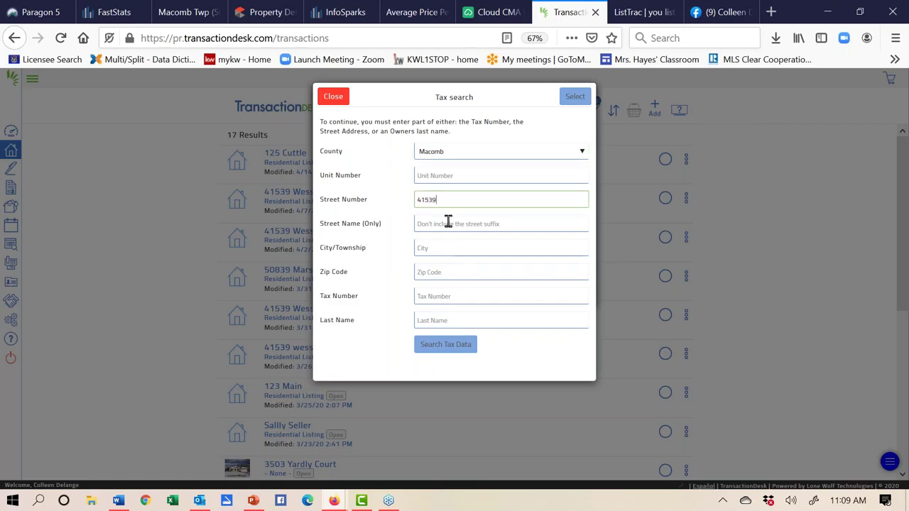
click(448, 223)
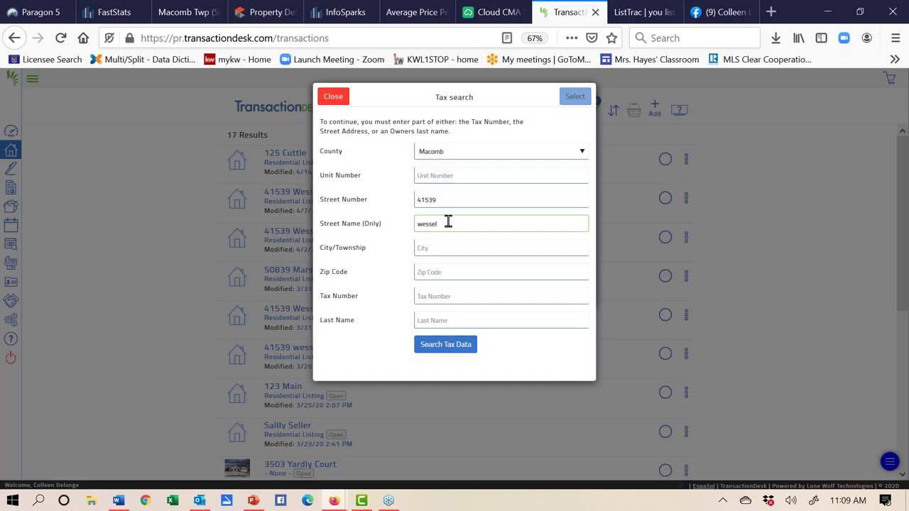
click(452, 352)
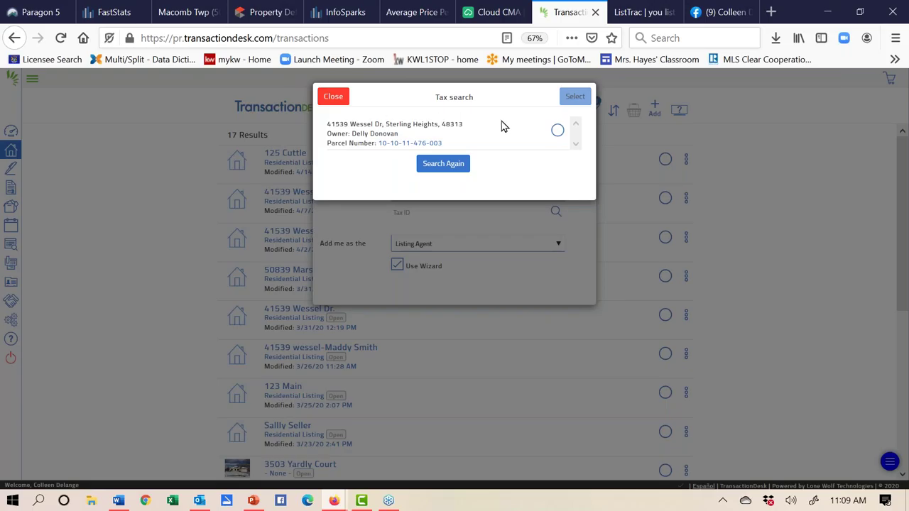
click(557, 131)
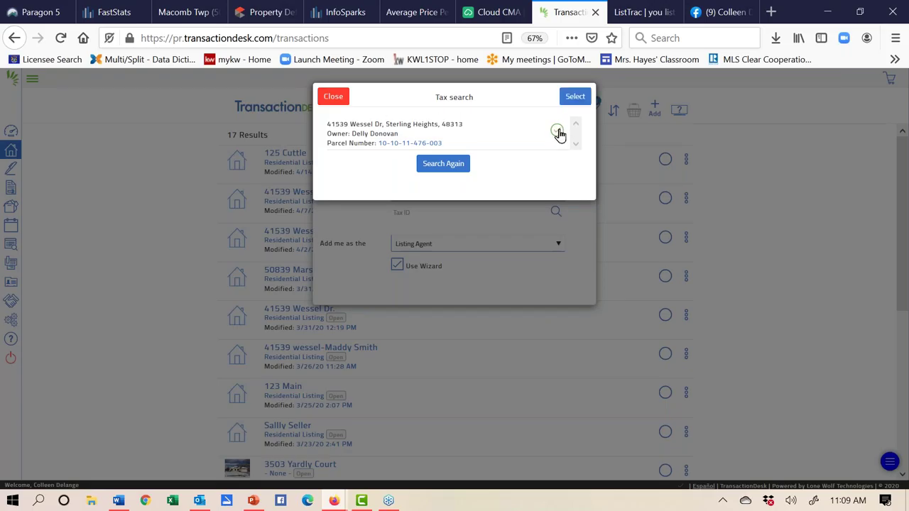
click(576, 97)
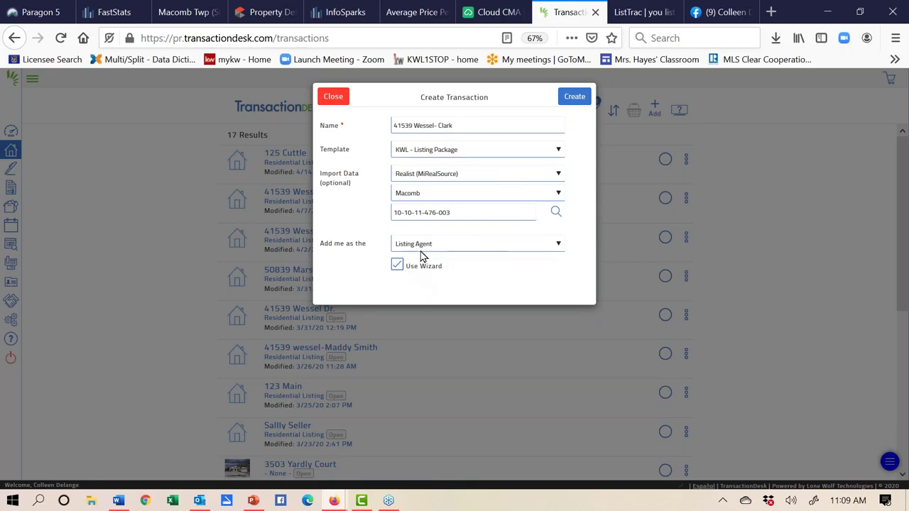
click(576, 98)
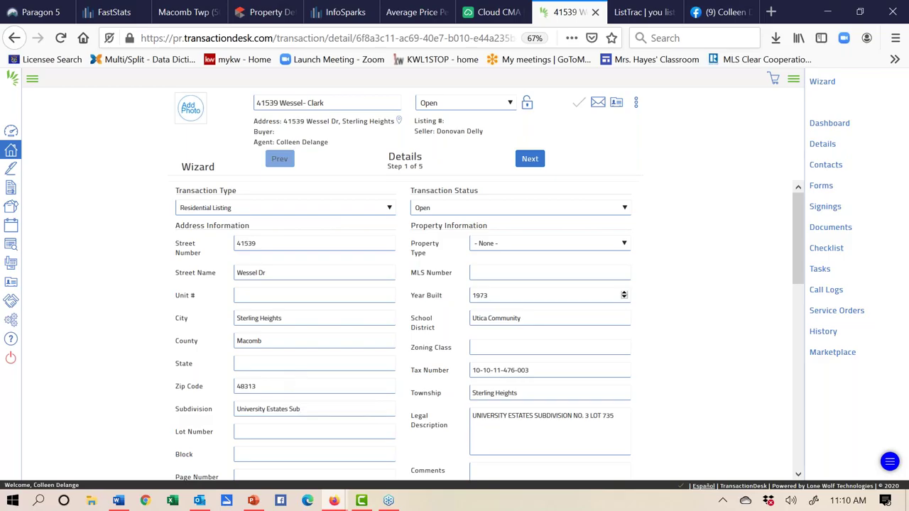
Advance the wizard through Details, Dates and Contacts to Forms and open the Seller Disclosure Statement
click(531, 159)
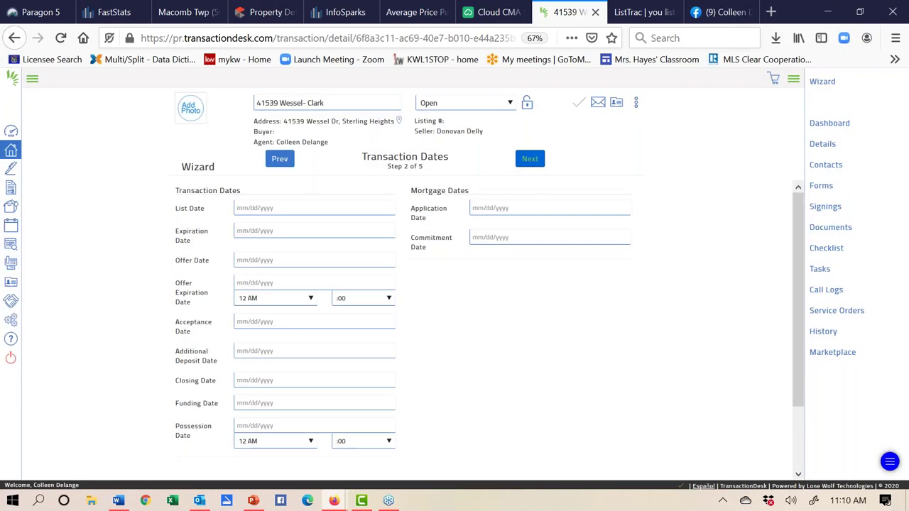
click(531, 159)
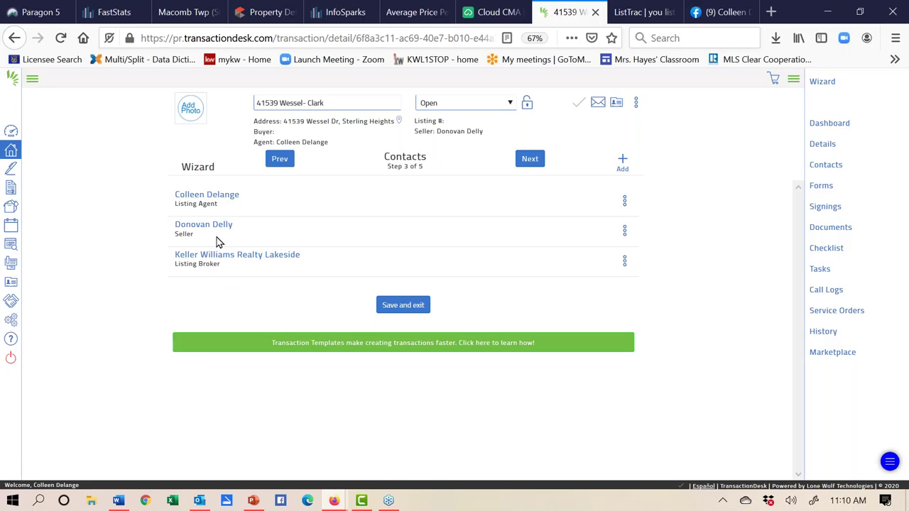
click(534, 162)
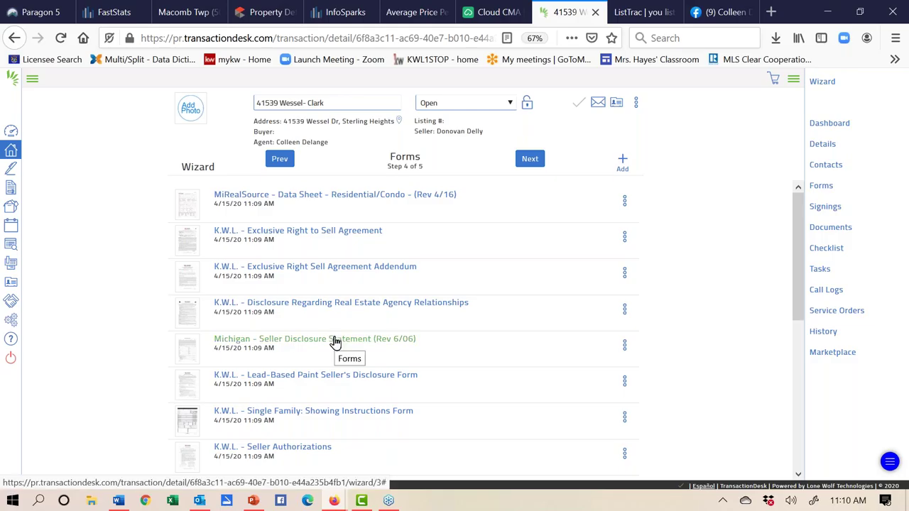
click(336, 342)
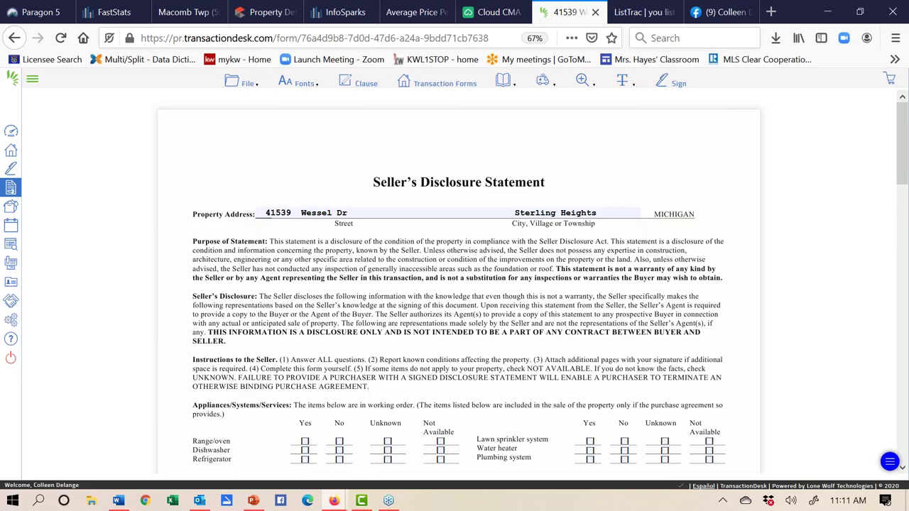
Mark Dishwasher and Range/oven as No, clearing the mistaken Range/oven Yes
click(305, 441)
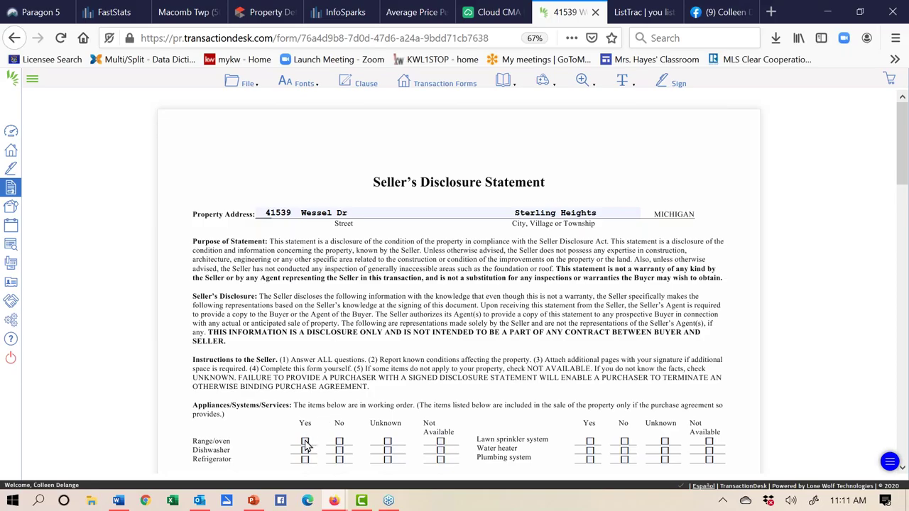
click(339, 450)
click(305, 441)
click(339, 442)
Start a File > Send > Email with the Michigan Seller Disclosure Statement selected
click(246, 87)
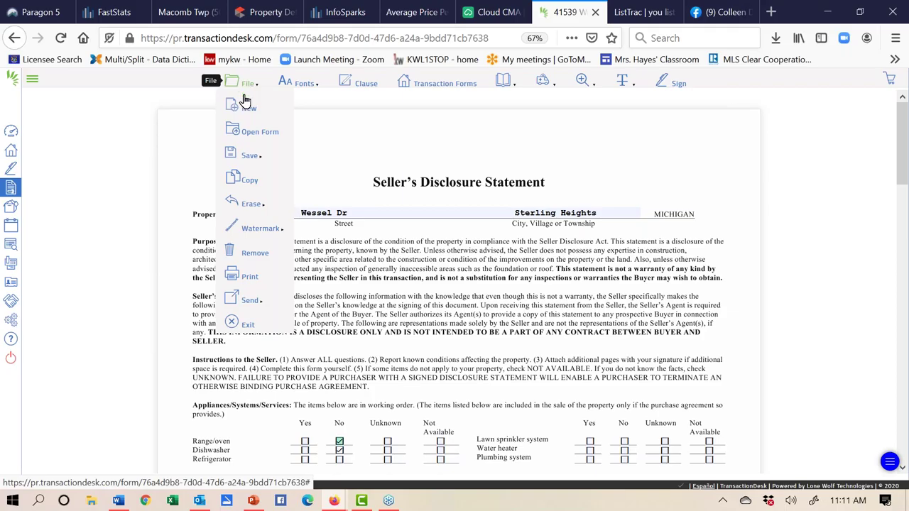
mouse_move(249, 302)
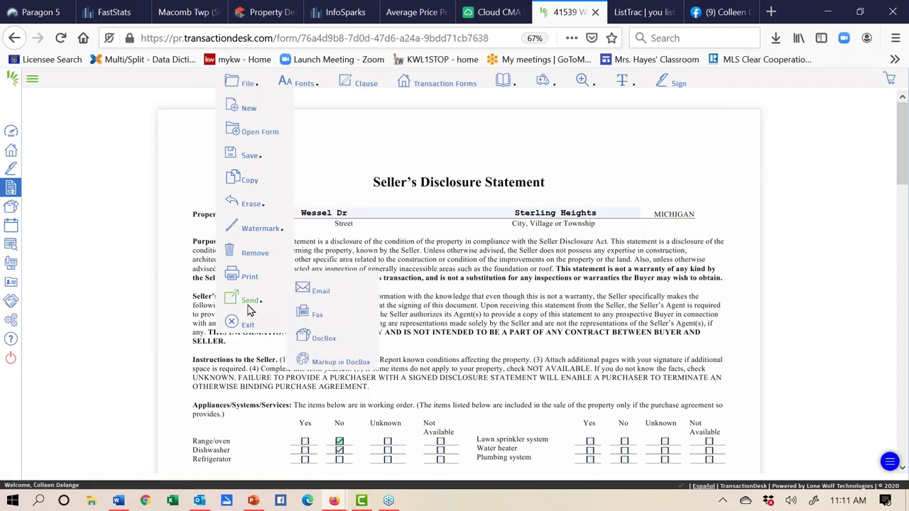
click(320, 292)
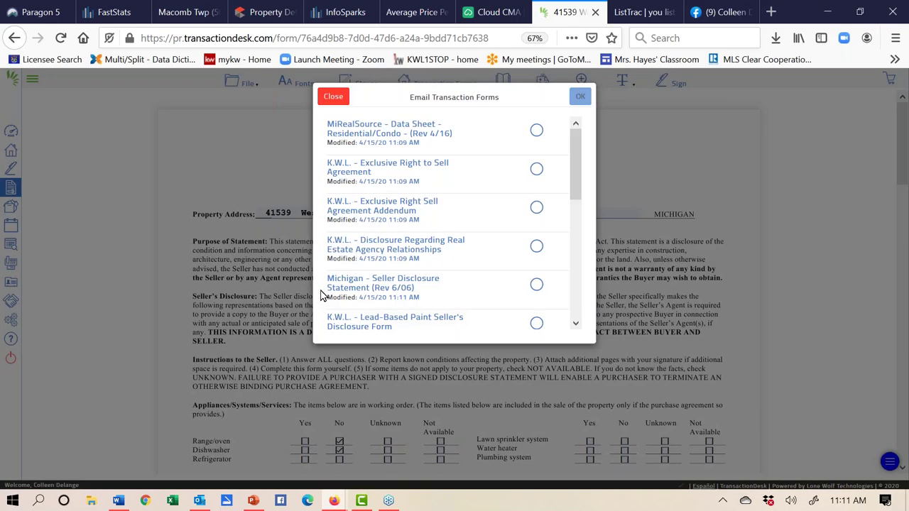
drag(574, 160, 577, 211)
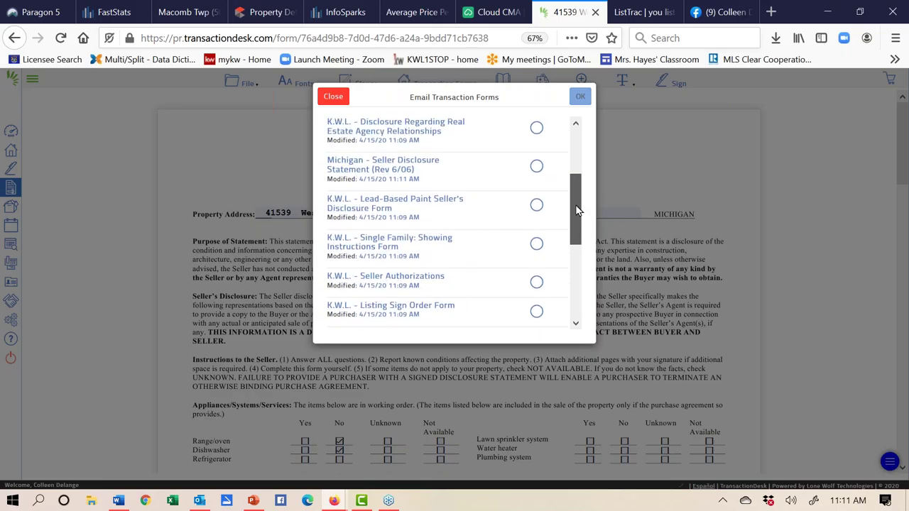
click(536, 166)
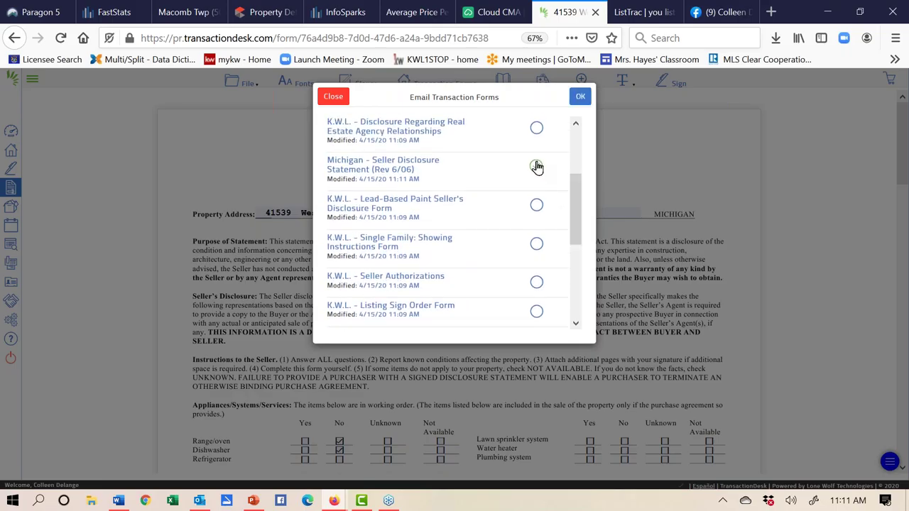
click(581, 98)
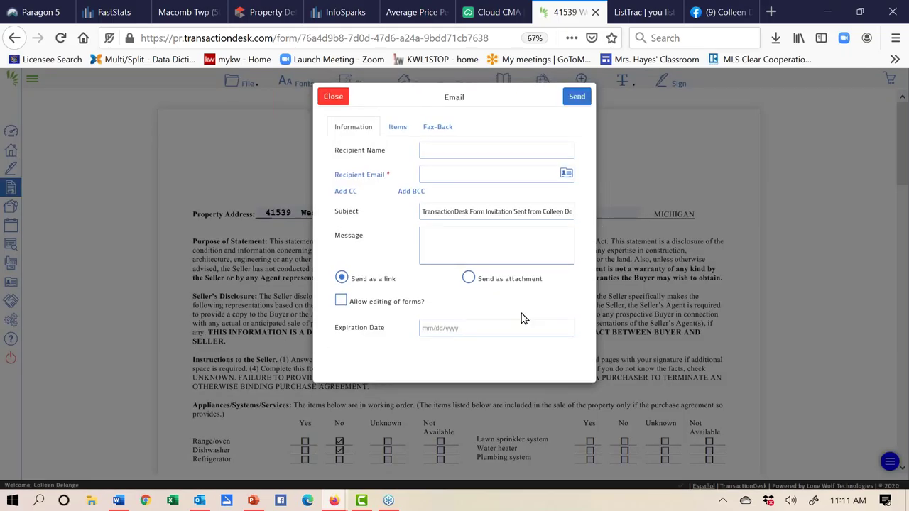
Enter the recipient's name and e-mail and change the subject to 'Listing Docs'
click(437, 154)
text(Coll)
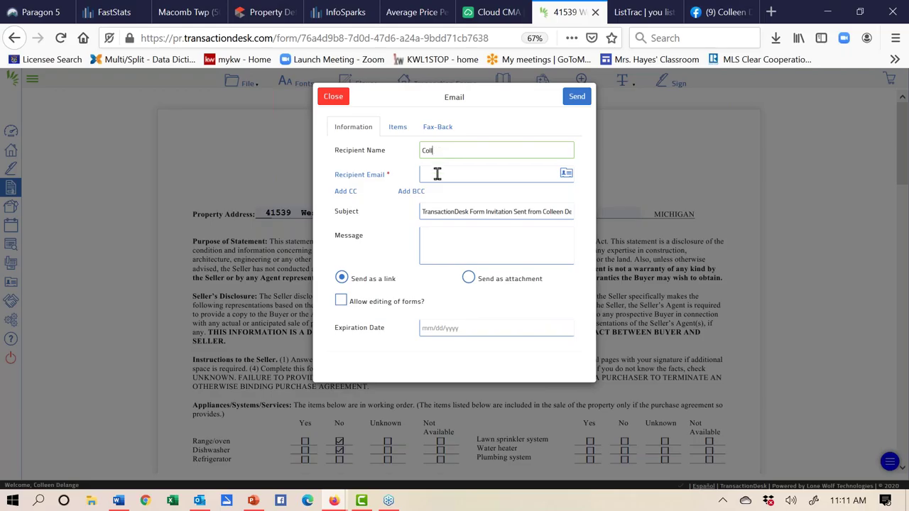
click(437, 174)
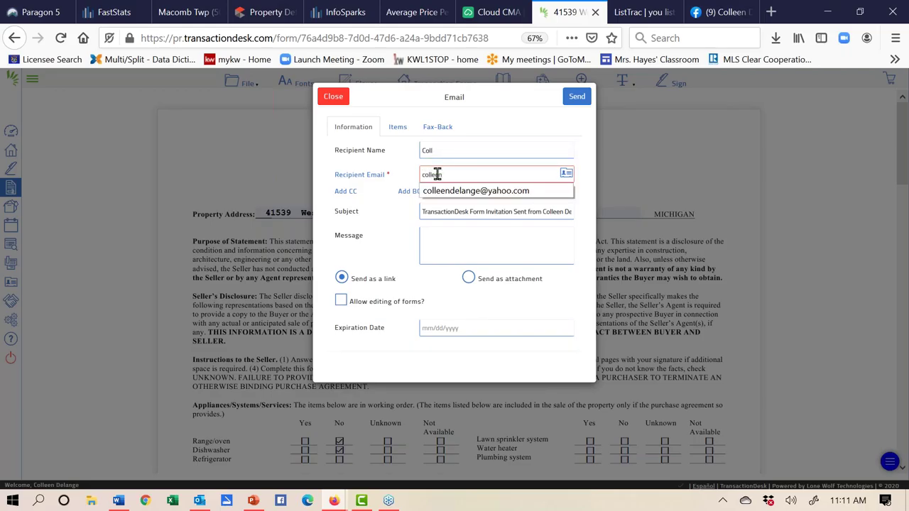
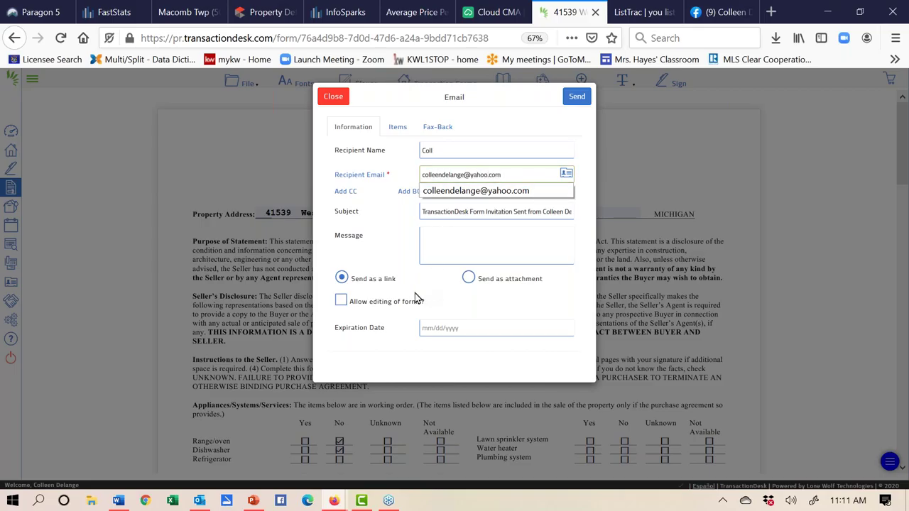
drag(424, 211, 612, 198)
key(BackSpace)
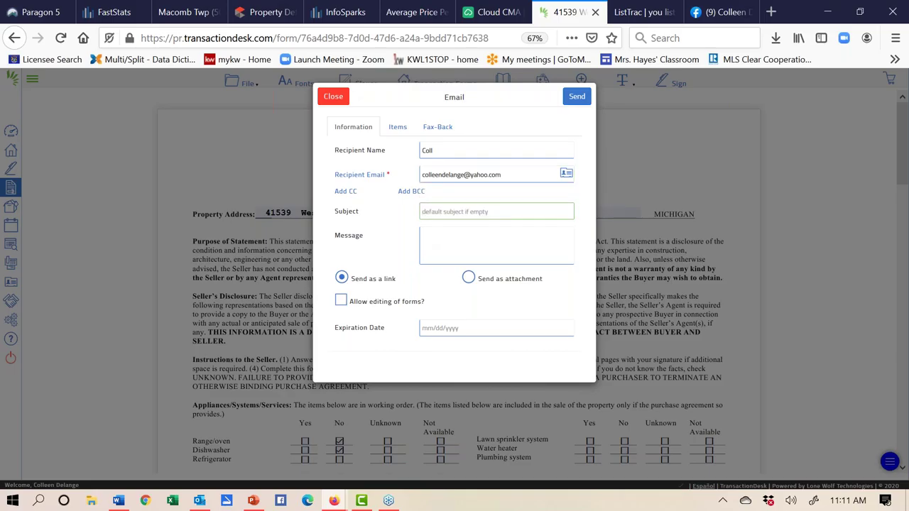
text(Listing Docs)
Allow recipient editing, set the link to expire 04/17/2020, and send
click(342, 304)
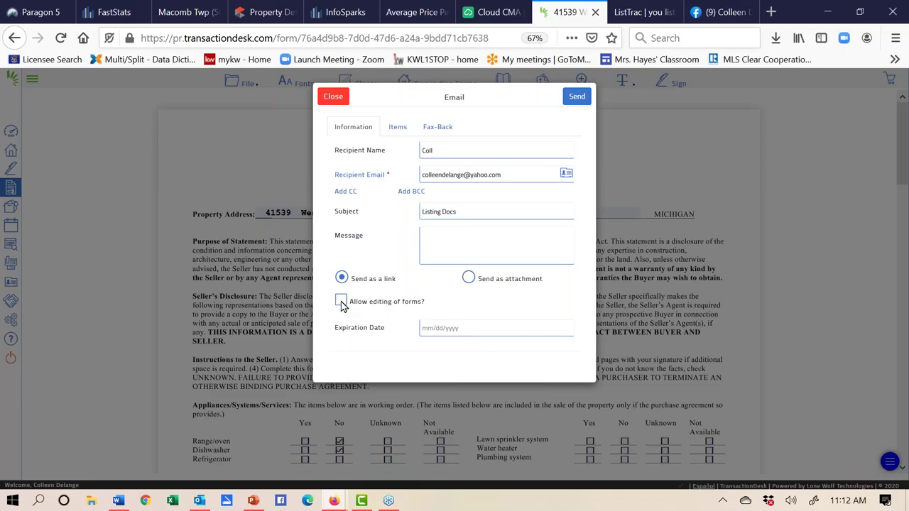
click(448, 331)
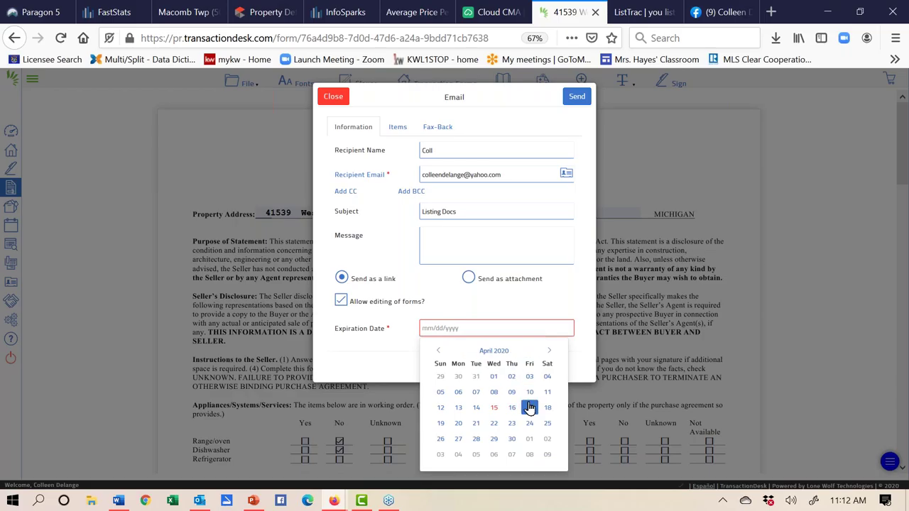
click(529, 407)
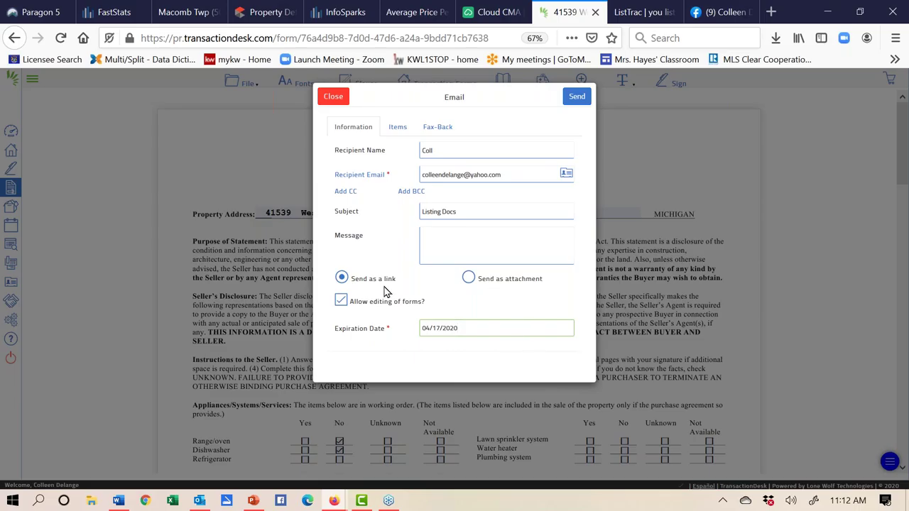
click(577, 96)
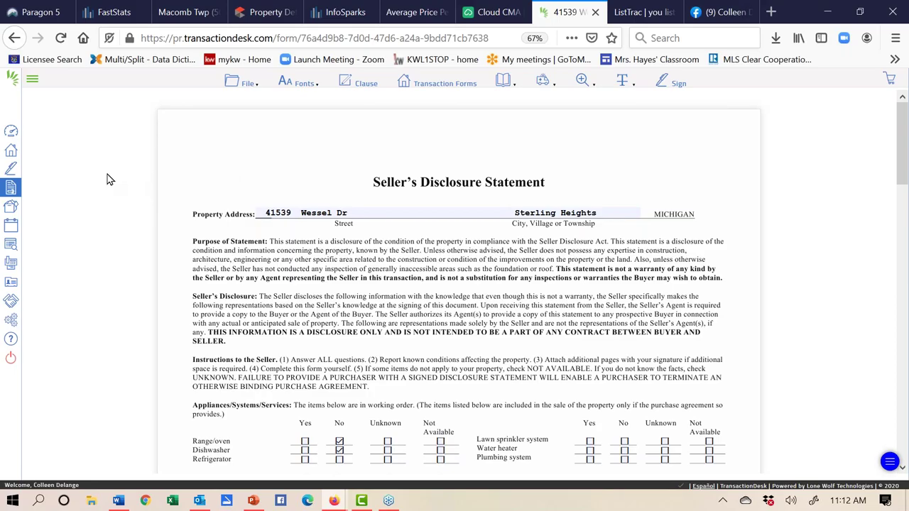
click(11, 155)
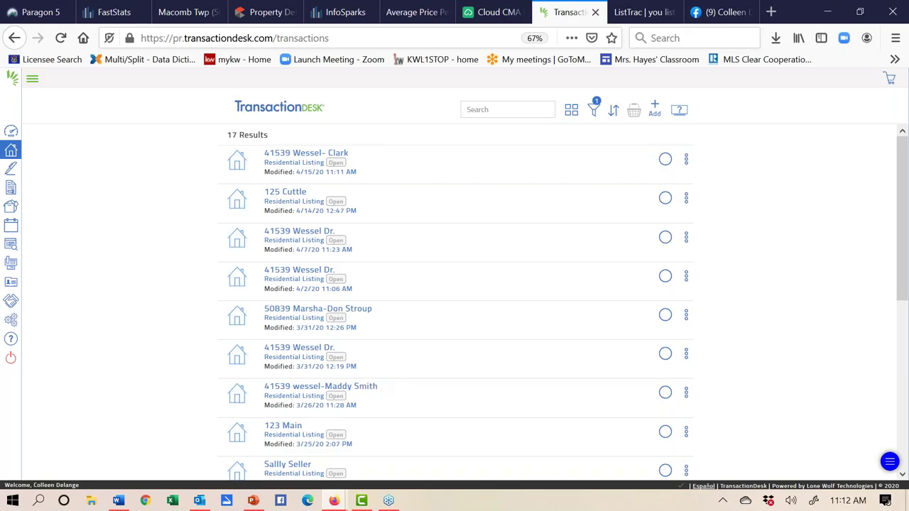
click(903, 474)
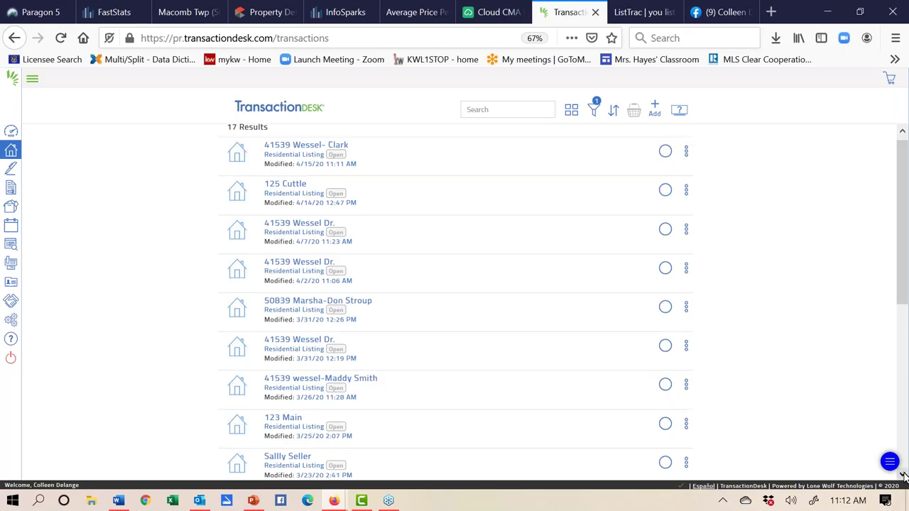
scroll(904, 476, down, 5)
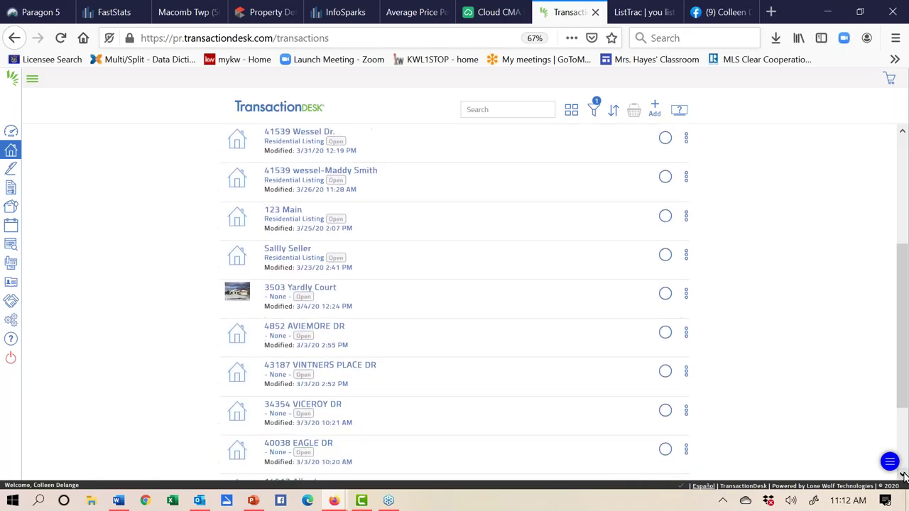
scroll(904, 475, down, 2)
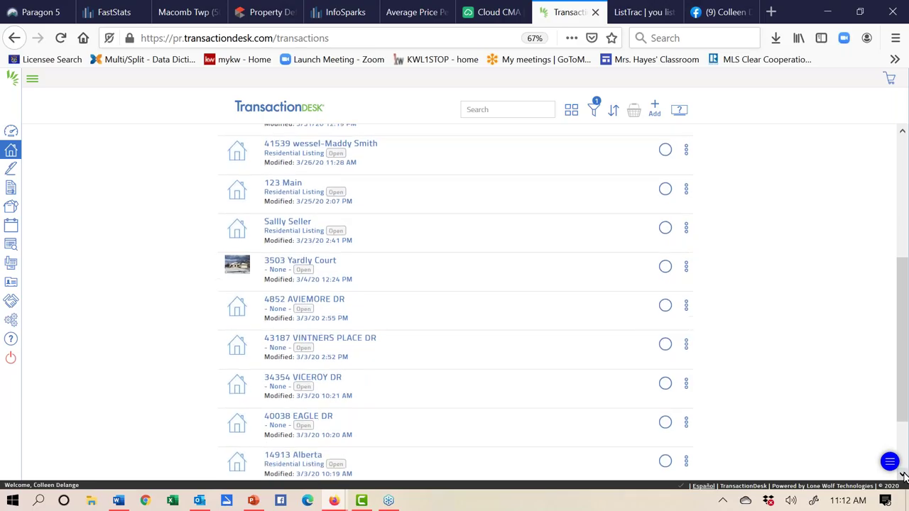
scroll(904, 476, down, 3)
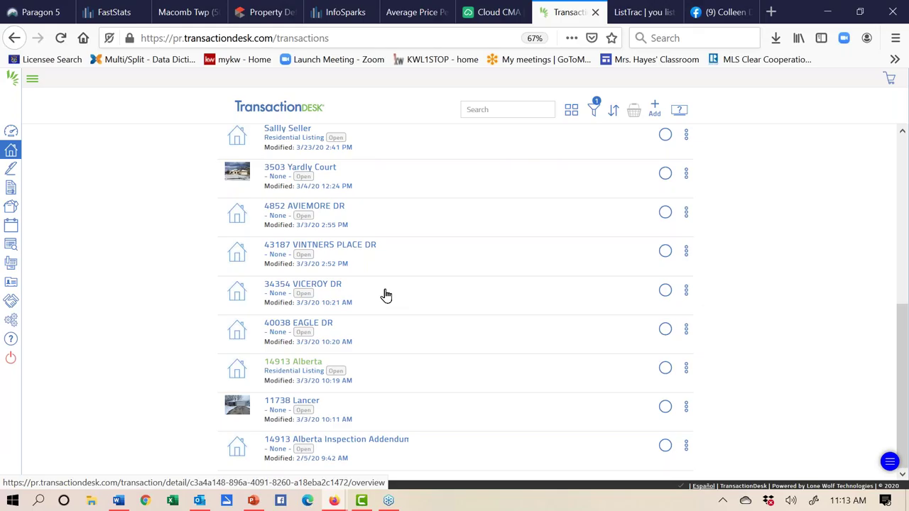
drag(903, 375, 902, 235)
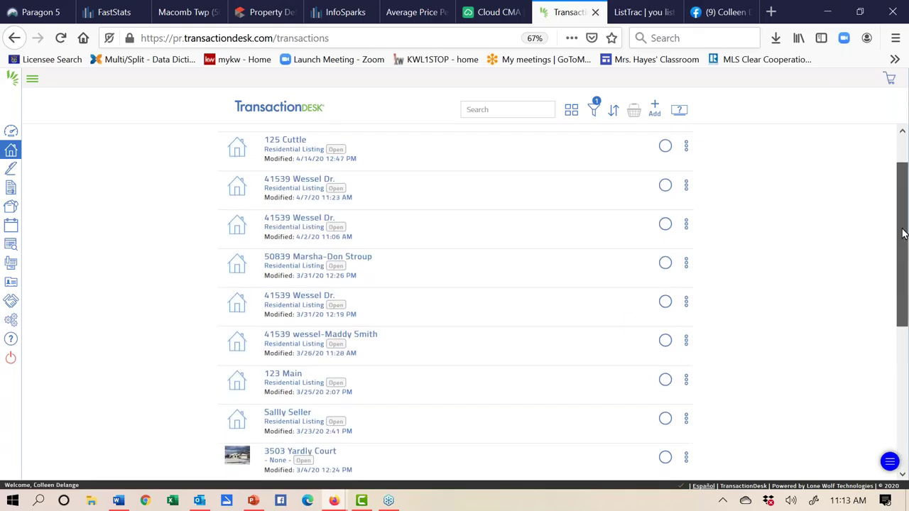
click(291, 260)
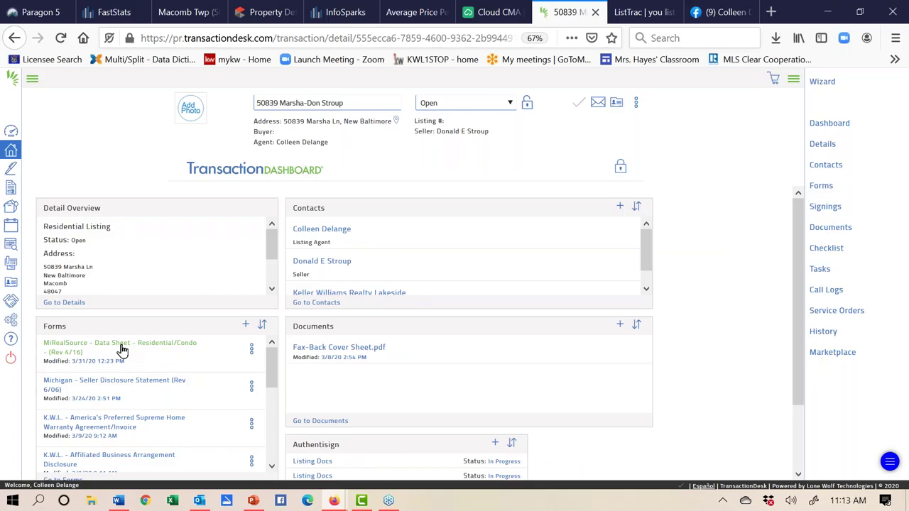
Open the MiRealSource Data Sheet, upload it as an MLS listing, then return to Paragon 5
click(122, 350)
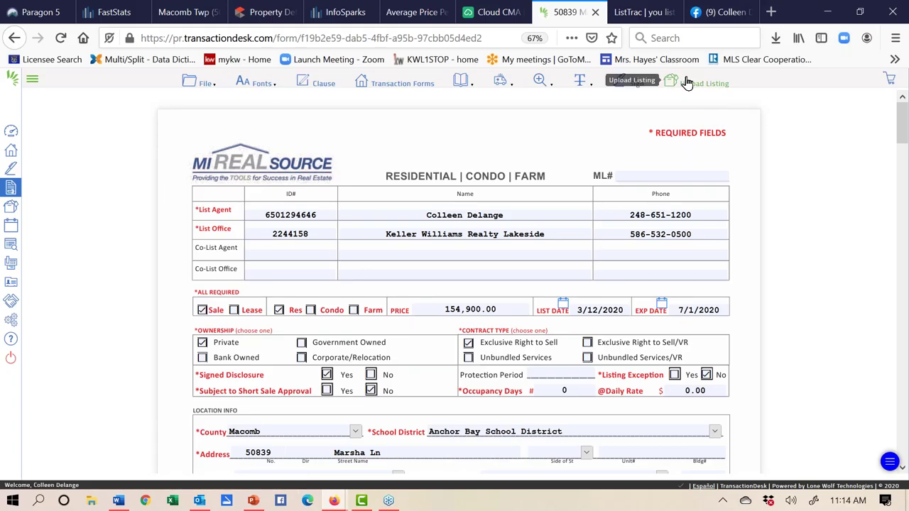
click(687, 84)
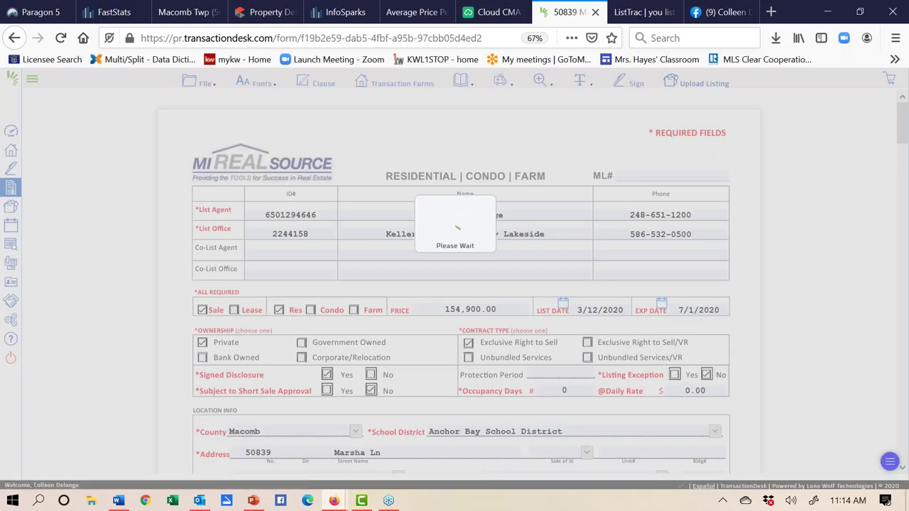
click(32, 13)
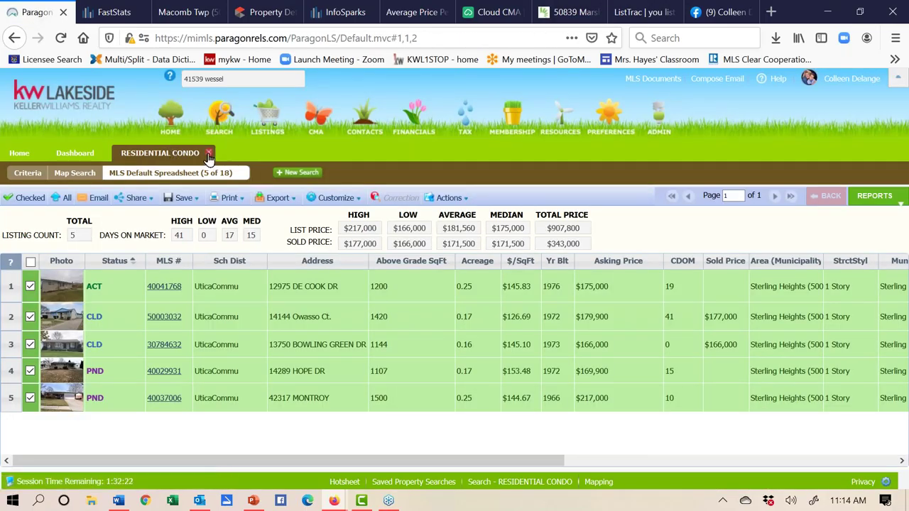
Close the Residential Condo results and search Listings > Partials filtered to My Listings
click(210, 155)
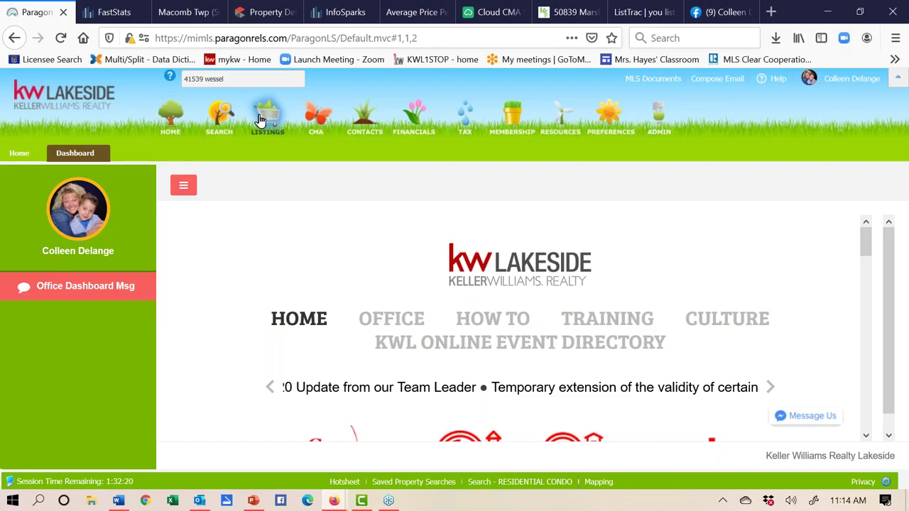
mouse_move(262, 162)
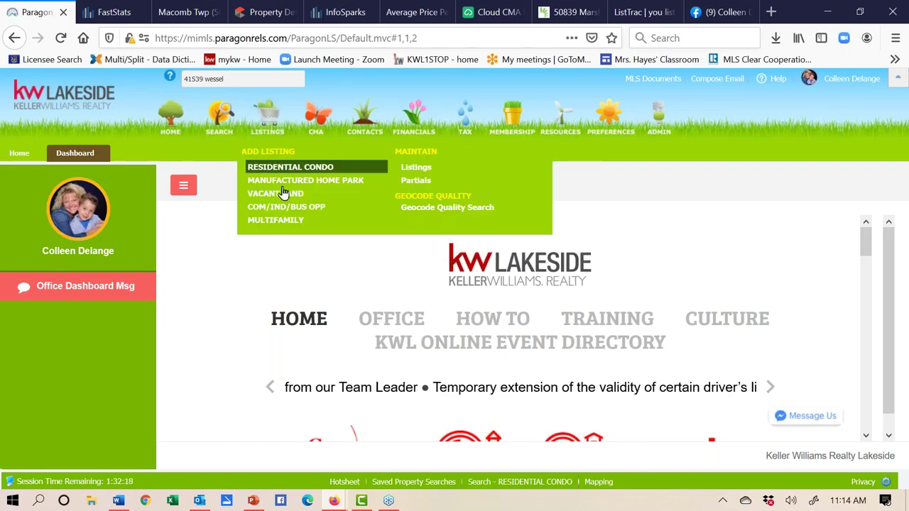
click(426, 181)
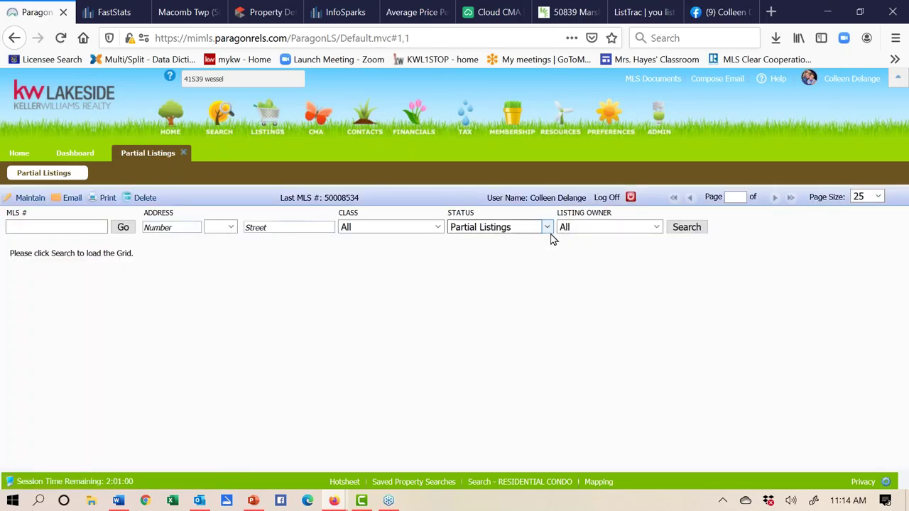
click(575, 229)
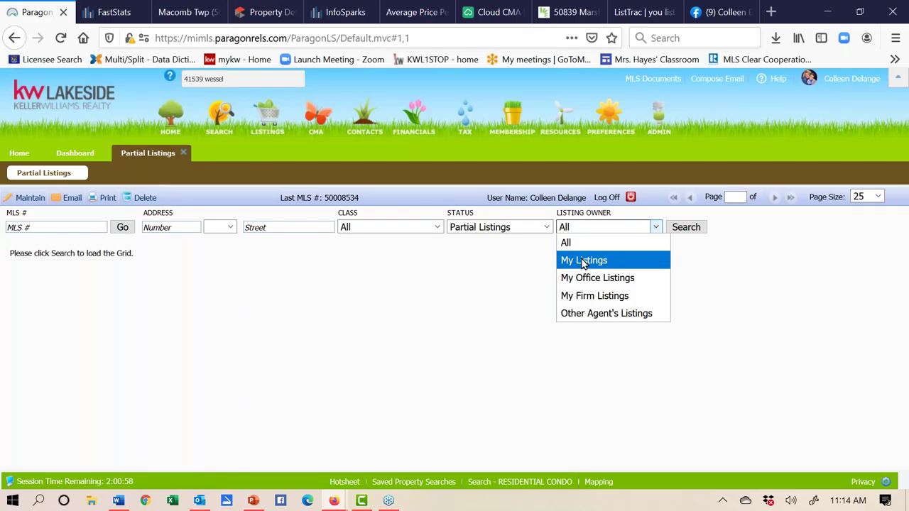
click(584, 261)
click(690, 229)
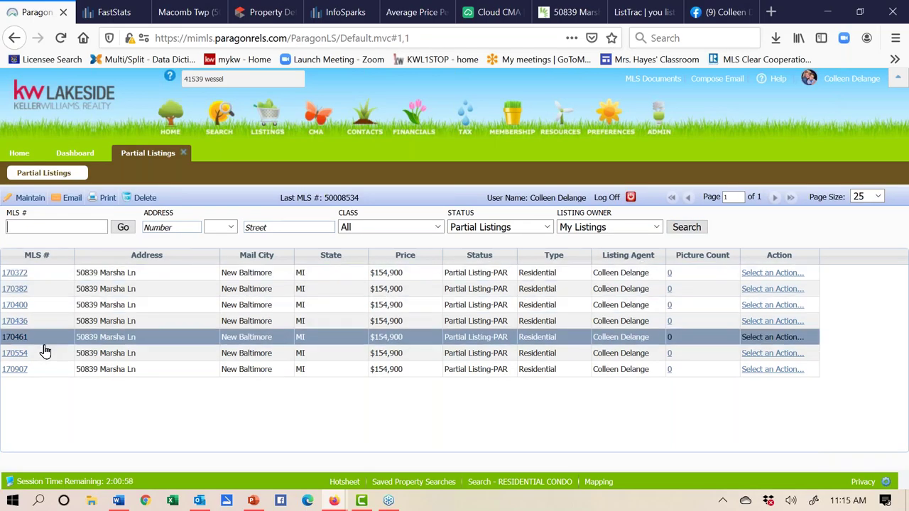
Open partial listing 170372's Maintain form, priced $154,900, and scroll down through it
click(17, 274)
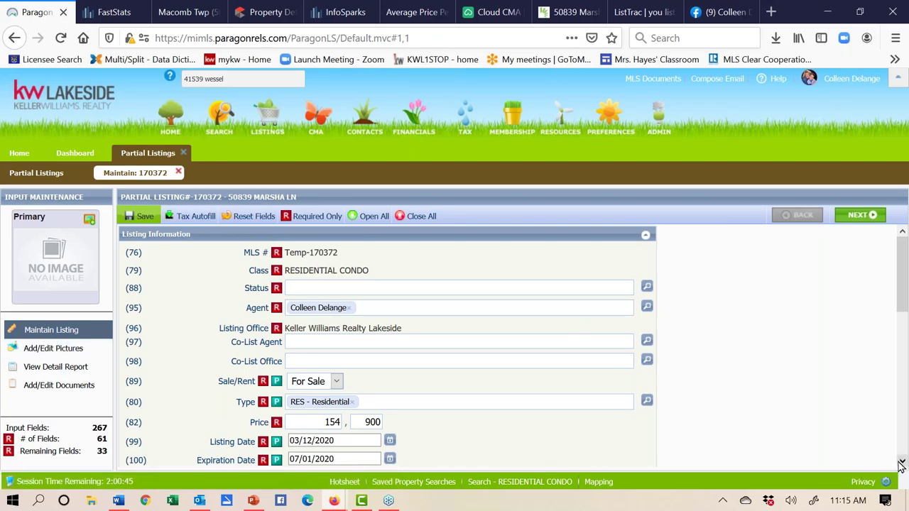
drag(901, 465, 901, 465)
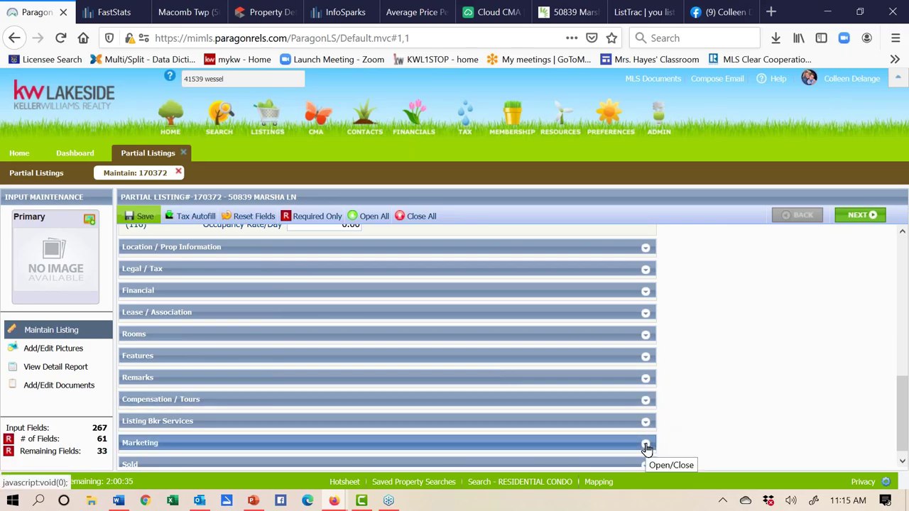
Expand Compensation / Tours to reach the Virtual Tour and Video Tour fields
click(646, 403)
drag(902, 350, 902, 430)
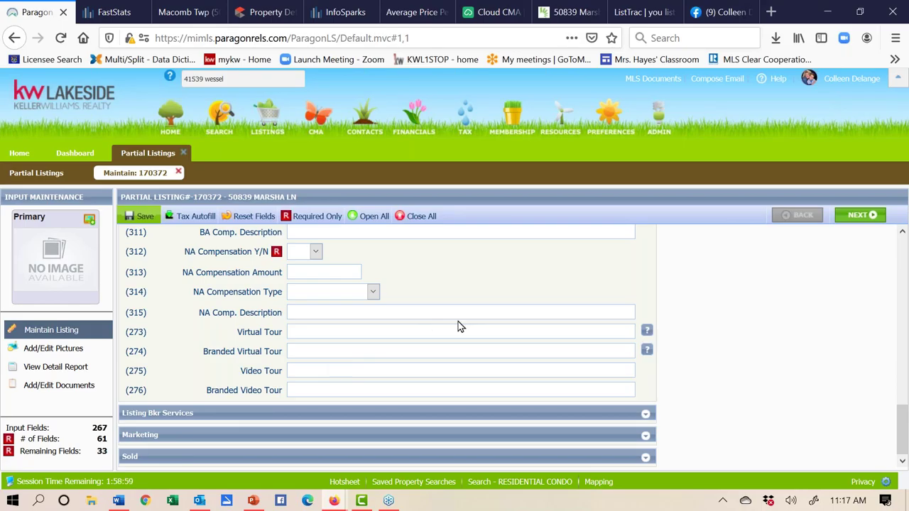
click(205, 79)
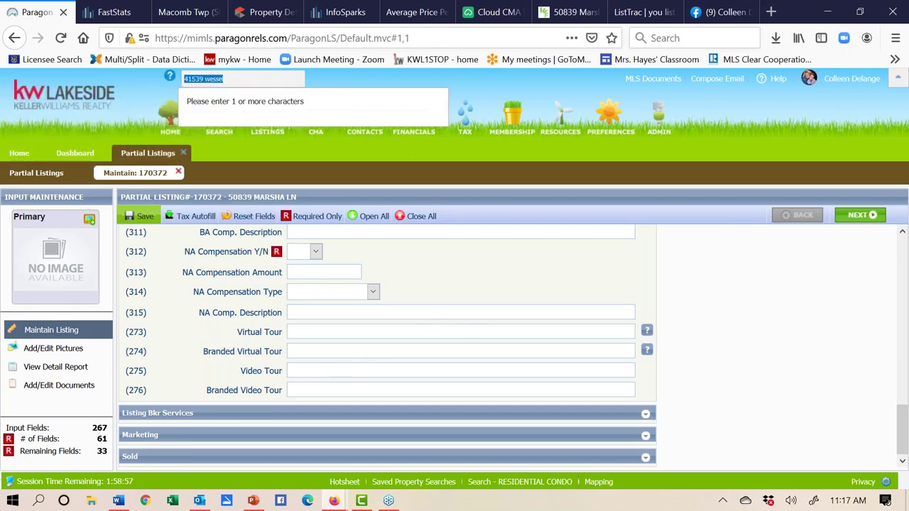
key(Return)
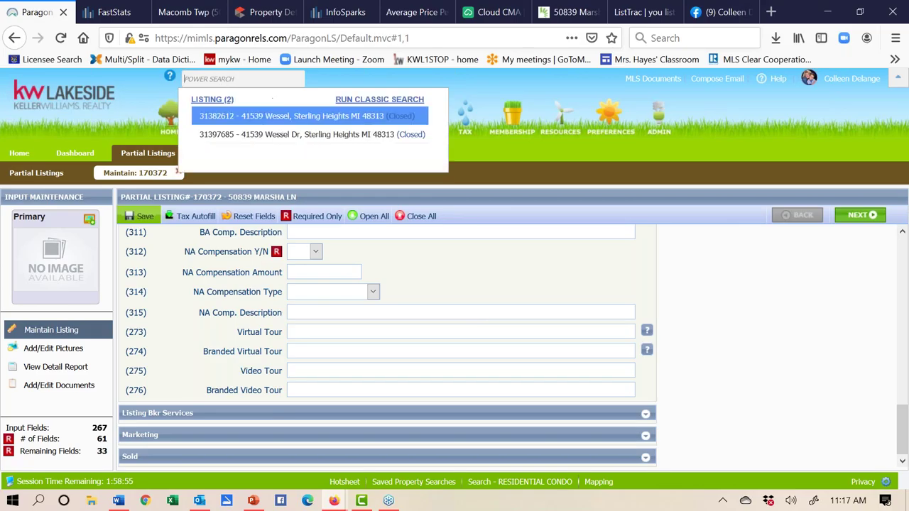
click(150, 140)
click(181, 153)
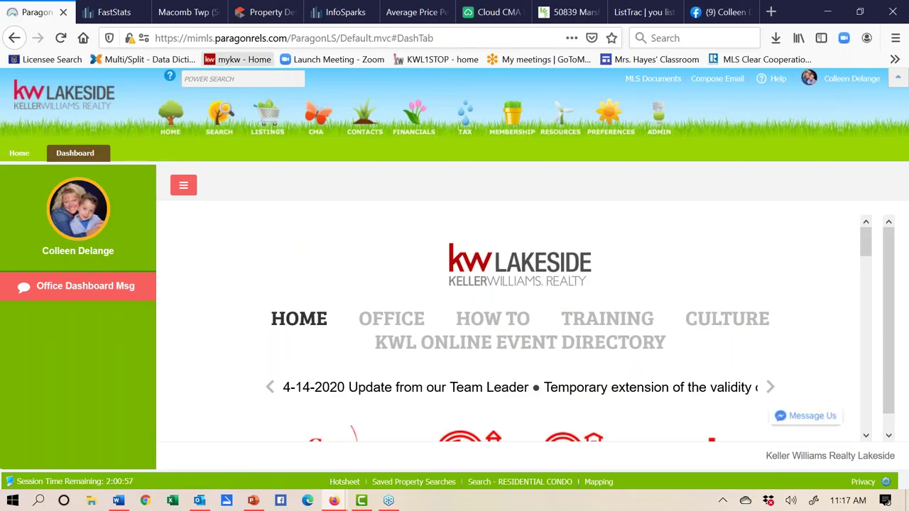
click(257, 78)
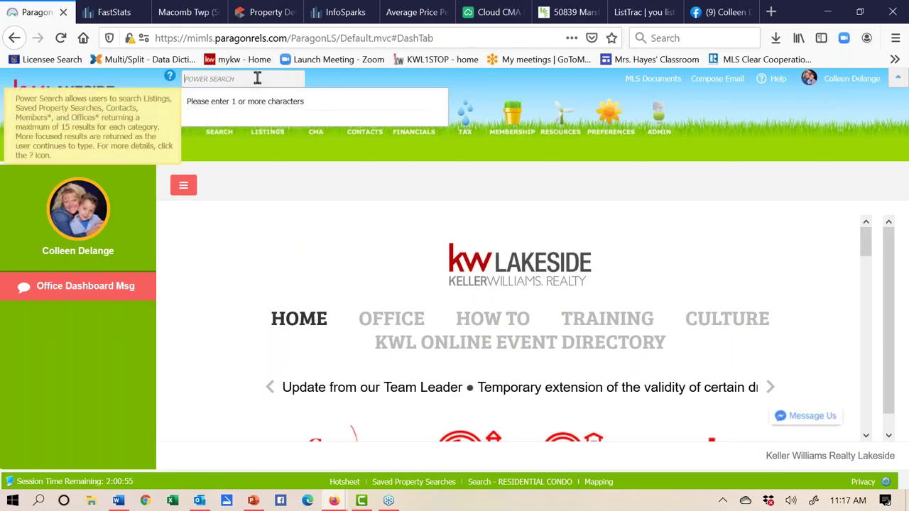
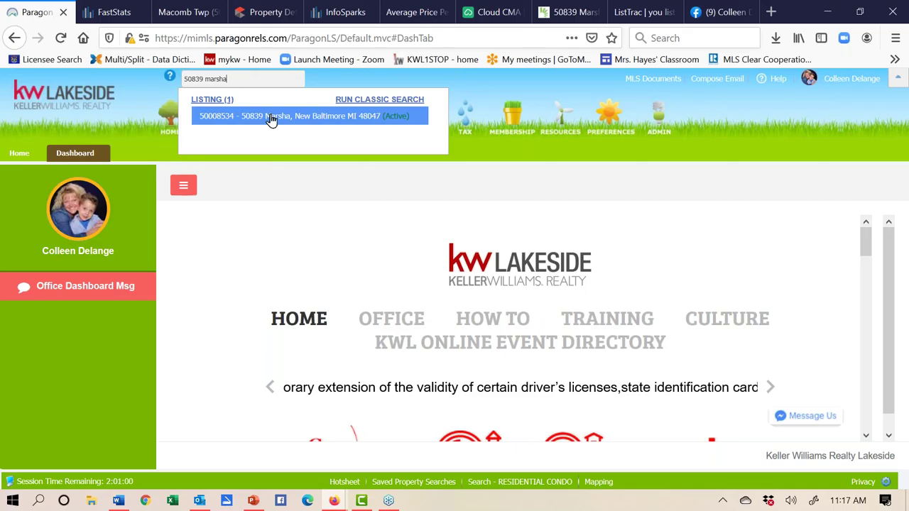
click(270, 118)
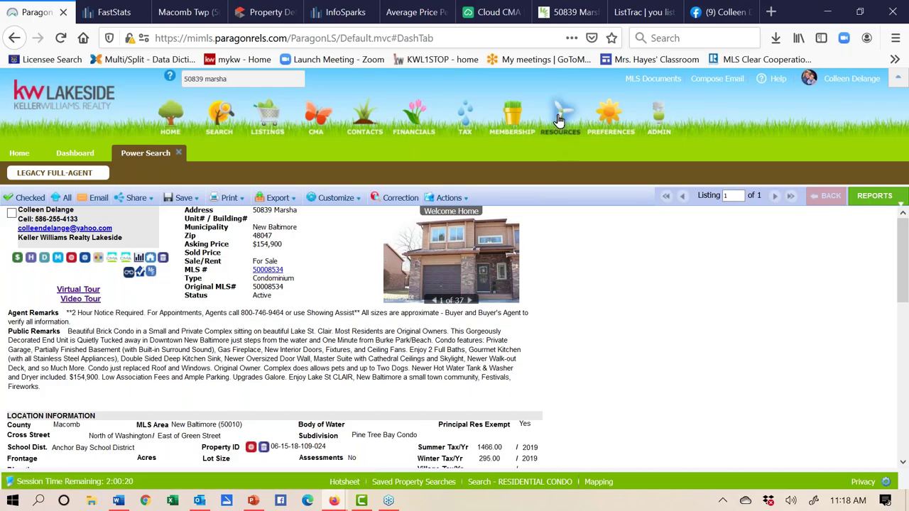
mouse_move(559, 119)
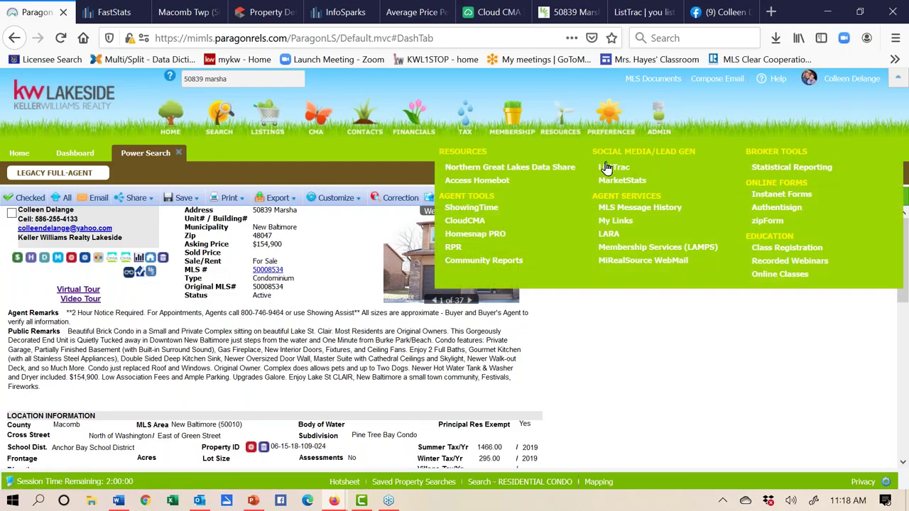
Launch ListTrac from Social Media / Lead Gen and show its My Listings page
click(613, 169)
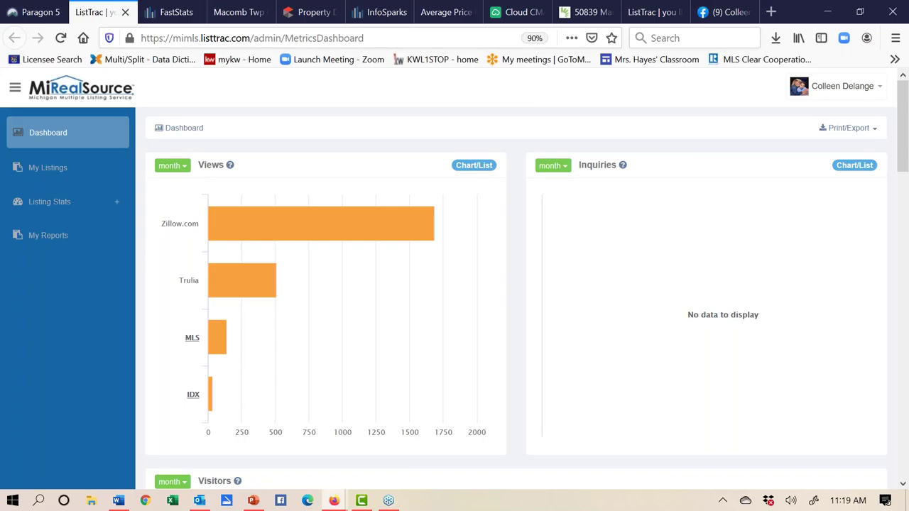
click(63, 167)
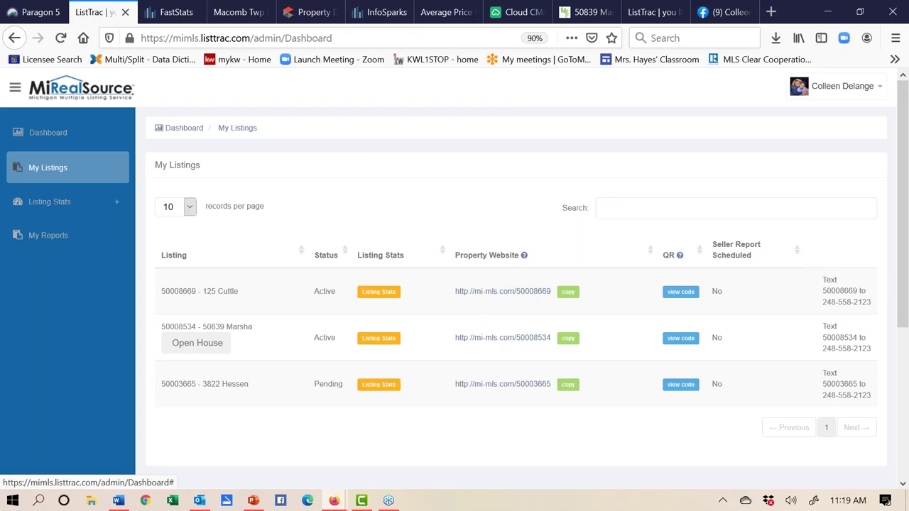
click(507, 340)
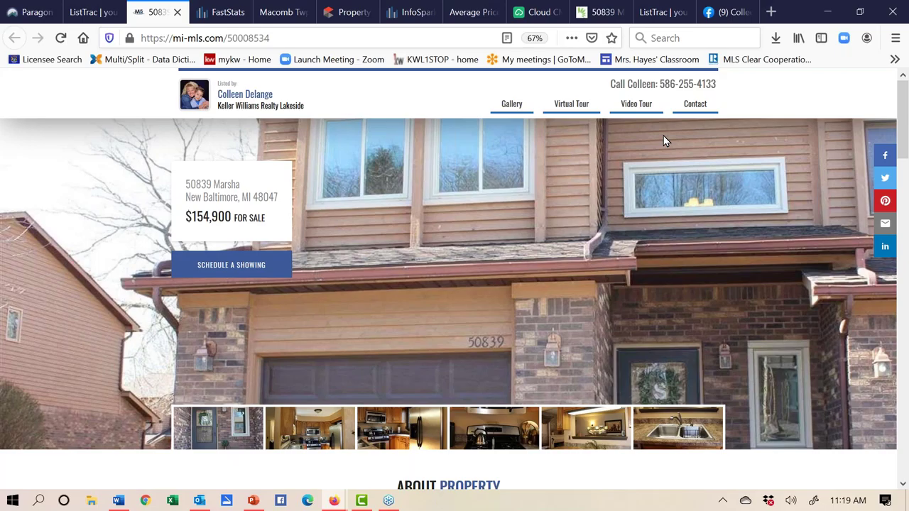
click(576, 108)
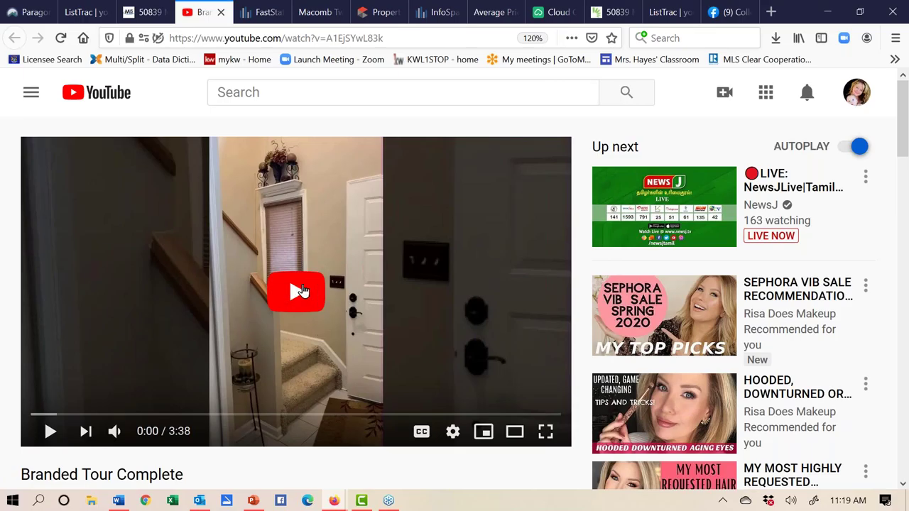
Play the Branded Tour Complete video from about 0:30, then close the YouTube tab
click(302, 290)
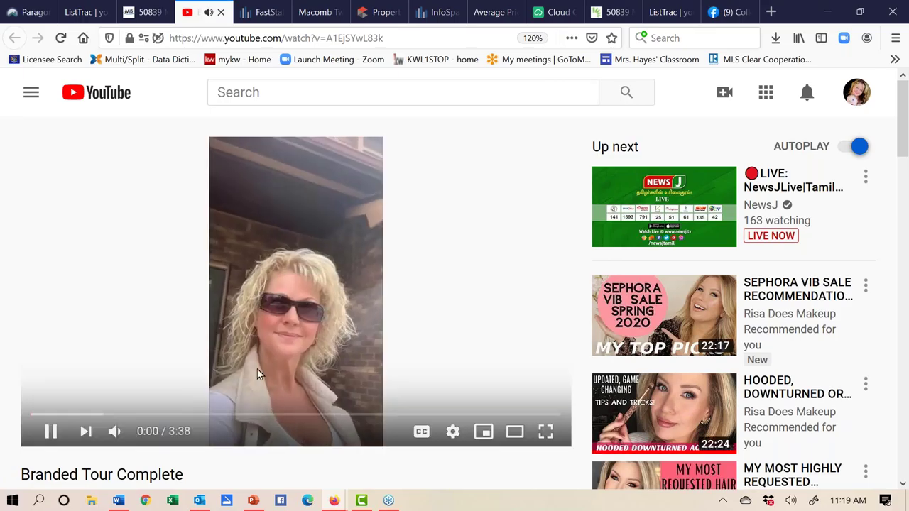
click(53, 438)
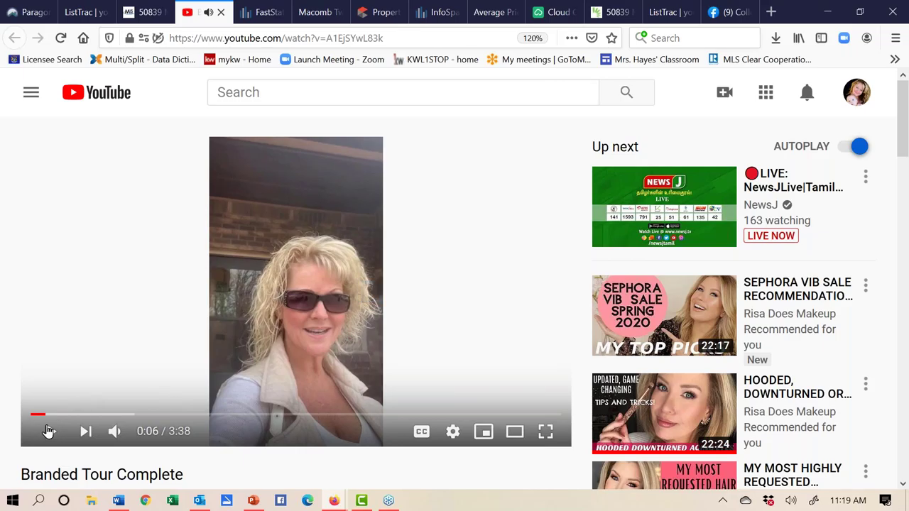
drag(39, 415, 107, 413)
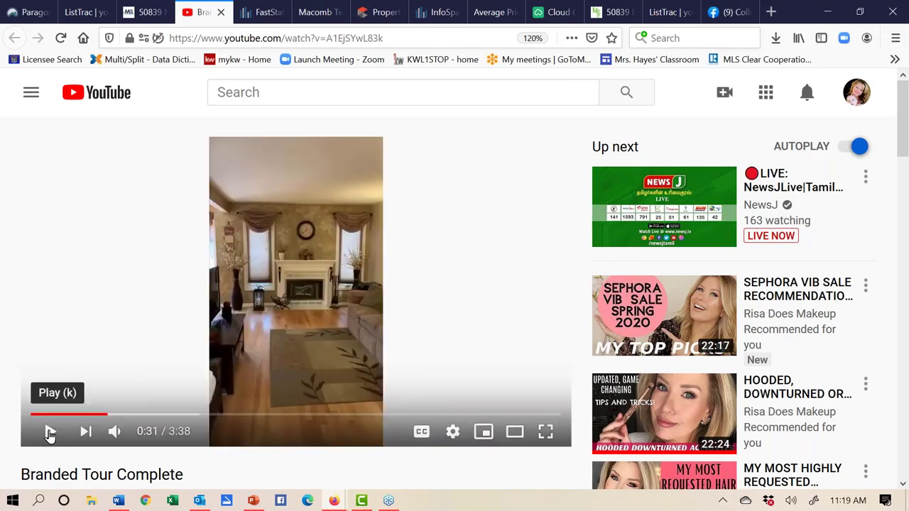
click(50, 435)
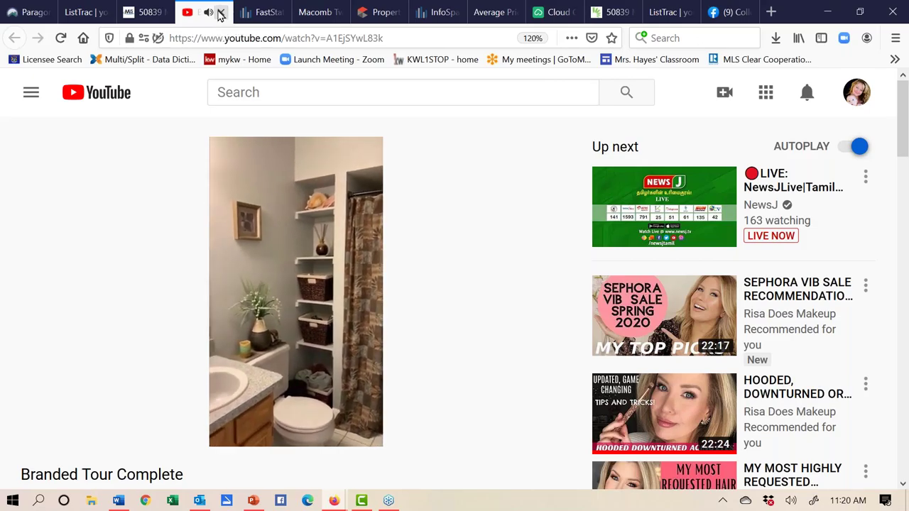
click(220, 13)
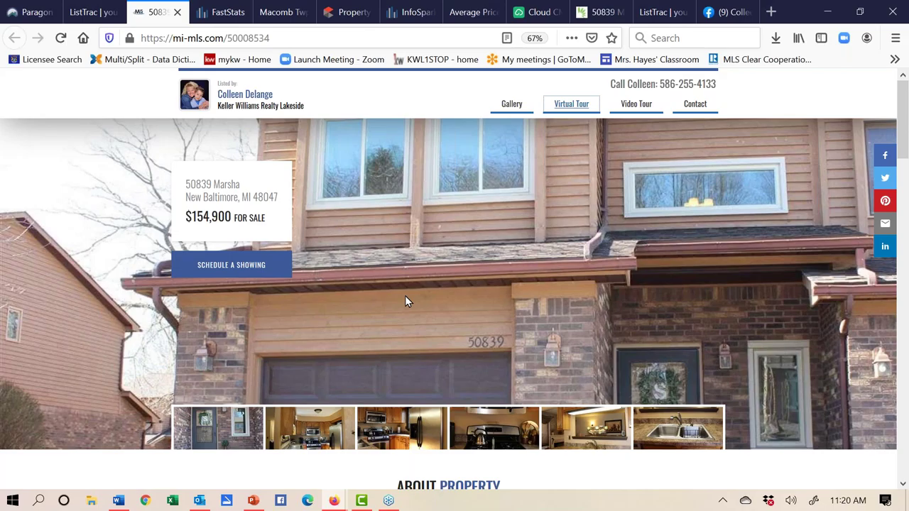
scroll(500, 318, down, 3)
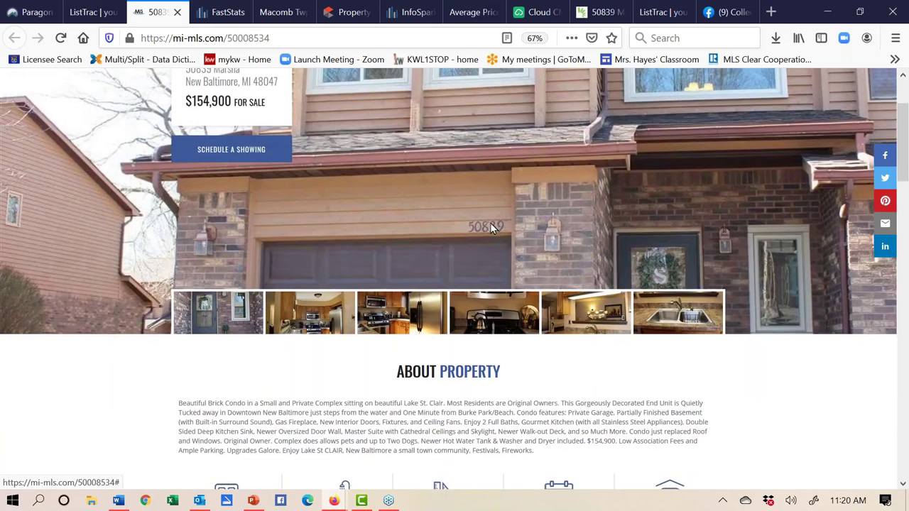
scroll(490, 222, up, 3)
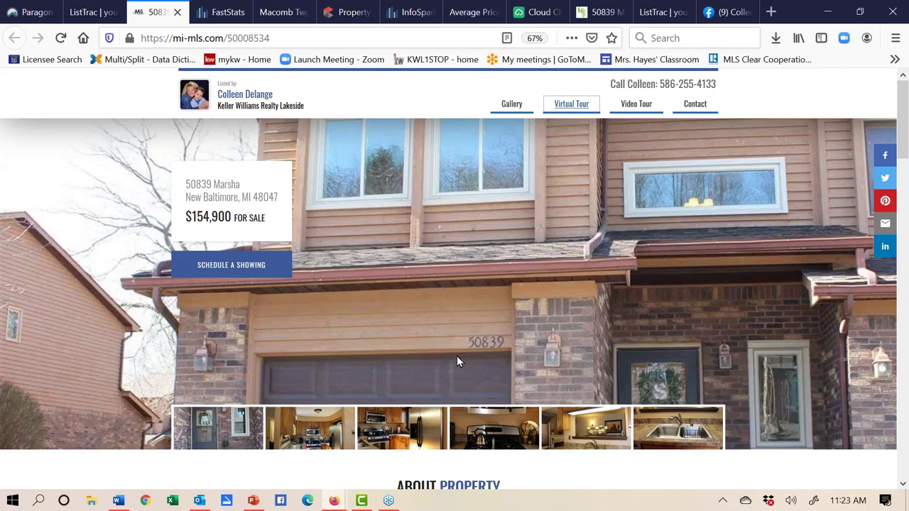
click(902, 486)
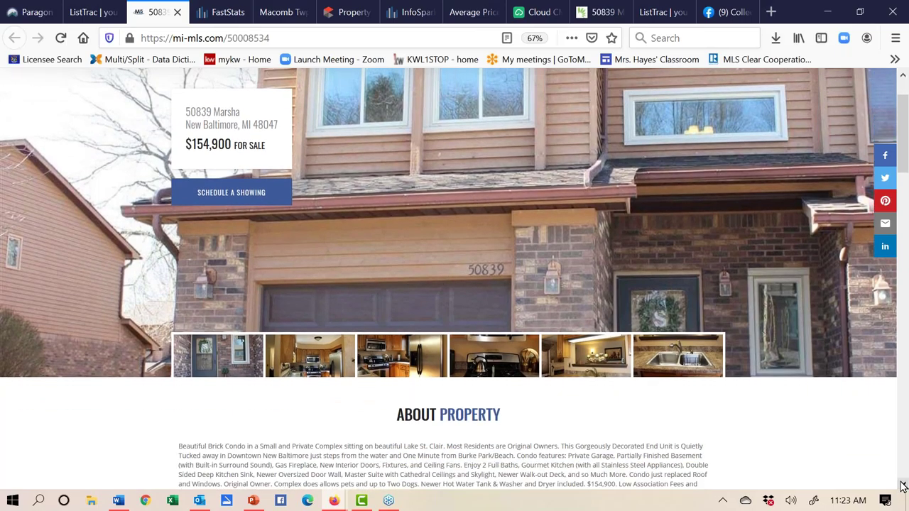
click(903, 485)
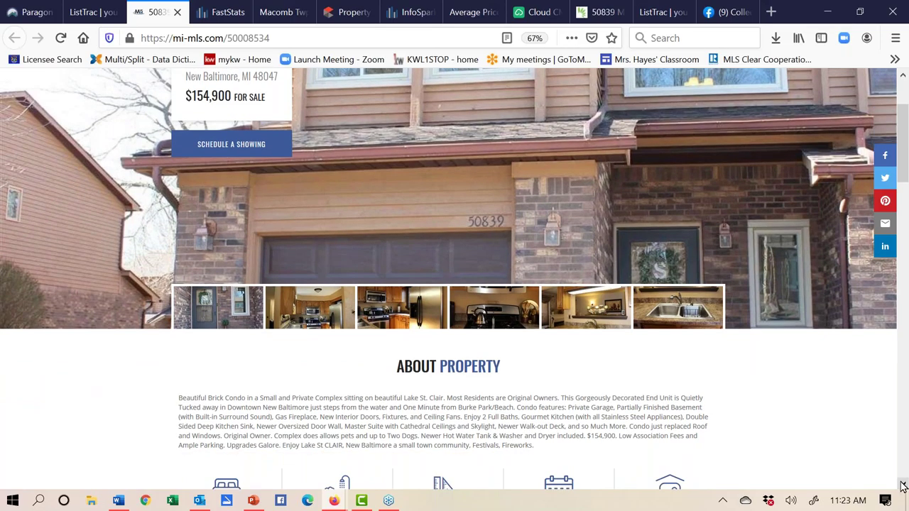
click(903, 80)
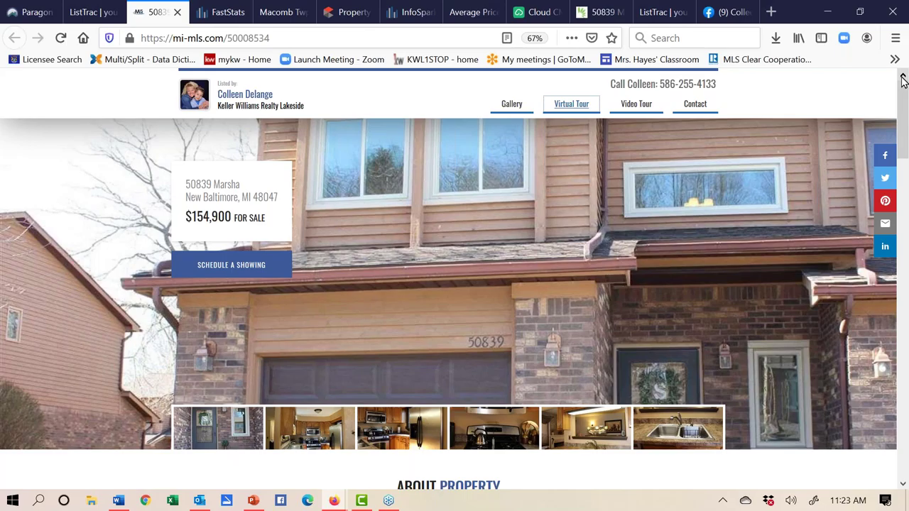
click(771, 12)
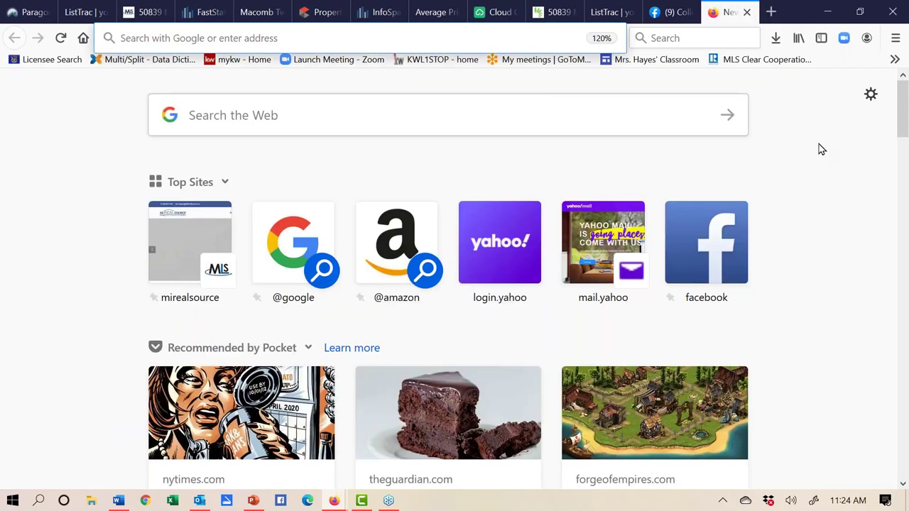
Load youtube.com in the new tab via the 'tube' address-bar suggestion
click(302, 29)
text(tube)
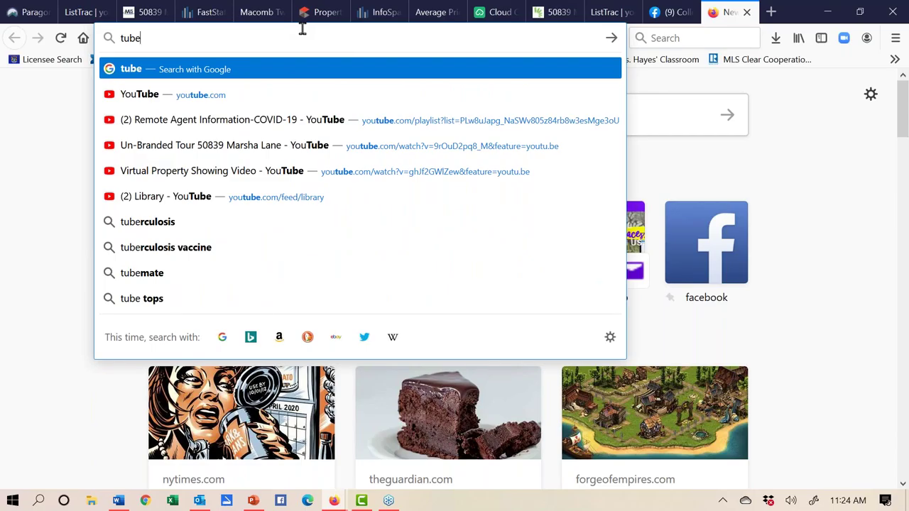
click(275, 100)
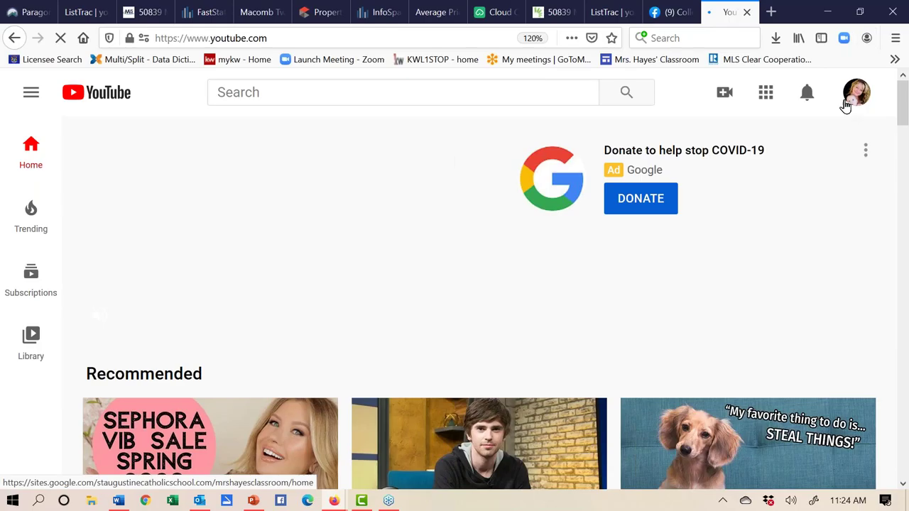
Start a video upload from YouTube's Create menu and bring up the file picker
click(725, 98)
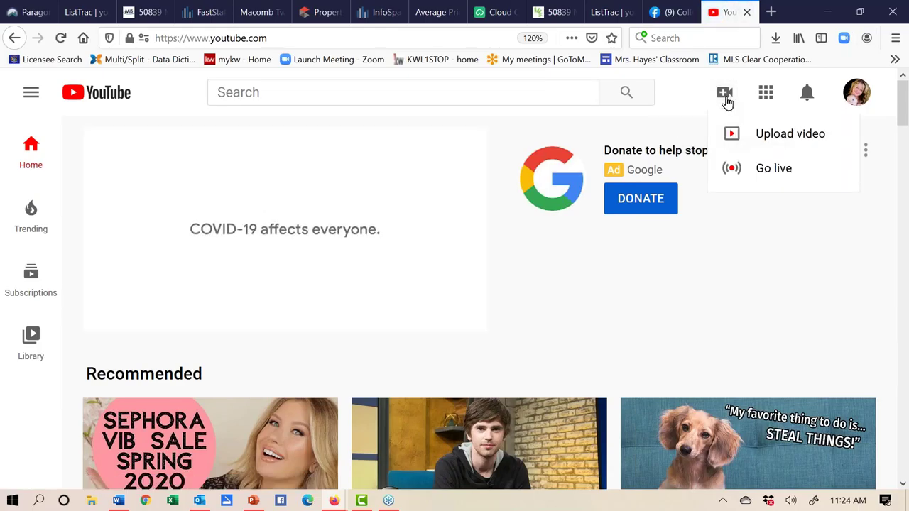
click(743, 144)
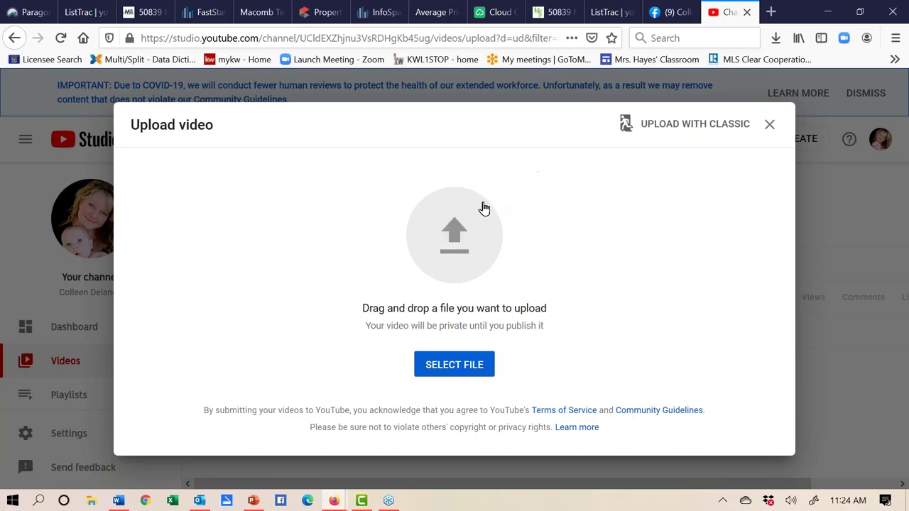
click(462, 237)
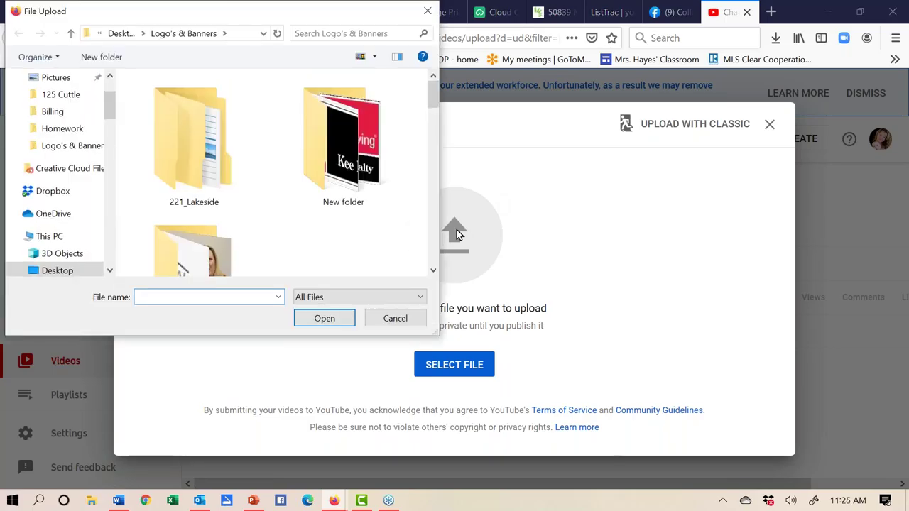
Upload Joes Momma 1 from the Desktop's Joes Momma folder to YouTube Studio
click(110, 75)
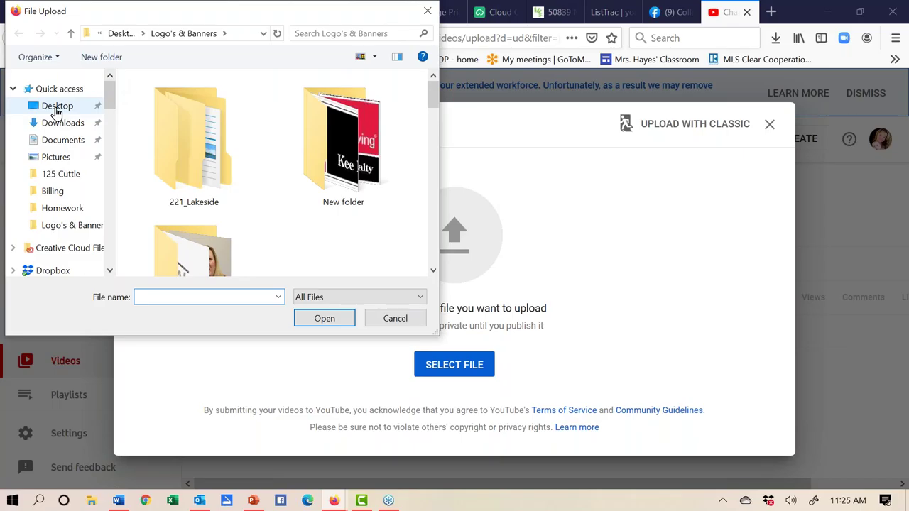
click(32, 108)
drag(432, 108, 432, 120)
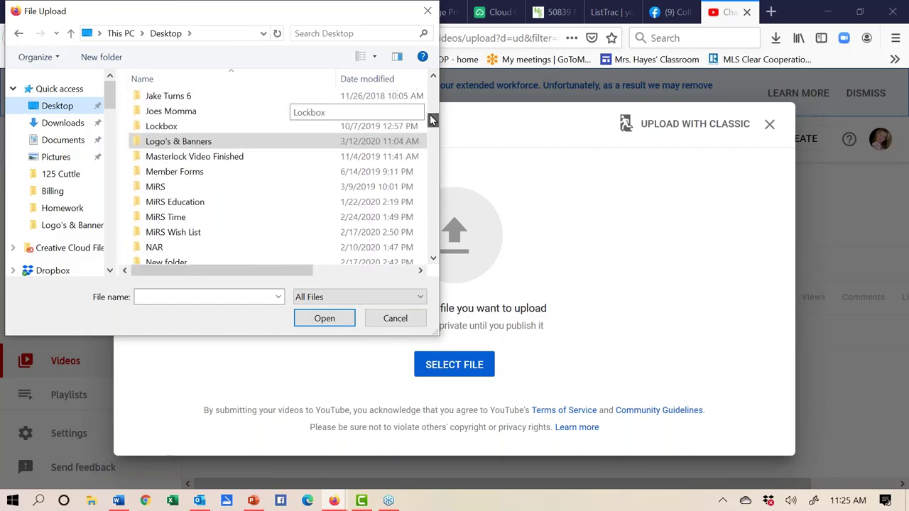
click(179, 116)
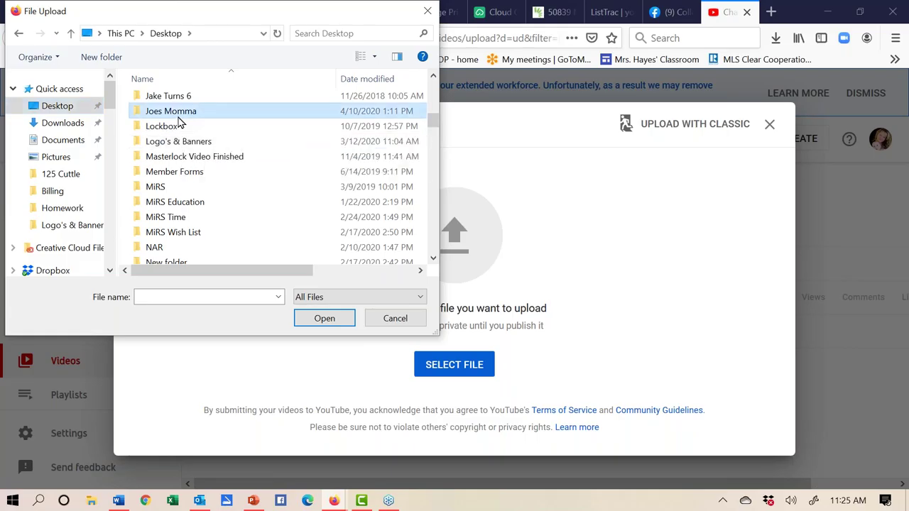
double_click(178, 118)
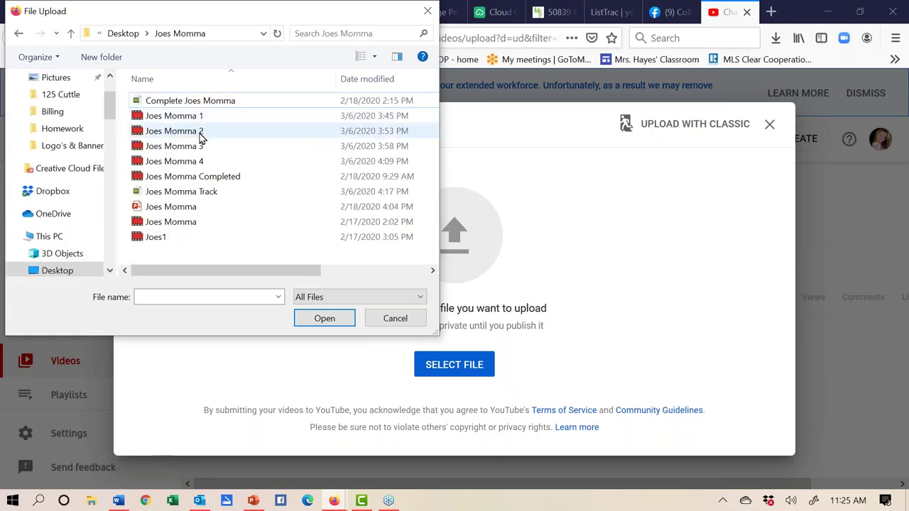
click(159, 122)
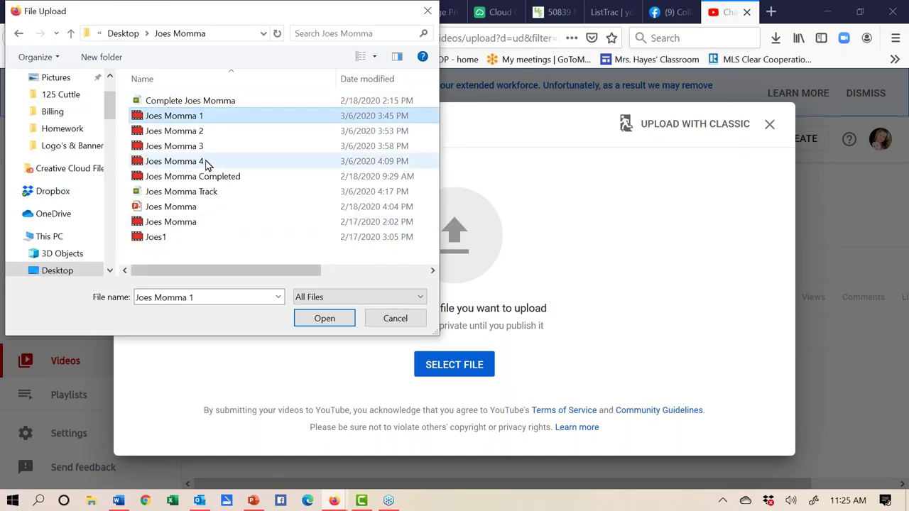
double_click(195, 117)
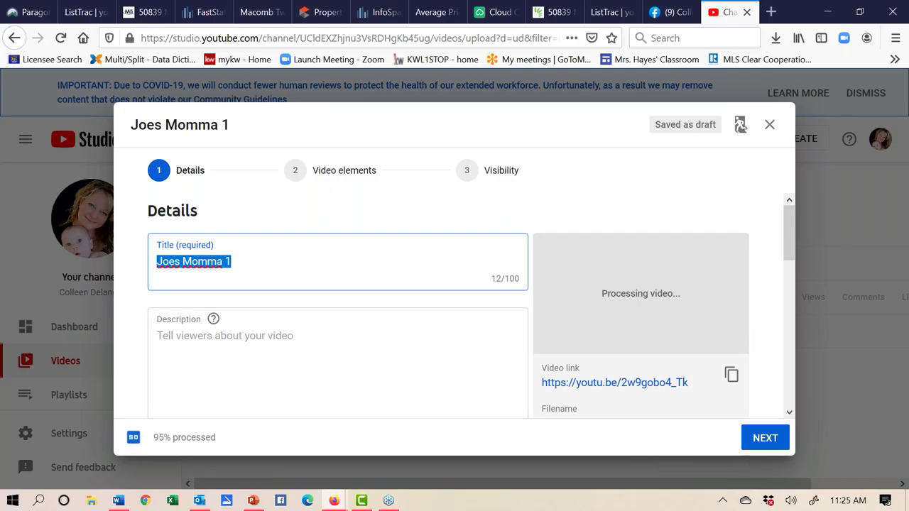
Save and close the Joes Momma 1 draft, then switch back to the Paragon listing
click(772, 128)
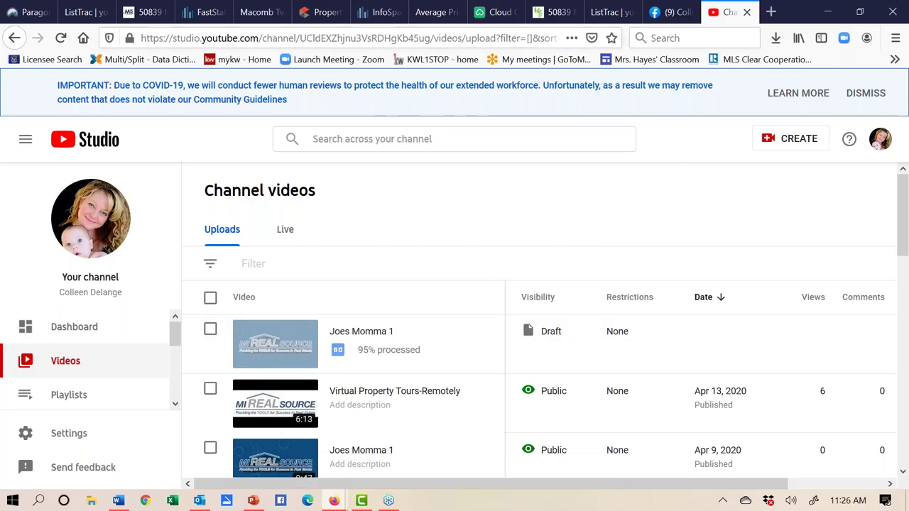
click(36, 12)
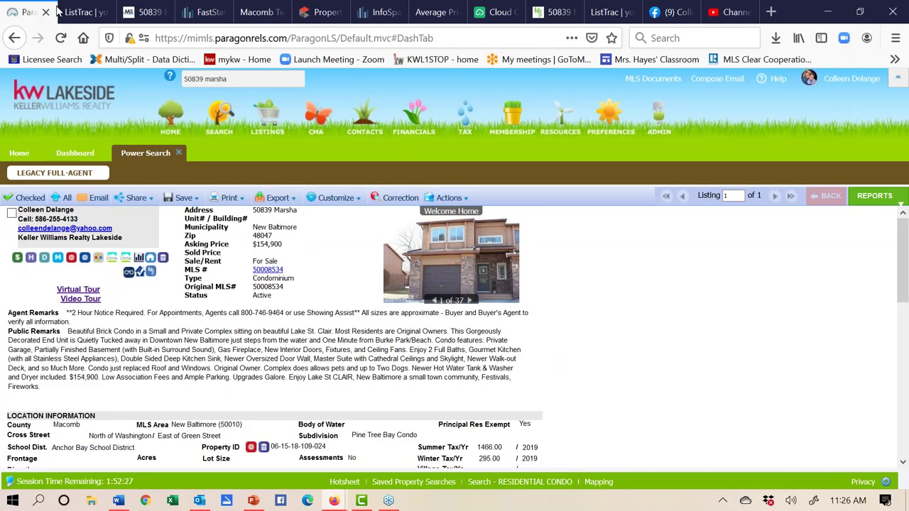
click(454, 198)
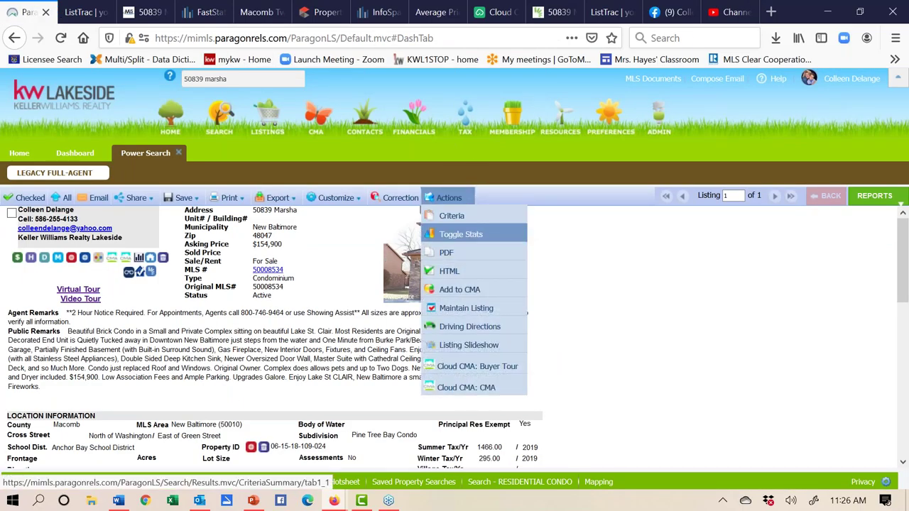
click(476, 311)
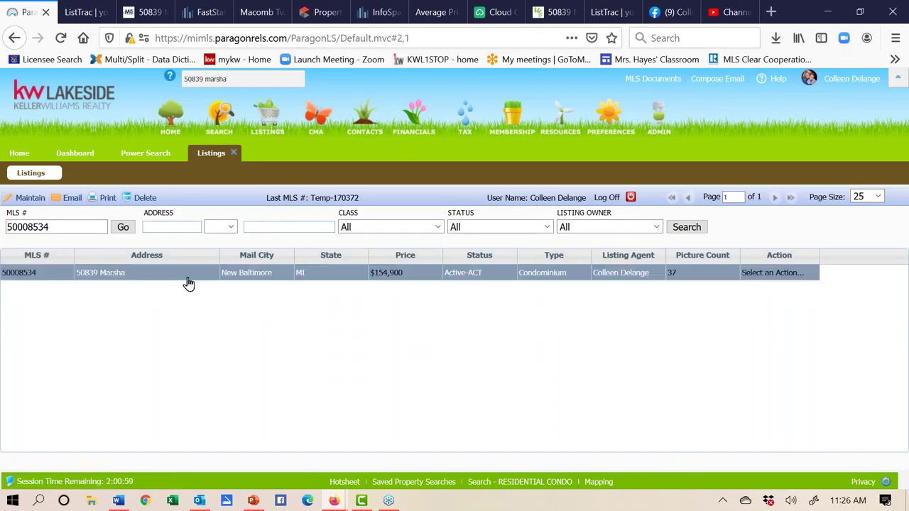
click(20, 275)
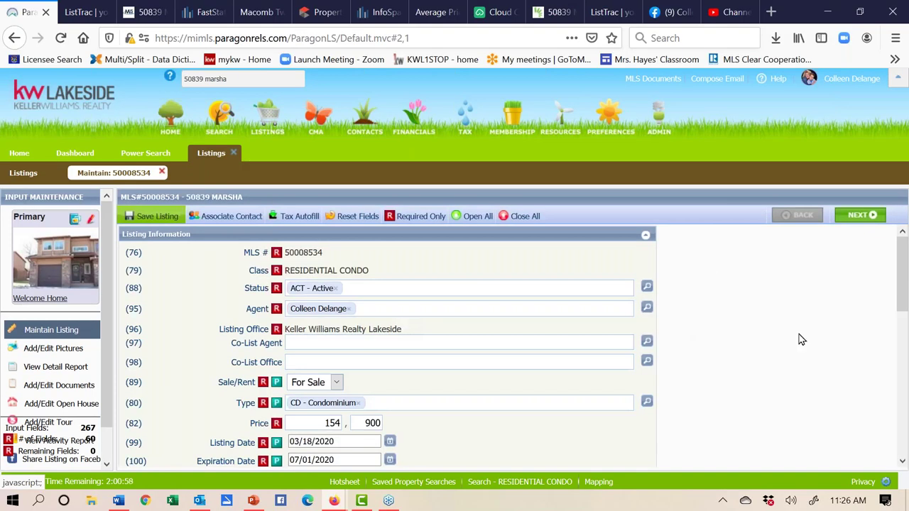
scroll(904, 461, down, 10)
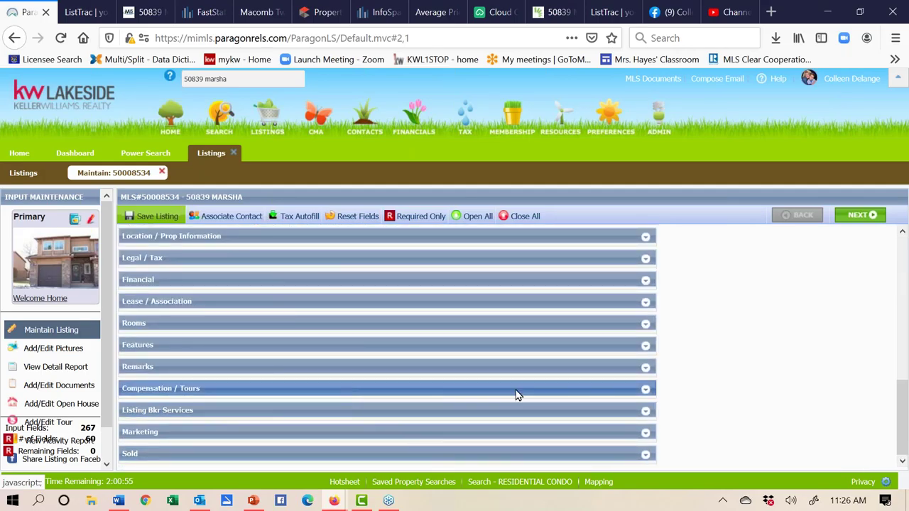
click(645, 392)
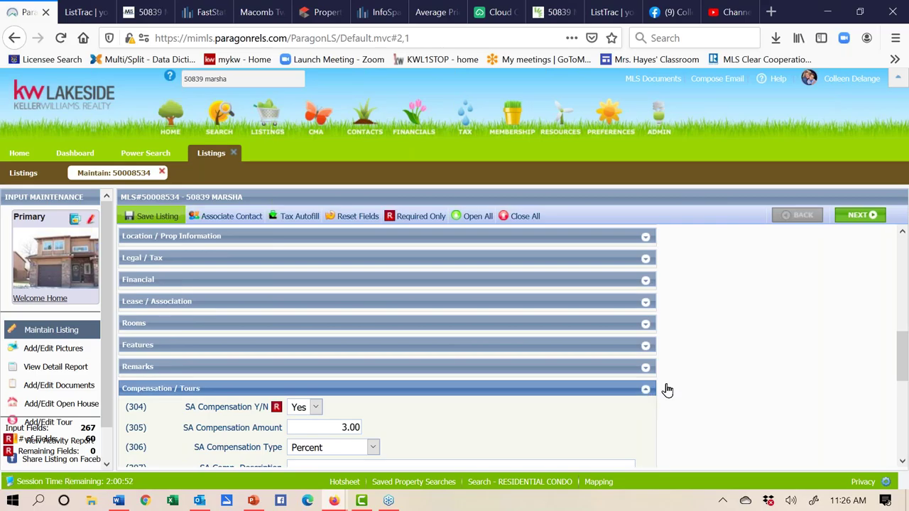
scroll(902, 359, down, 5)
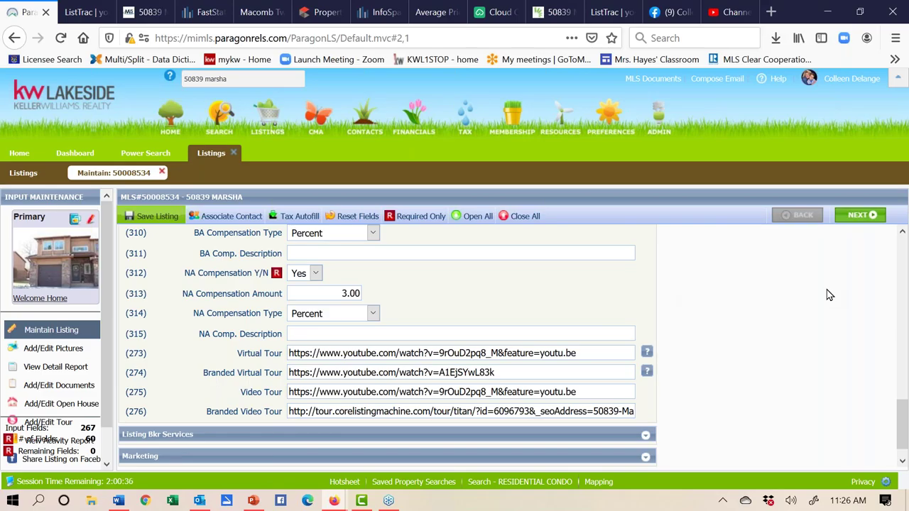
click(549, 24)
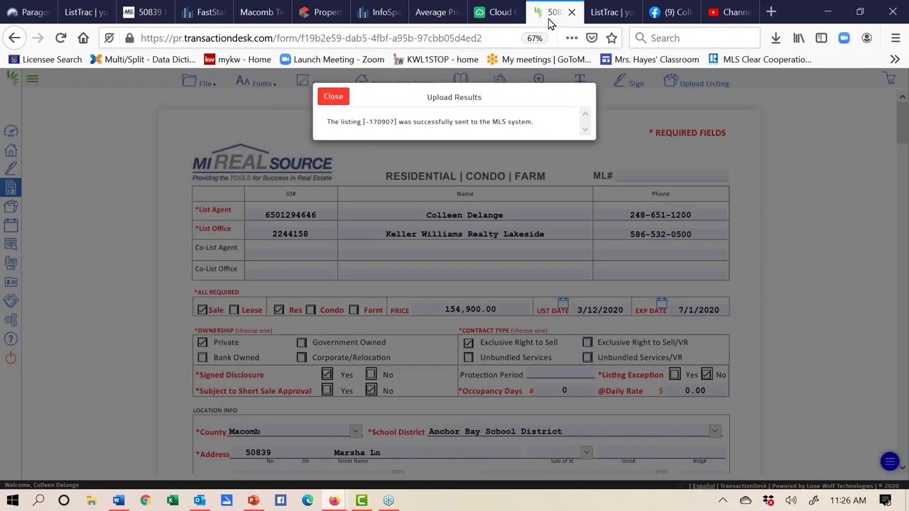
Close the Upload Results confirmation and open the Instanet Forms library
click(334, 97)
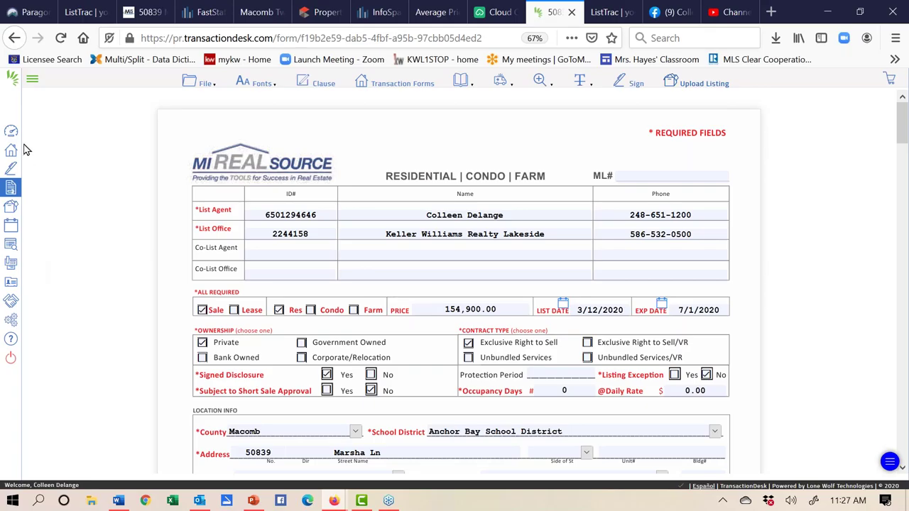
click(10, 189)
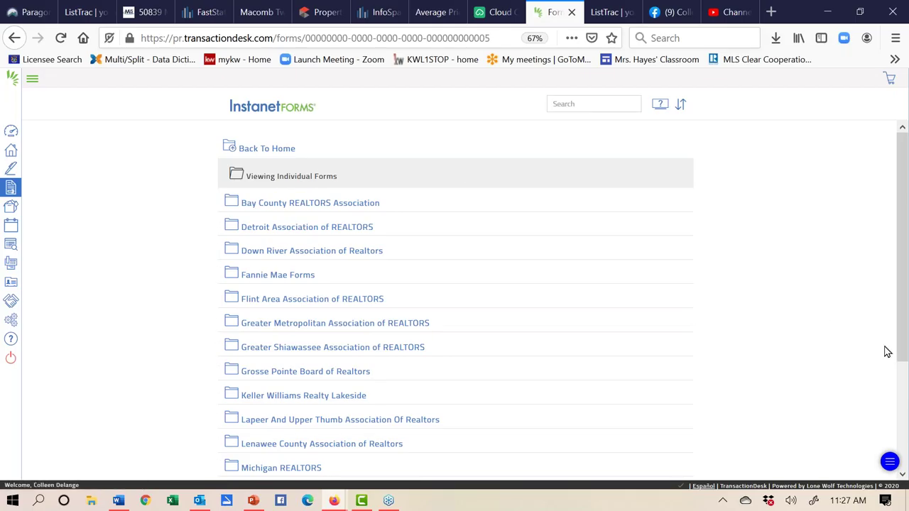
Open the joint ownership copyright agreement from PHOTO COPYRIGHT FORMS, then view the ListTrac dashboard
scroll(900, 349, down, 2)
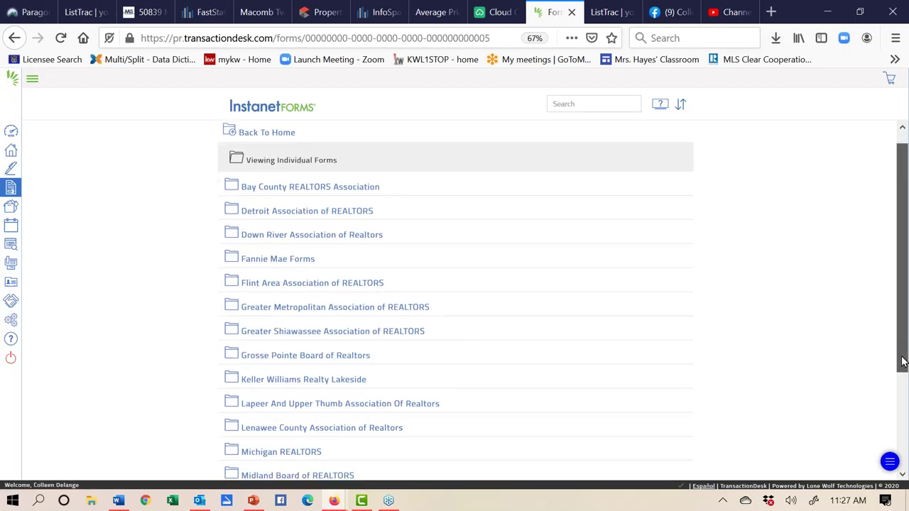
scroll(900, 349, down, 3)
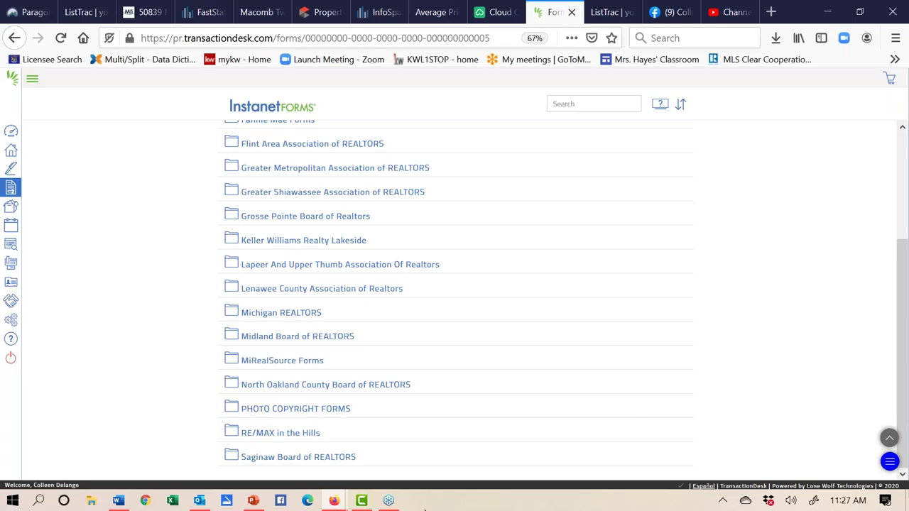
click(290, 416)
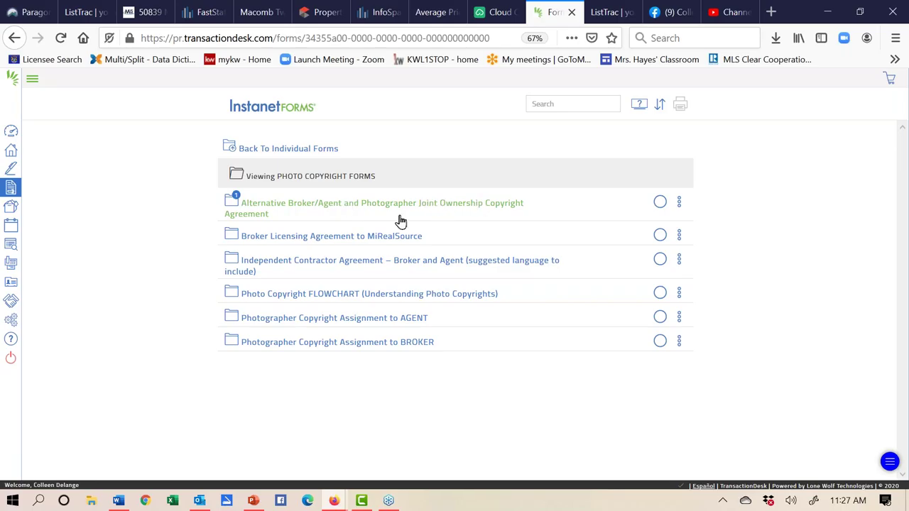
click(334, 211)
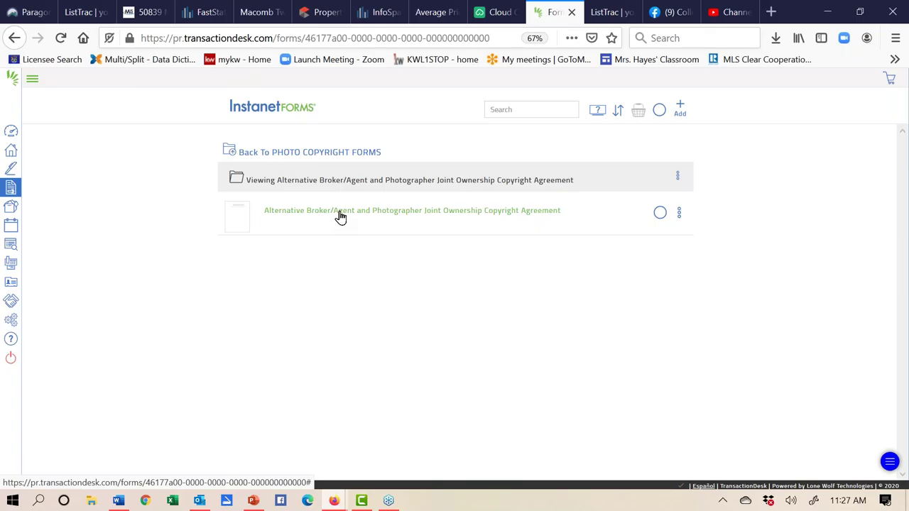
click(340, 213)
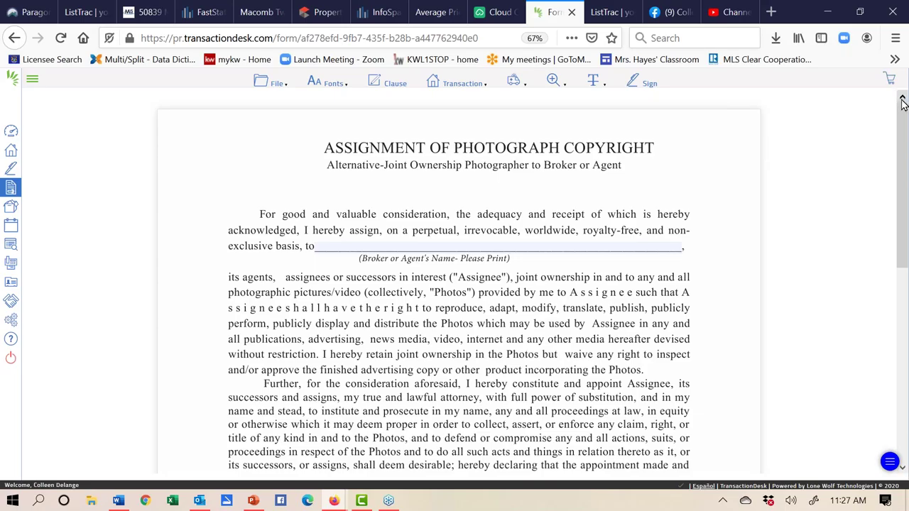
drag(902, 108, 896, 93)
click(600, 13)
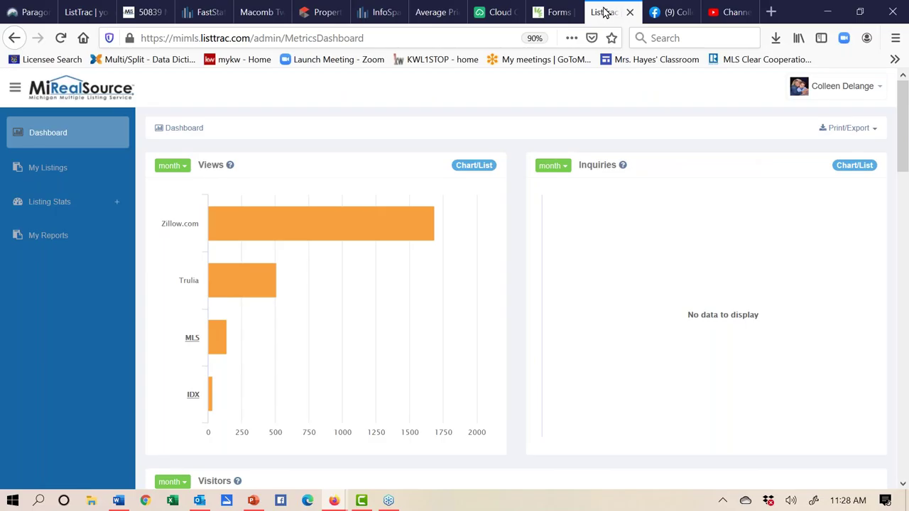
Close the duplicate ListTrac, average price chart and InfoSparks tabs
click(630, 13)
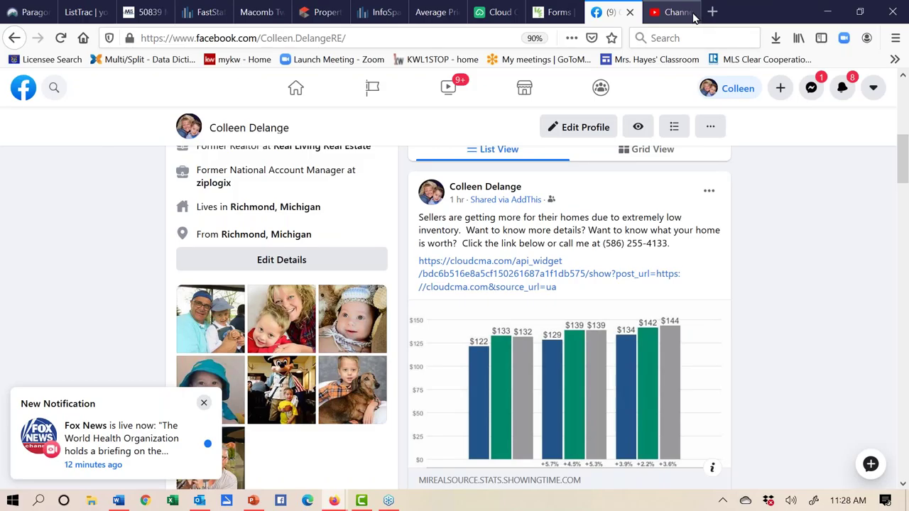
click(439, 15)
click(455, 14)
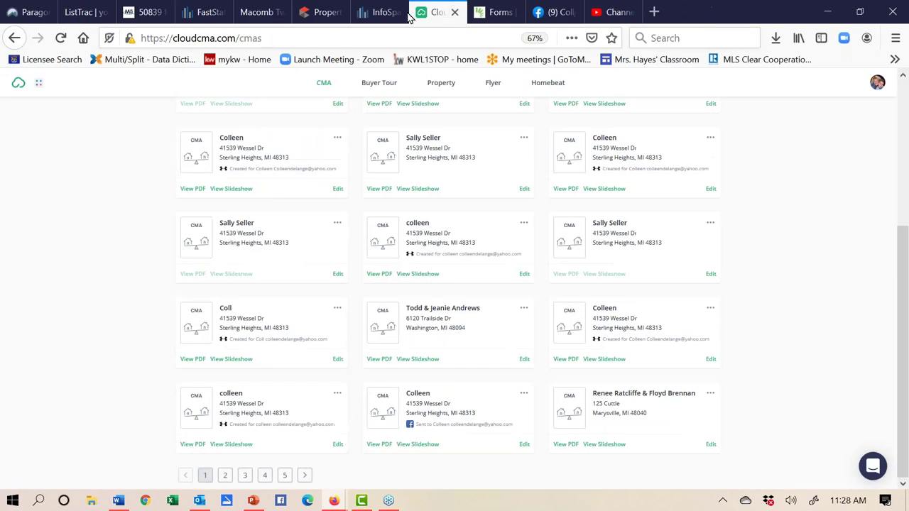
click(392, 15)
click(400, 15)
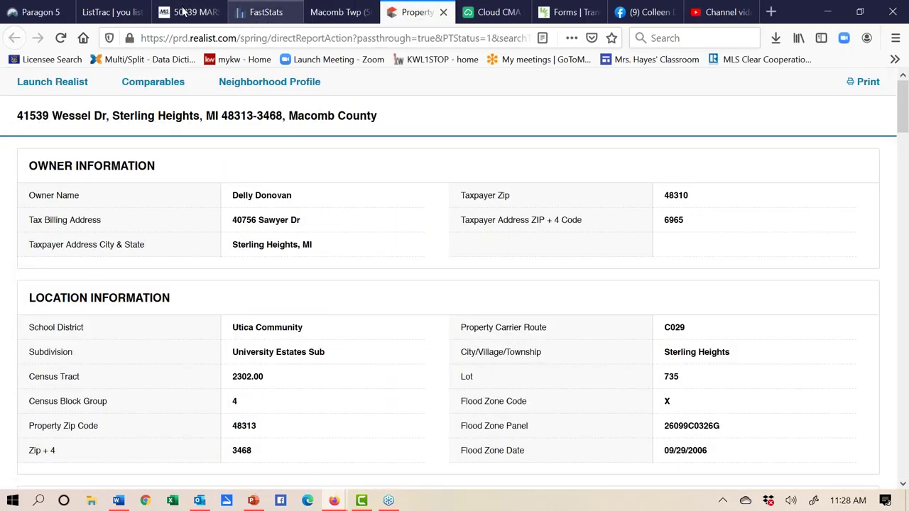
Review the three properties on ListTrac My Listings, then return to Paragon listing maintenance
click(108, 12)
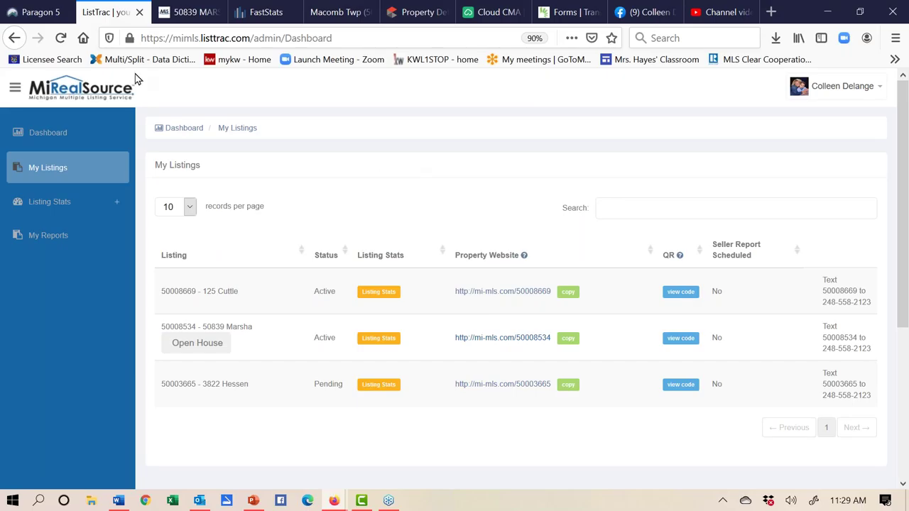
click(19, 14)
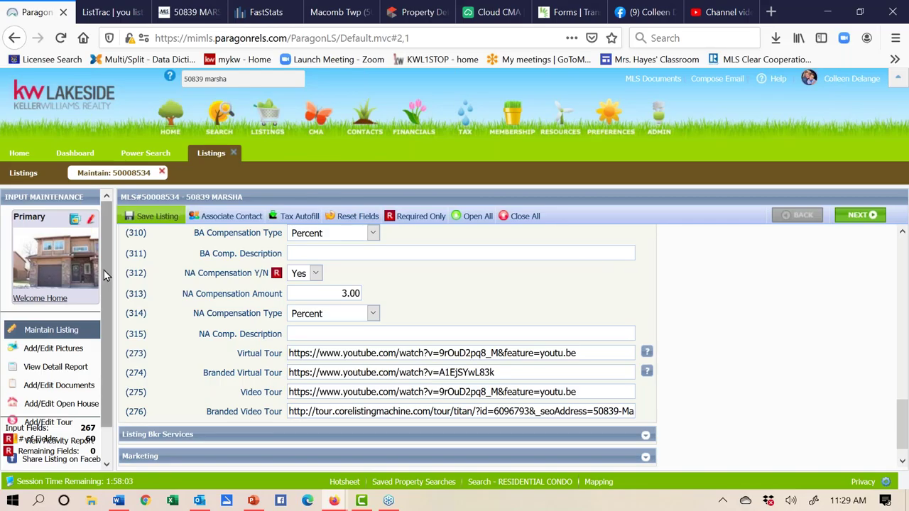
key(ctrl+minus)
key(ctrl+minus)
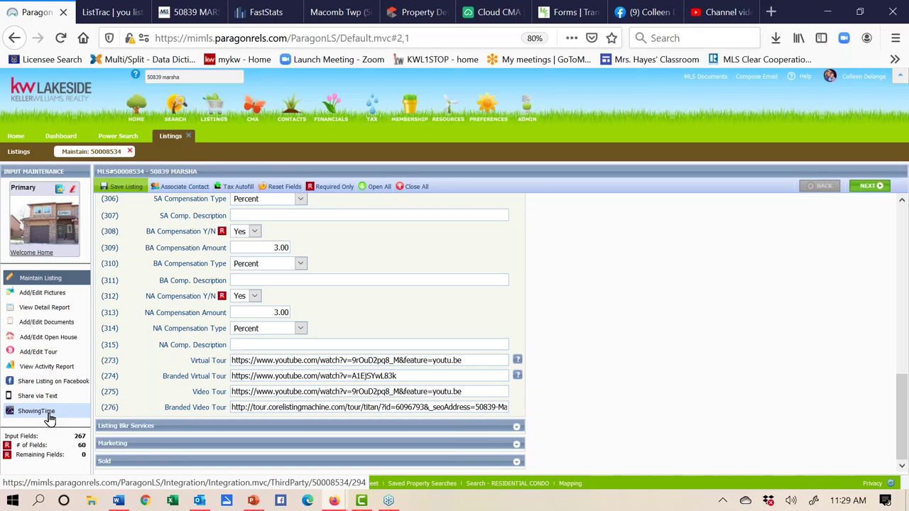
click(37, 412)
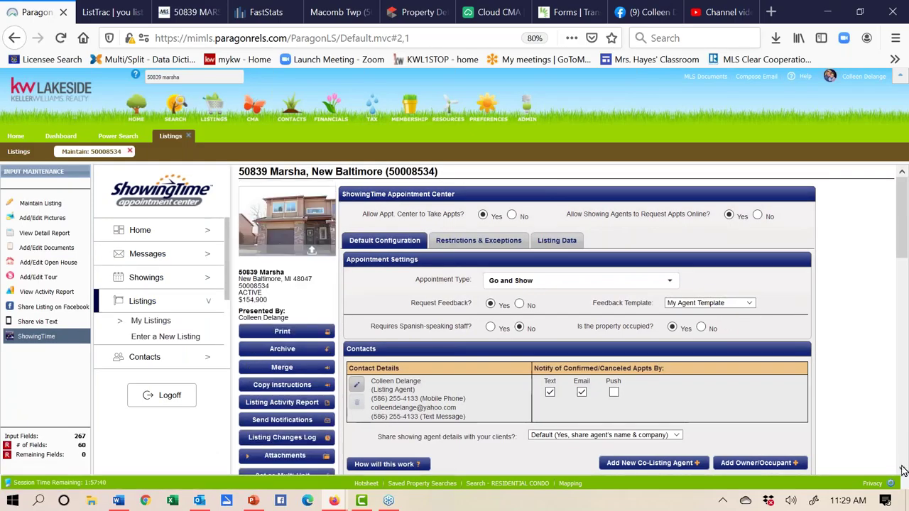
click(902, 468)
scroll(902, 469, down, 5)
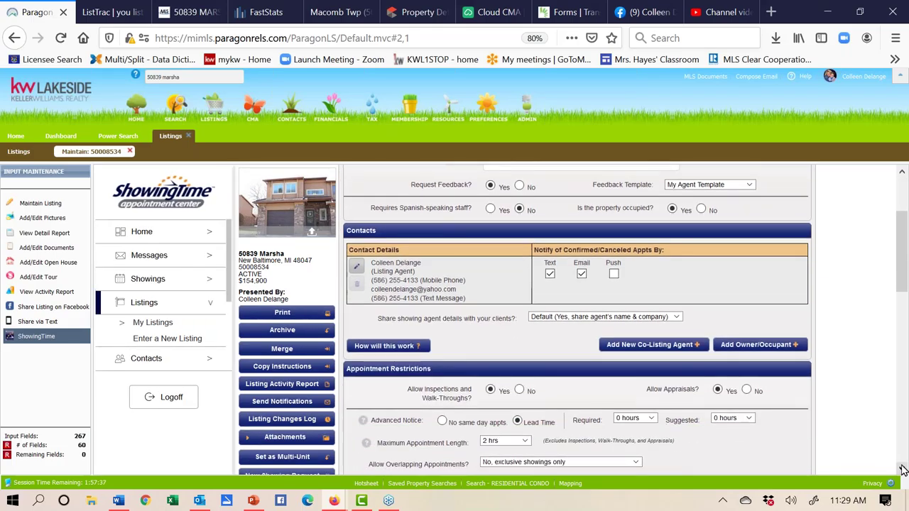
scroll(902, 469, down, 3)
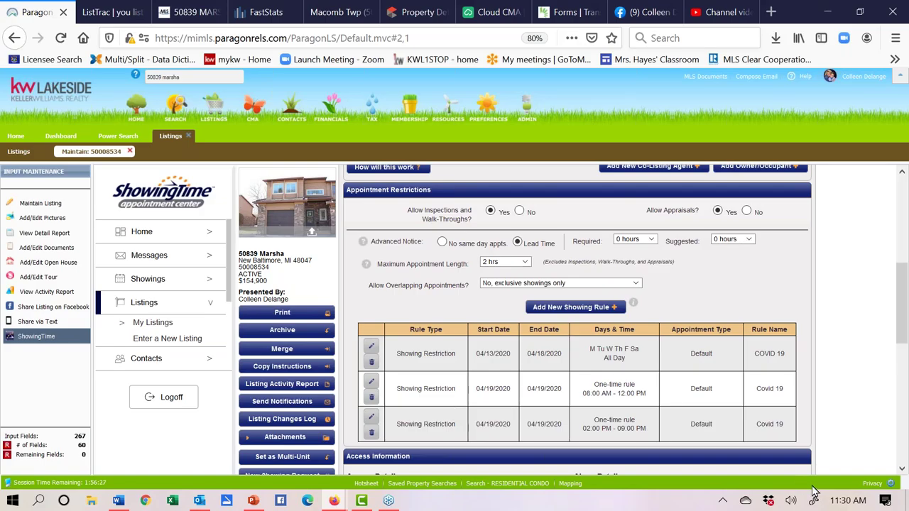
Set agent home access to Other with access notes 'Virtual Proerty Showing', then close maintenance
click(902, 469)
click(902, 468)
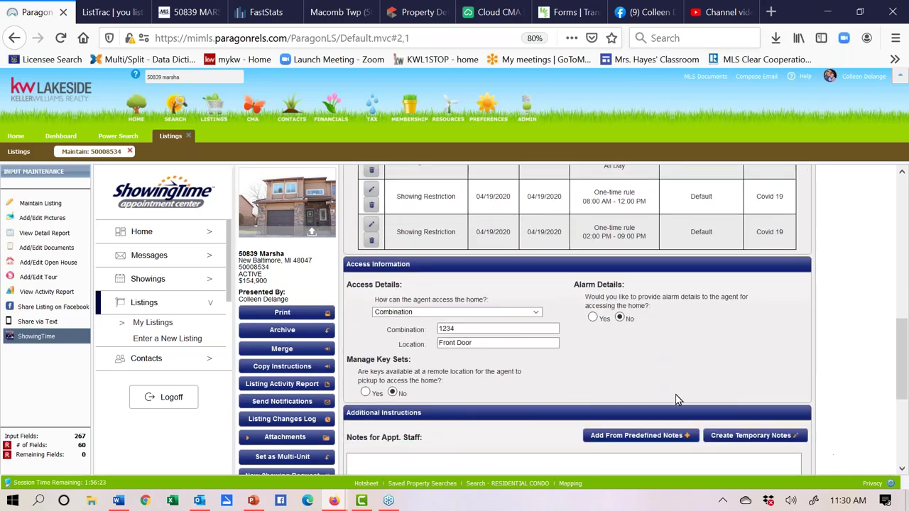
click(537, 316)
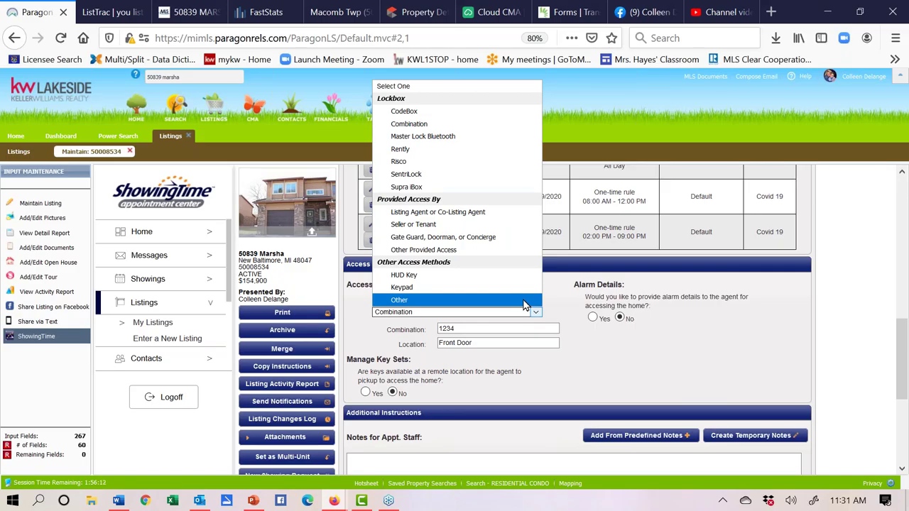
click(524, 300)
drag(489, 328, 400, 334)
text(Virtual Proerty Showing)
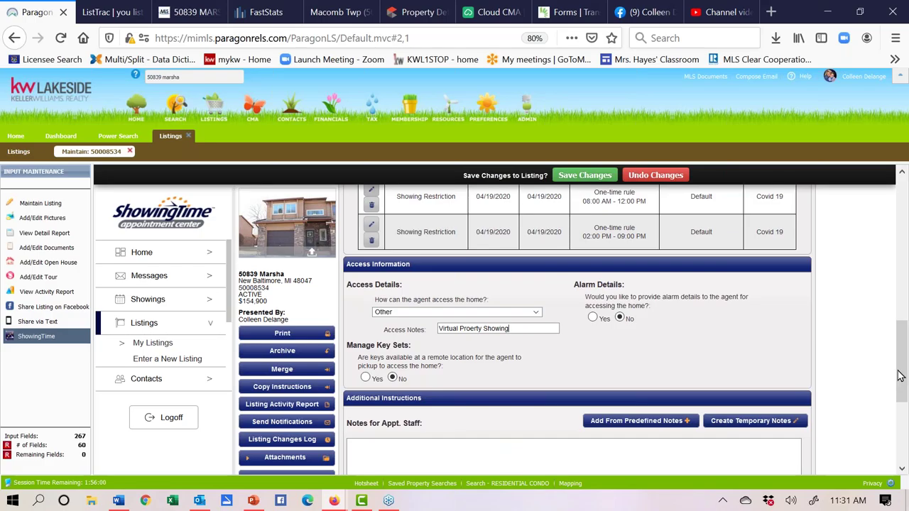
scroll(898, 376, down, 3)
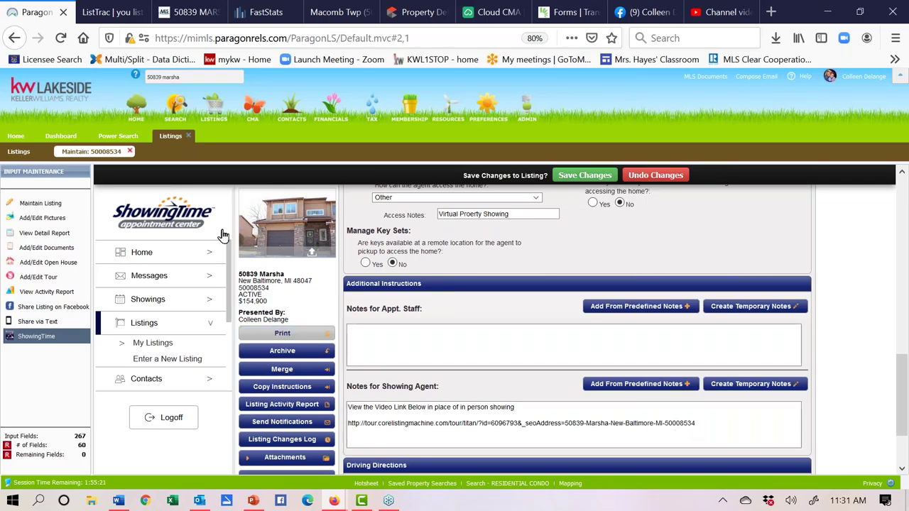
click(191, 136)
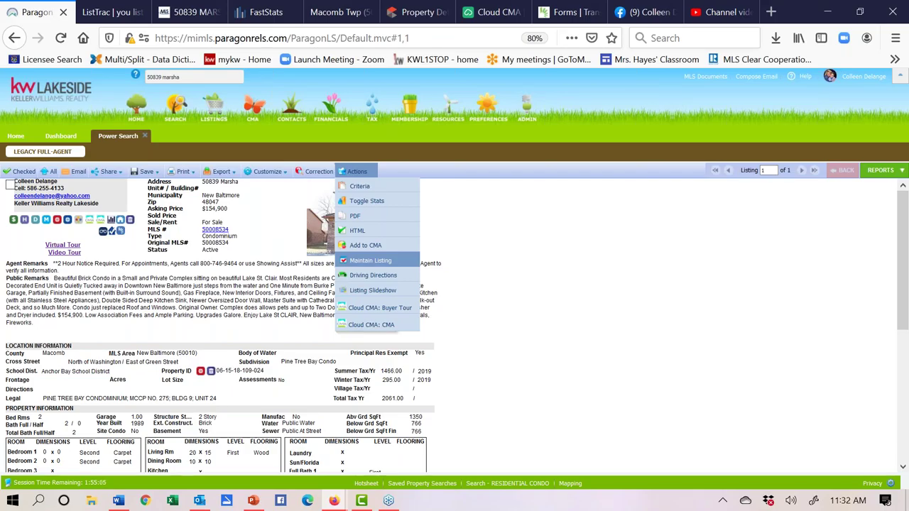
click(596, 272)
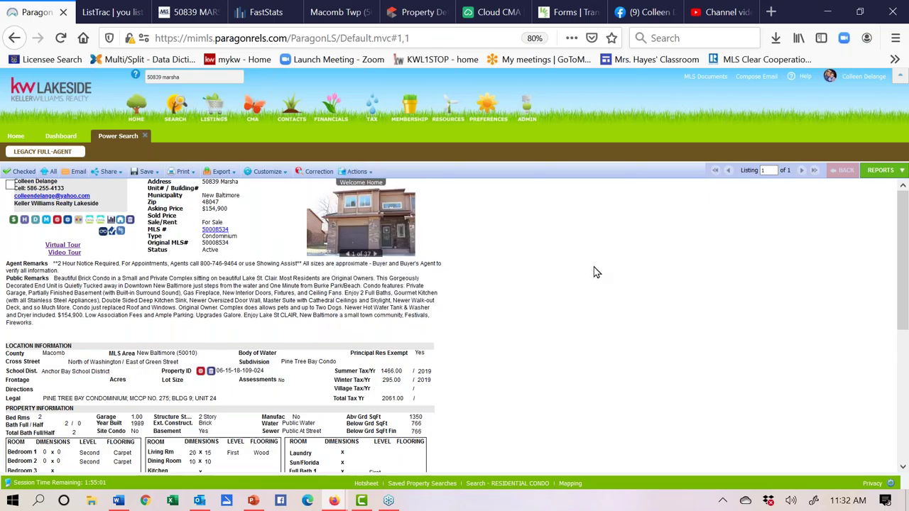
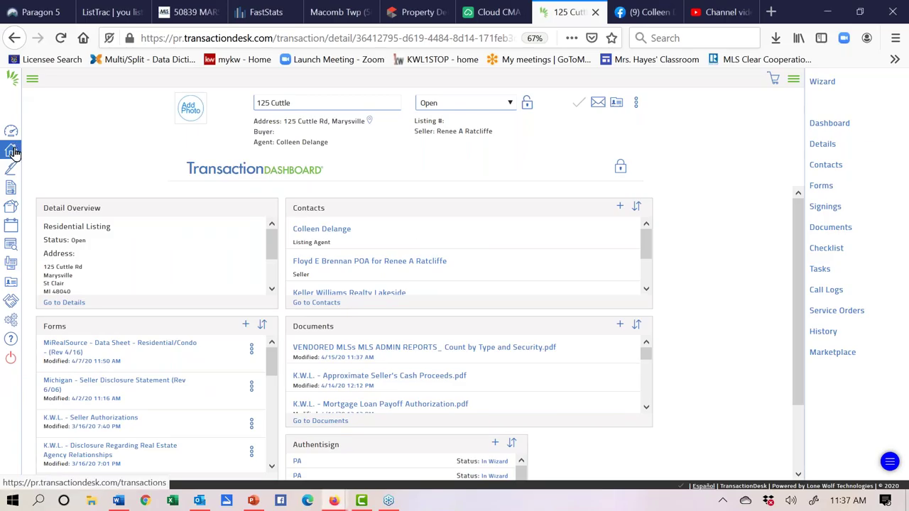
click(11, 152)
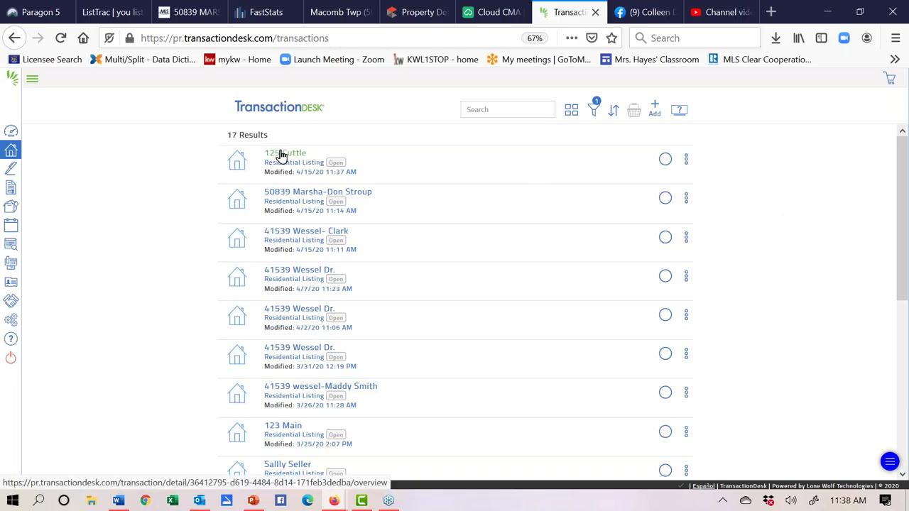
click(282, 155)
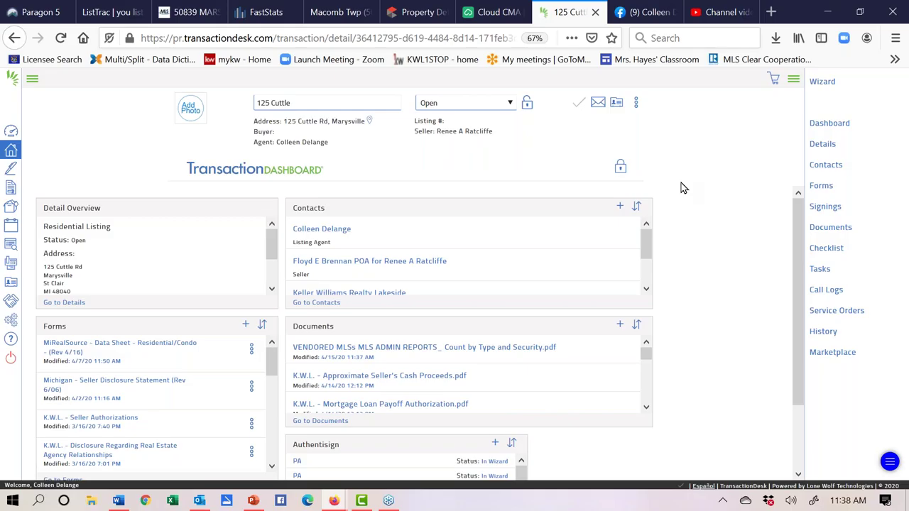
click(621, 327)
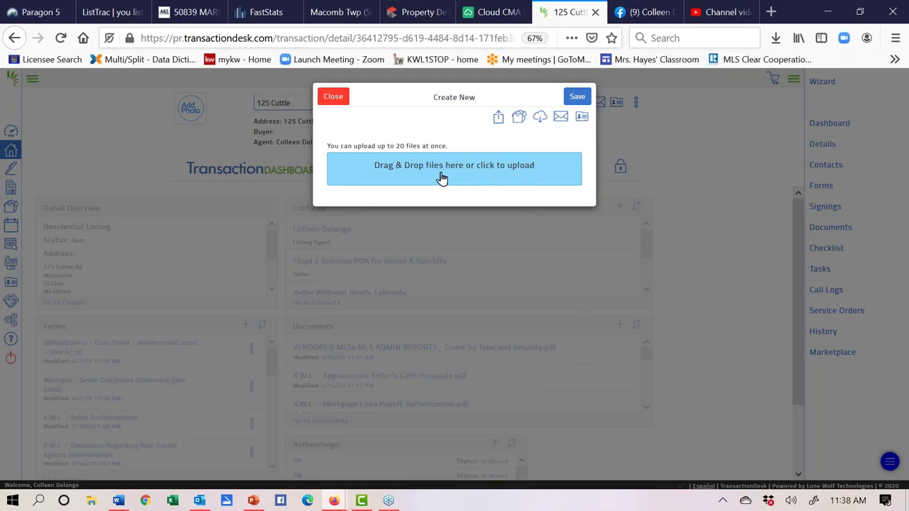
Drag the ShowingTime App Download Instructions PDF from the desktop into the transaction's upload zone
click(860, 12)
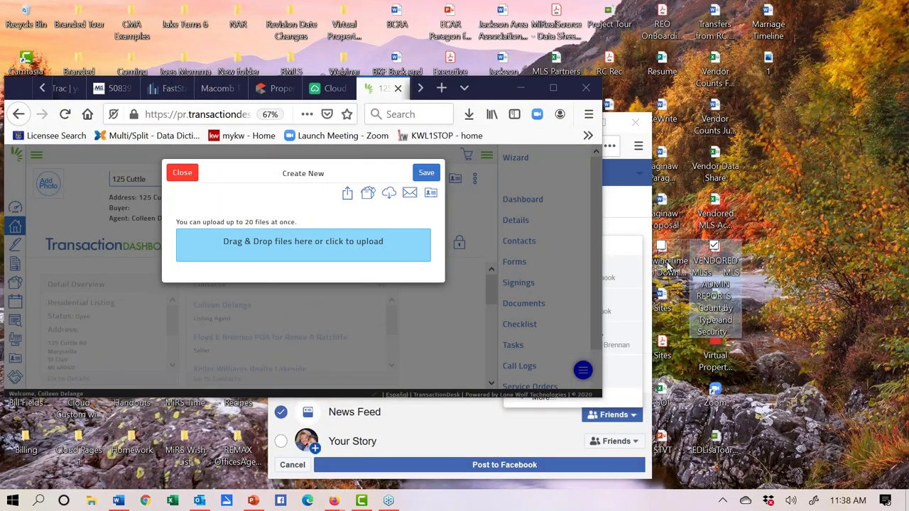
click(668, 267)
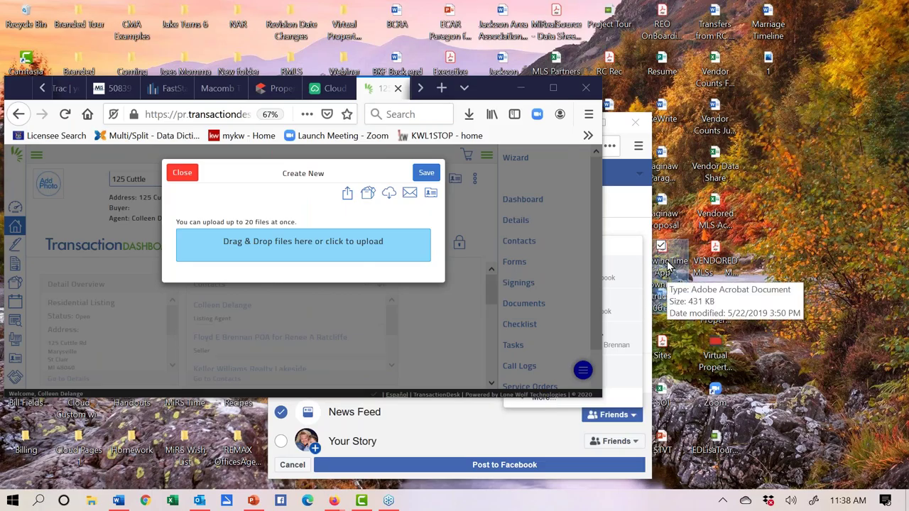
drag(667, 267, 308, 240)
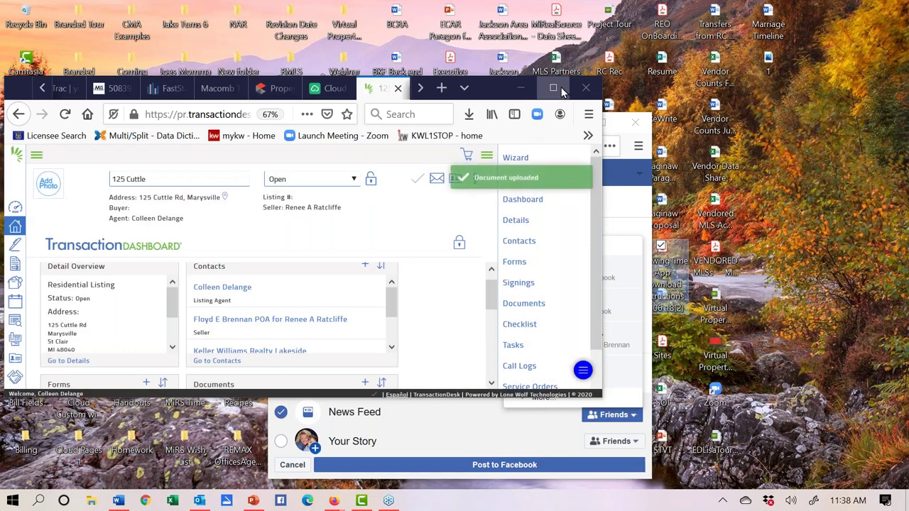
click(562, 89)
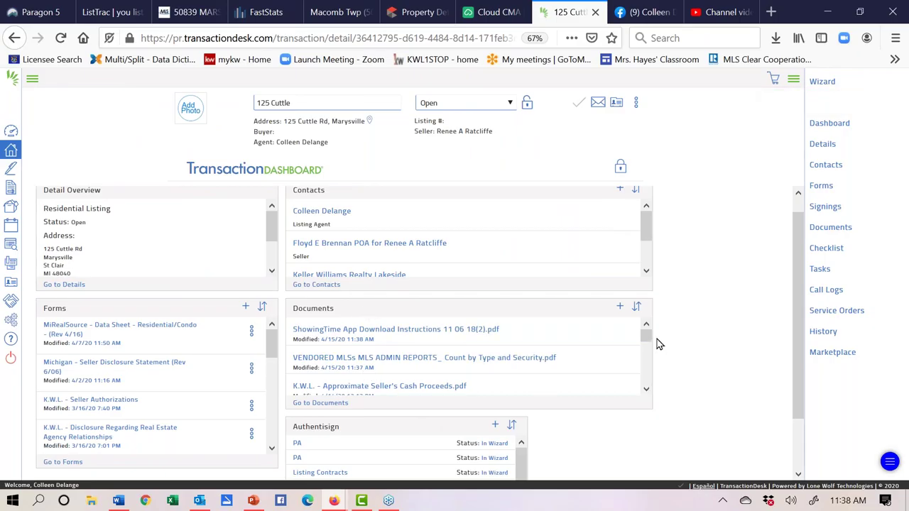
drag(647, 339, 655, 396)
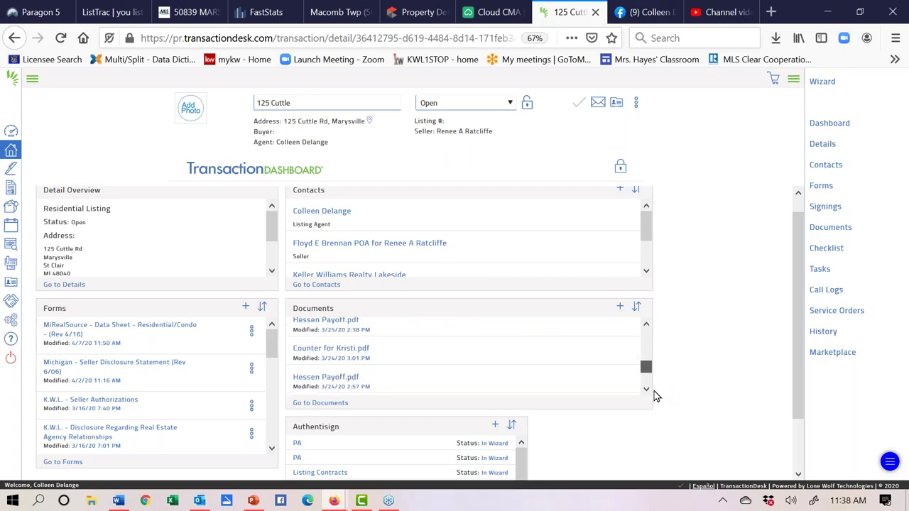
click(646, 324)
click(646, 324)
click(646, 324)
click(645, 324)
click(645, 324)
click(645, 323)
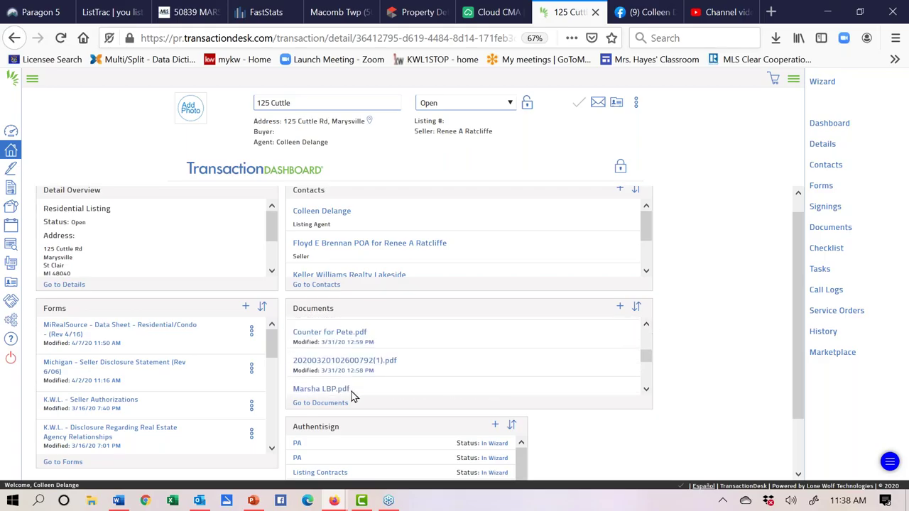
click(337, 364)
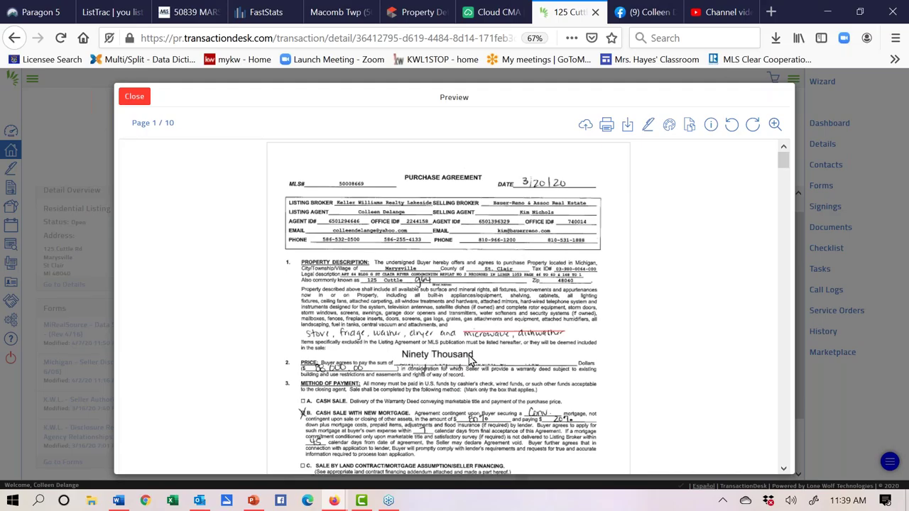
In Document Markup, strike a straight line through "Stove, fridge" in the included items
click(670, 127)
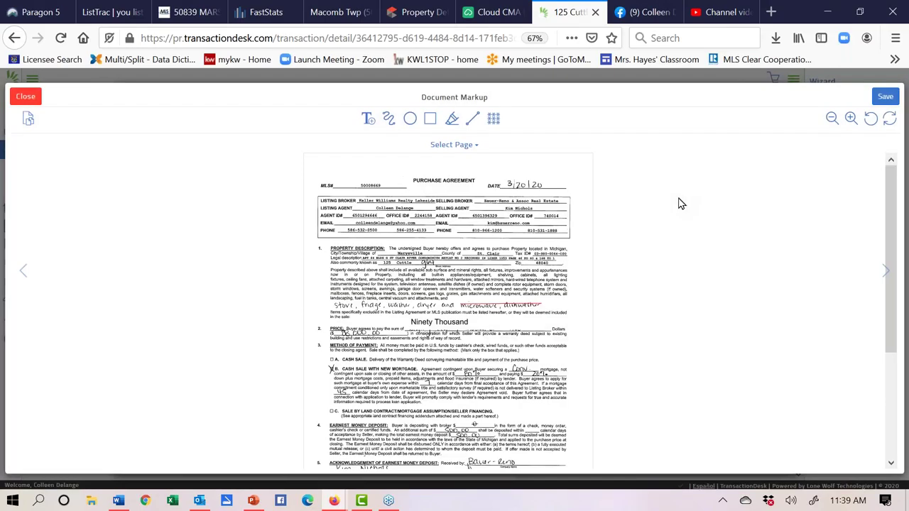
click(472, 122)
drag(331, 305, 382, 310)
click(584, 362)
Add a "92,000" text box beside "Ninety Thousand" on page 1
click(368, 120)
drag(476, 326, 555, 321)
text(92,000)
mouse_move(509, 321)
mouse_down()
mouse_move(505, 334)
mouse_move(370, 327)
mouse_move(450, 322)
mouse_up()
drag(449, 325, 440, 323)
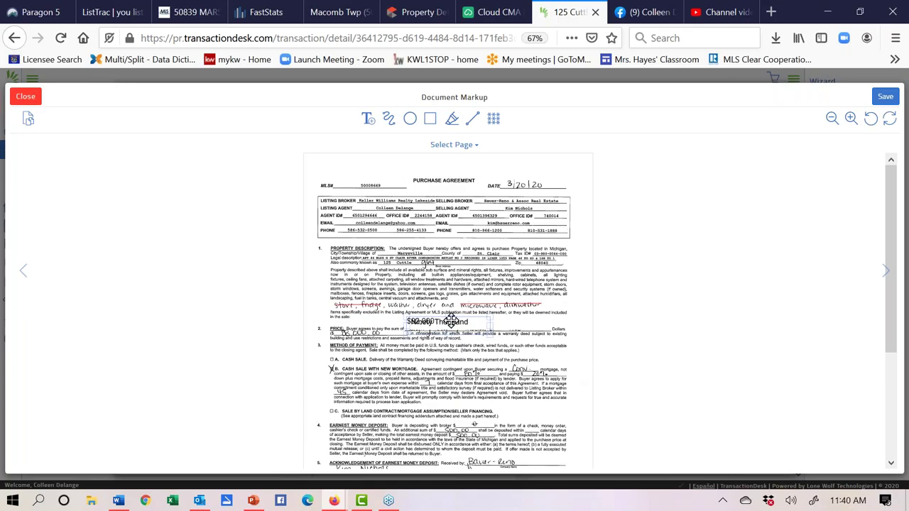
Give the $92,000 text a white background, fit its box, and align it on the price line
click(475, 322)
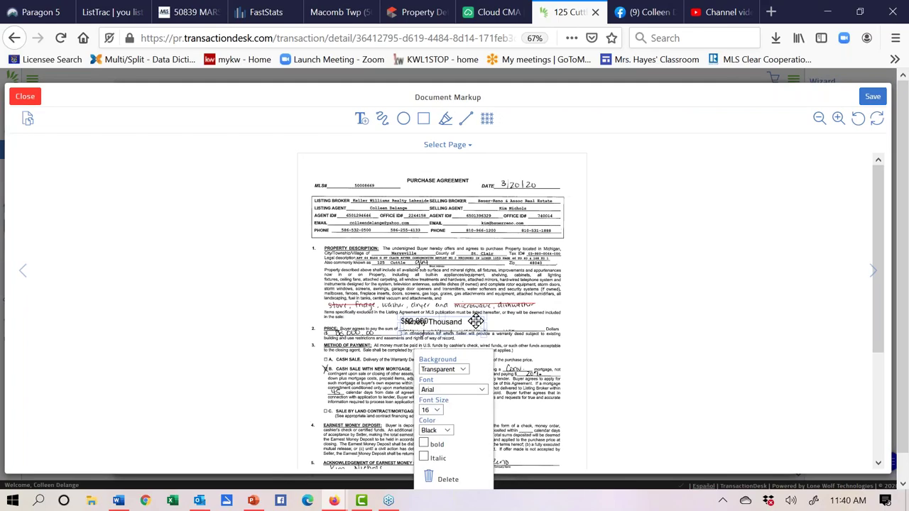
click(463, 370)
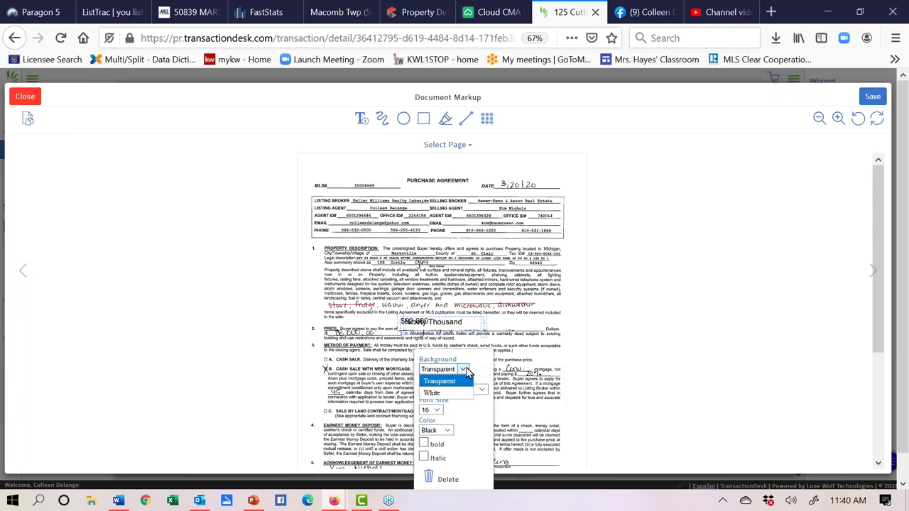
click(458, 394)
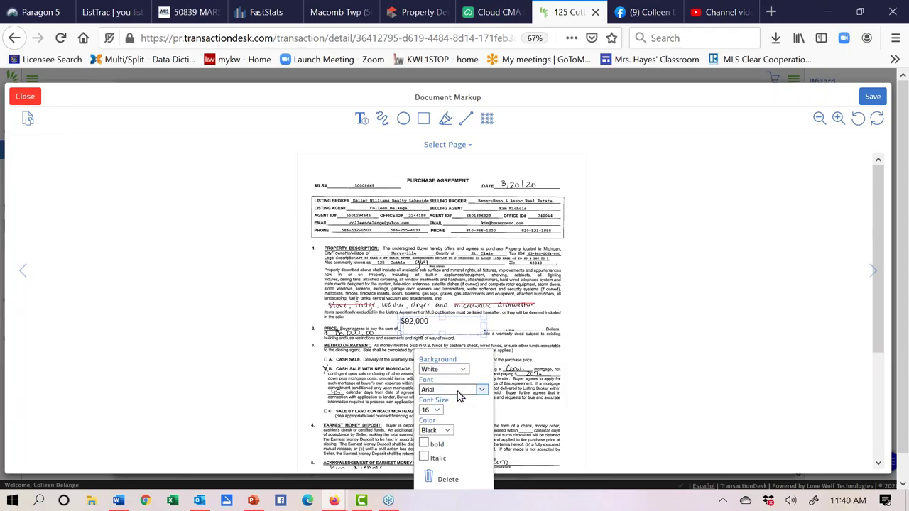
drag(483, 334, 480, 330)
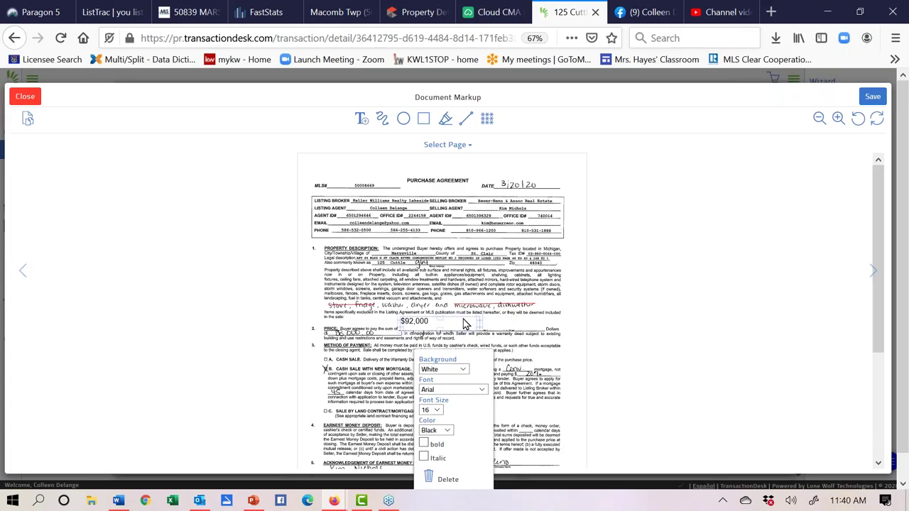
mouse_move(449, 321)
mouse_down()
mouse_move(475, 320)
mouse_move(376, 339)
mouse_move(448, 308)
mouse_move(453, 323)
mouse_up()
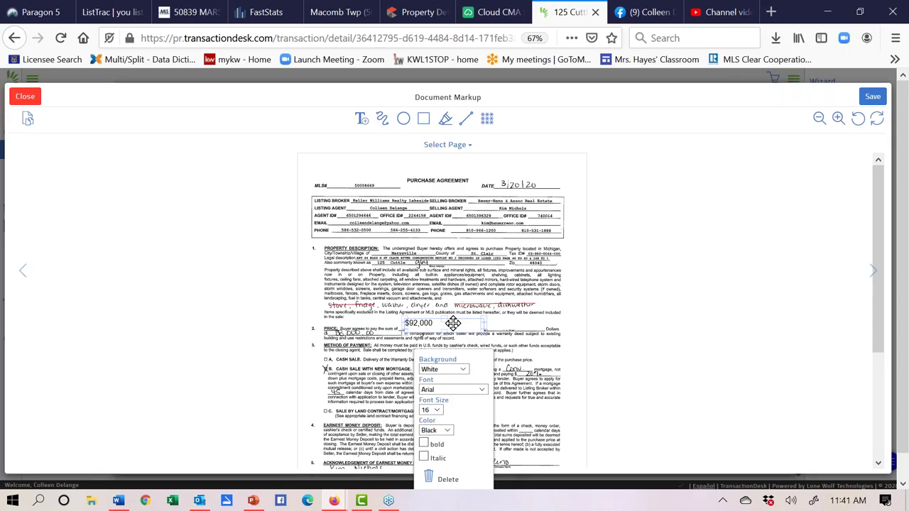
drag(453, 323, 451, 322)
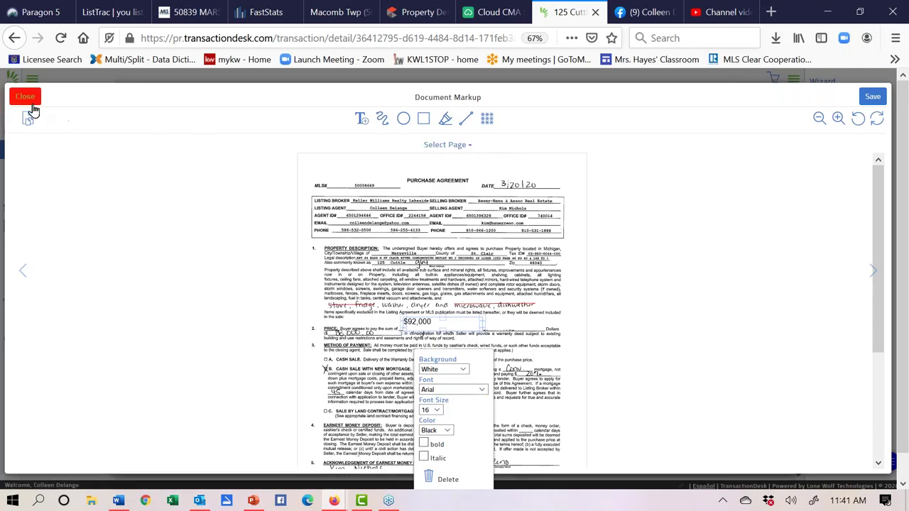
Draw a rectangle over the property description, then close the markup editor
click(426, 120)
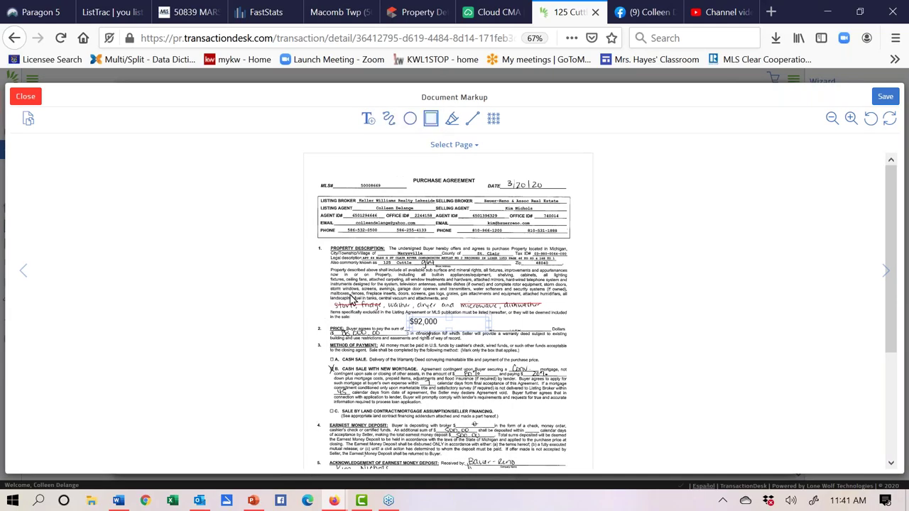
mouse_move(328, 263)
mouse_down()
mouse_move(458, 272)
mouse_move(586, 320)
mouse_move(547, 300)
mouse_move(568, 293)
mouse_up()
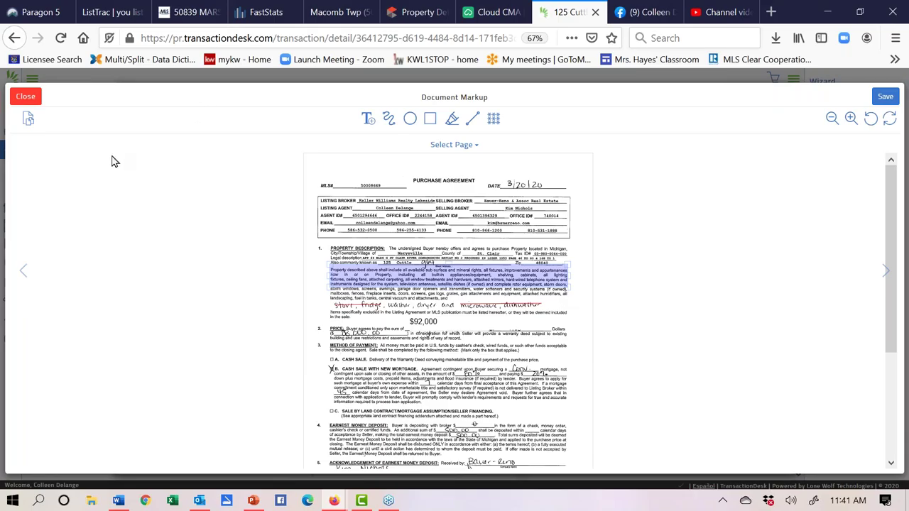
click(26, 105)
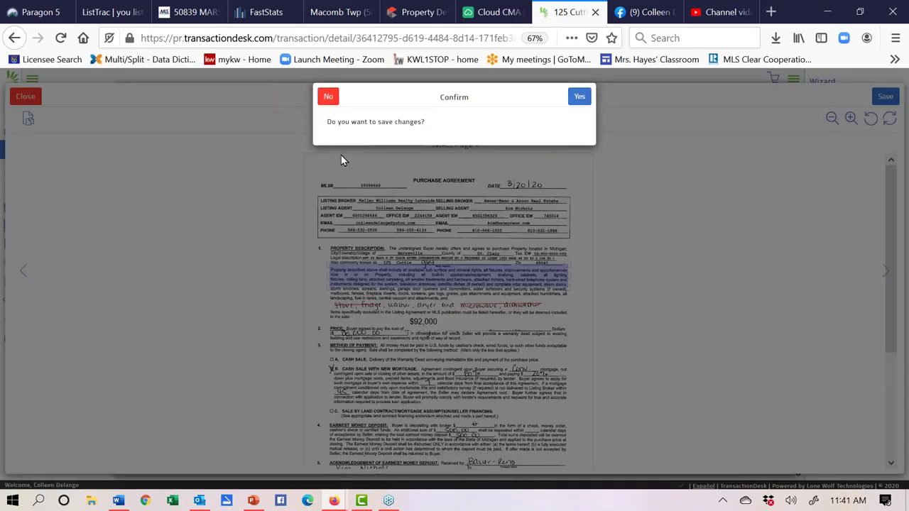
click(336, 103)
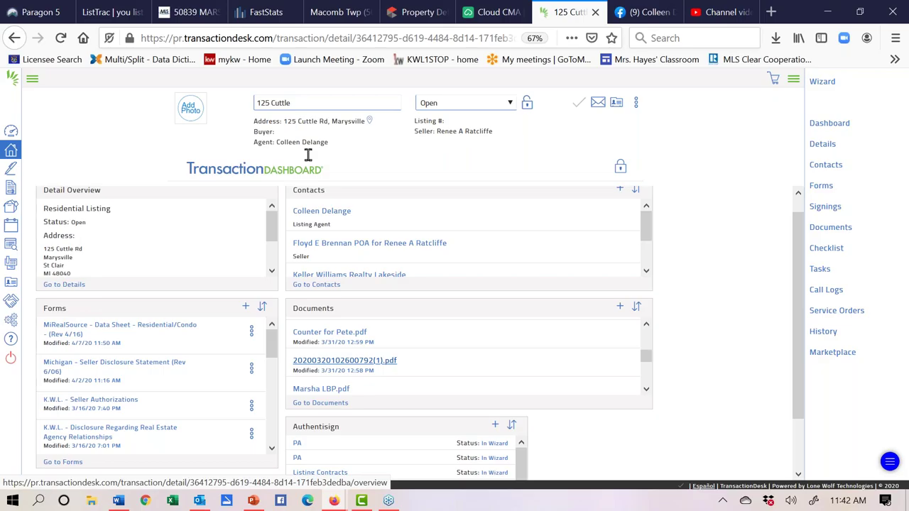
click(345, 361)
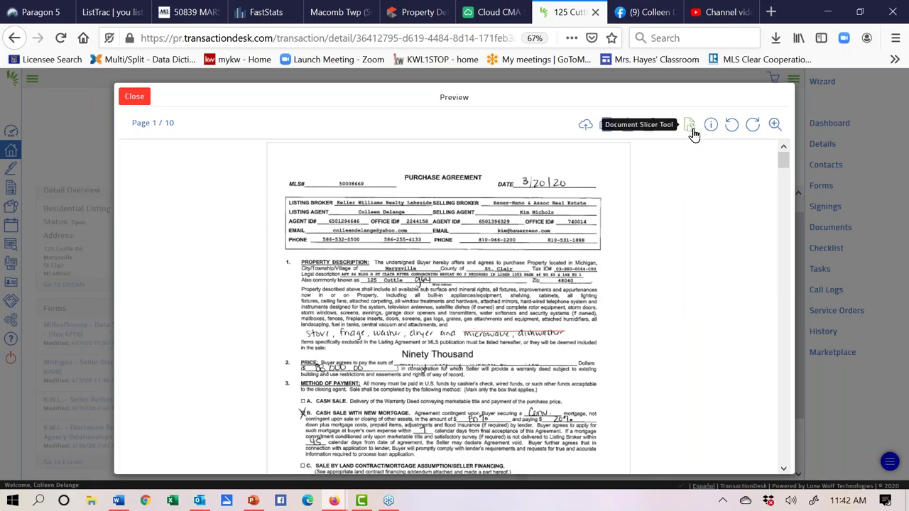
Select pages 1, 2 and 3 of the purchase agreement in the Document Slicer
click(690, 126)
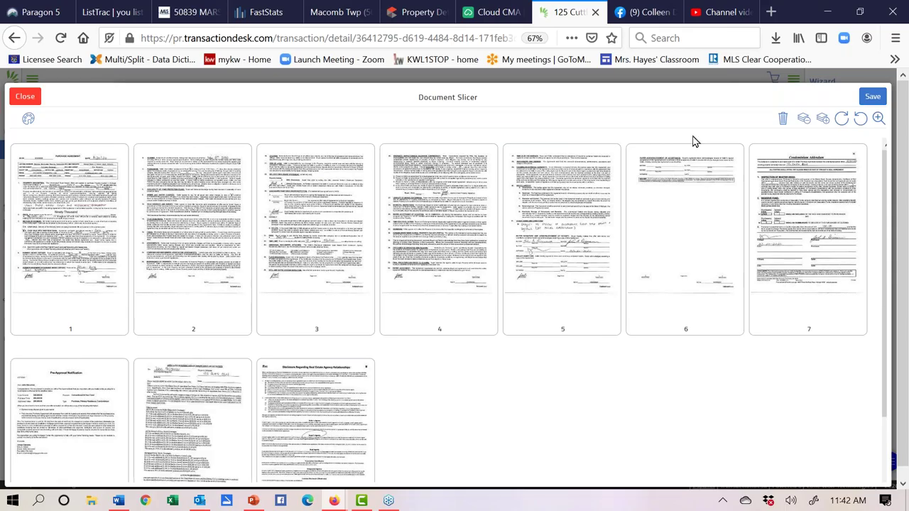
click(75, 270)
click(223, 288)
click(311, 299)
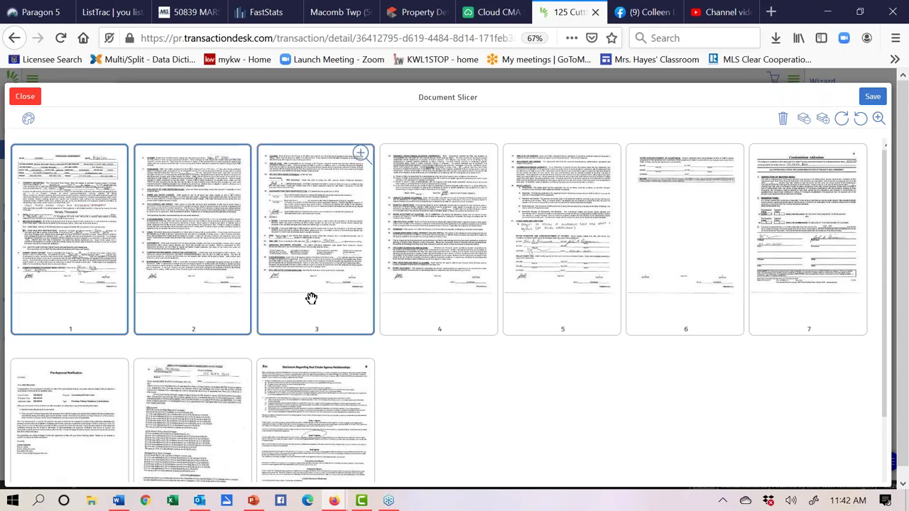
Save the selected pages as a new document "Counter for Chris" that opens after saving
click(871, 98)
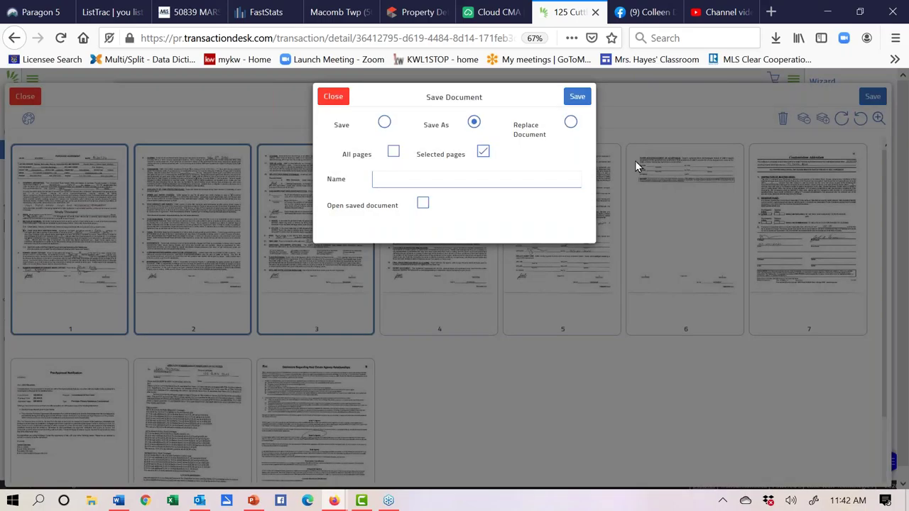
click(469, 178)
text(Co)
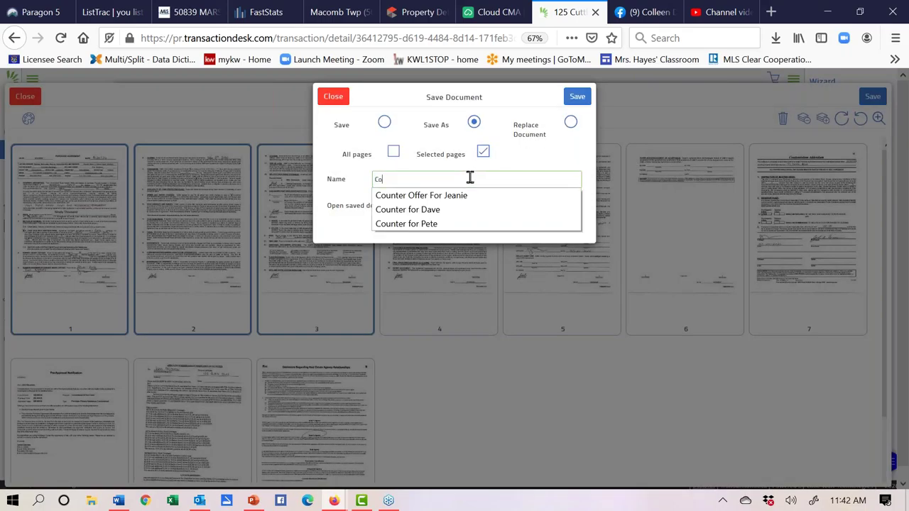
text(unter for)
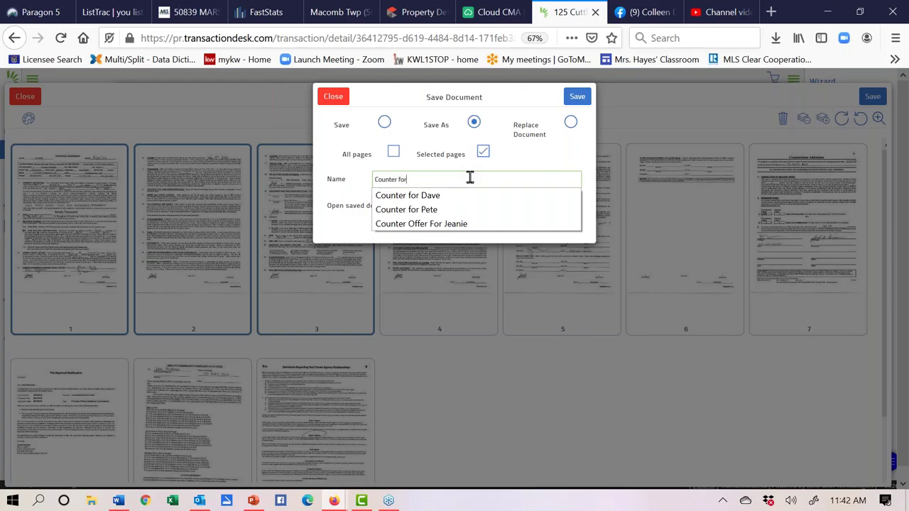
text( Chris)
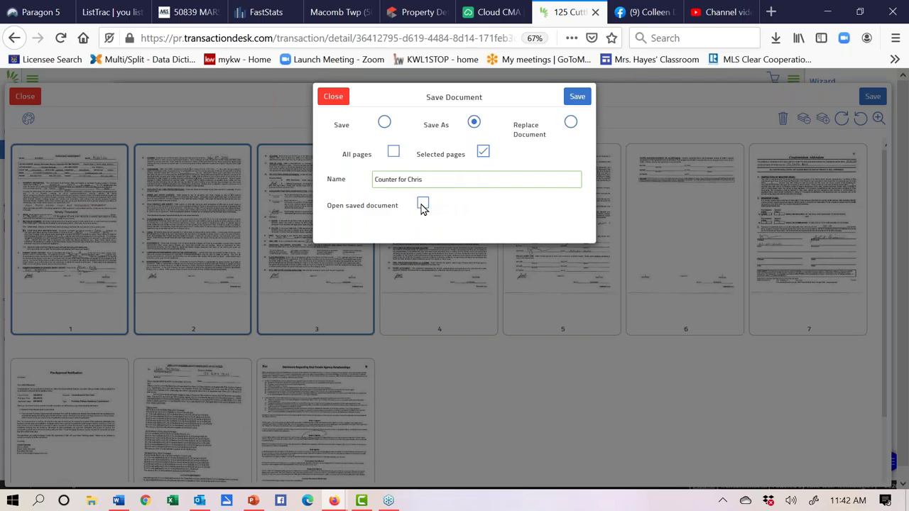
click(423, 204)
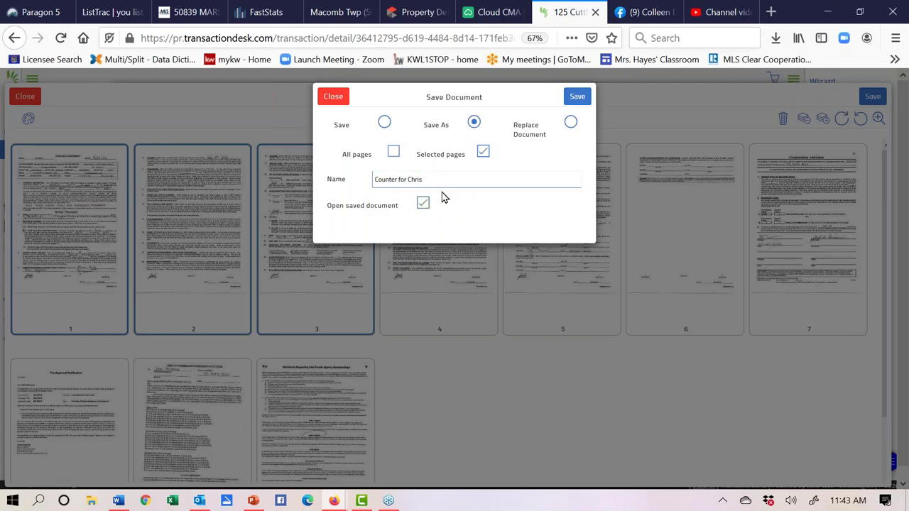
click(579, 99)
click(578, 99)
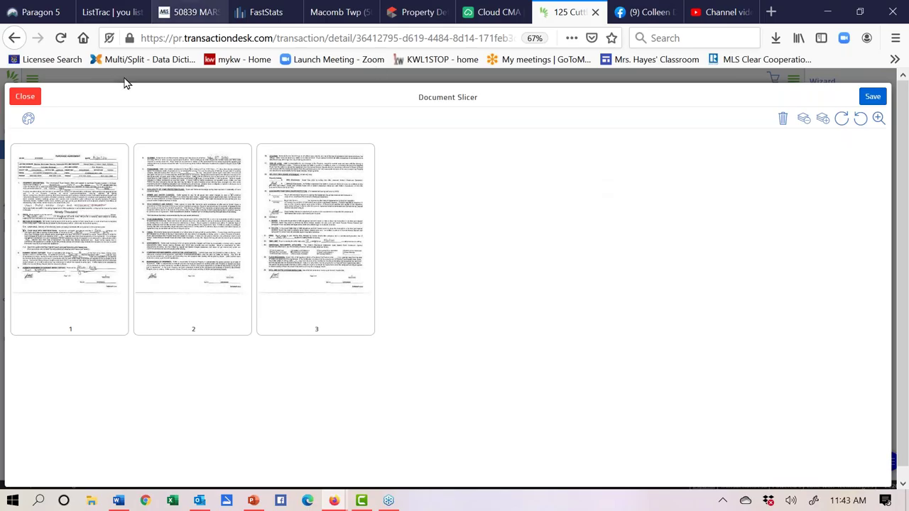
click(25, 97)
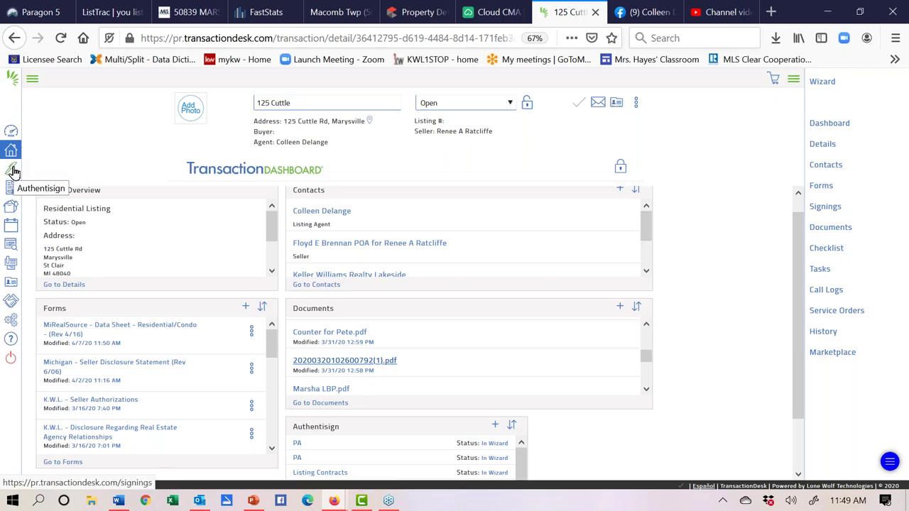
Show the Authentisign signings list and start a new signing with Add
click(12, 171)
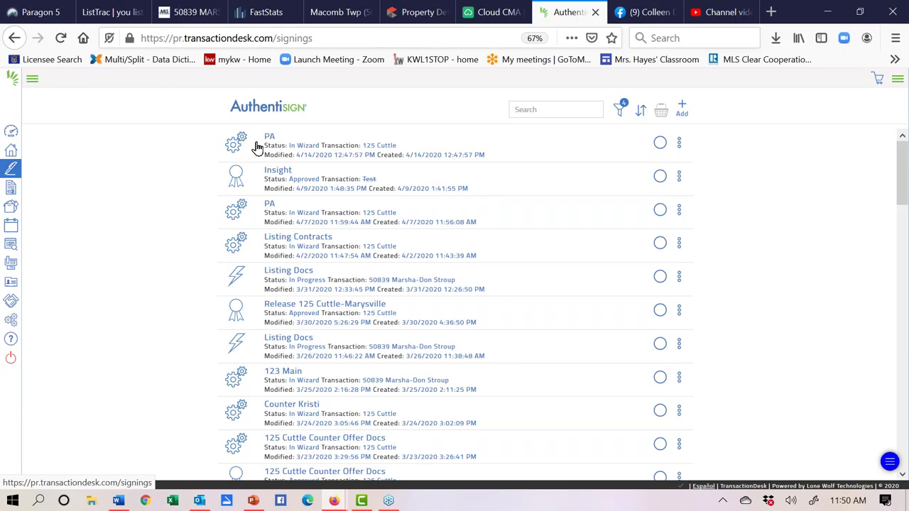
click(683, 108)
click(546, 126)
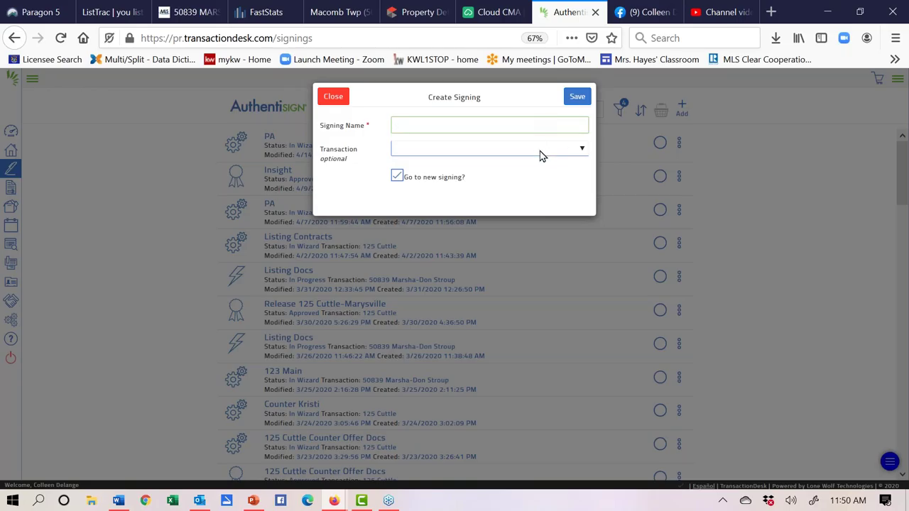
click(540, 156)
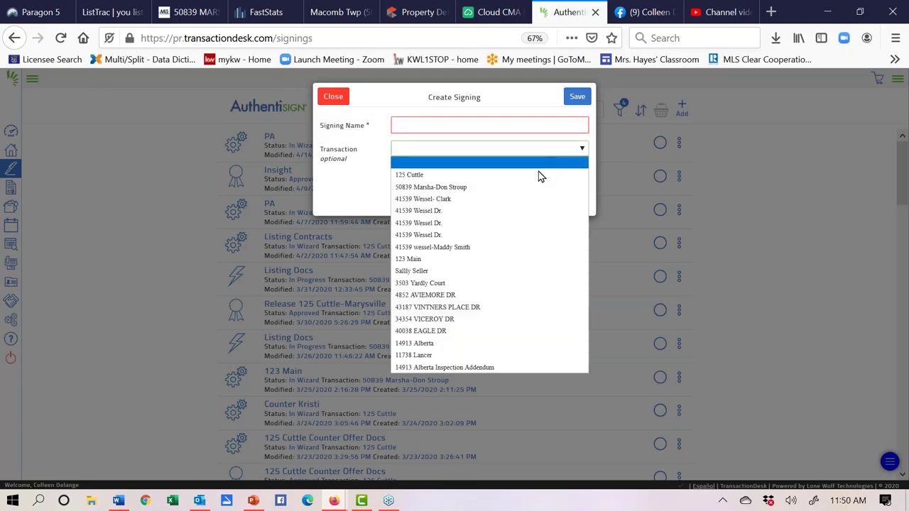
click(538, 174)
click(514, 119)
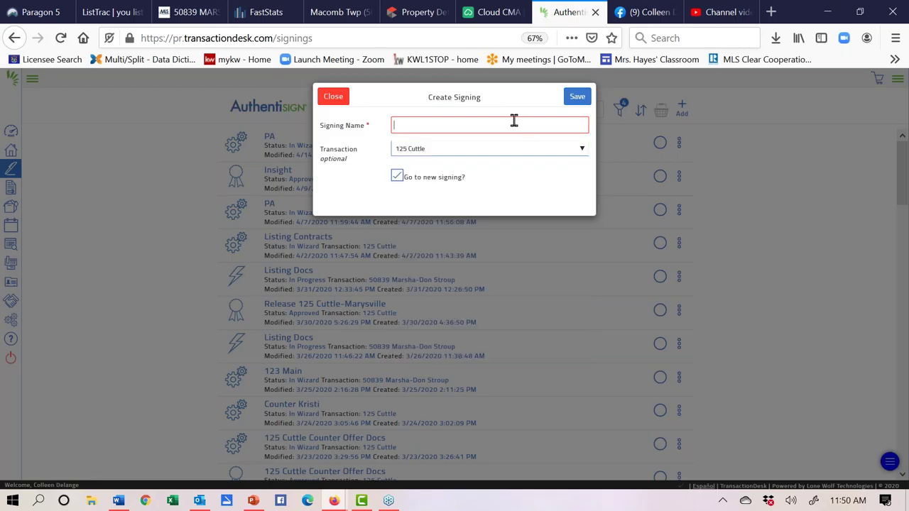
text(Lisr)
key(BackSpace)
text(ting)
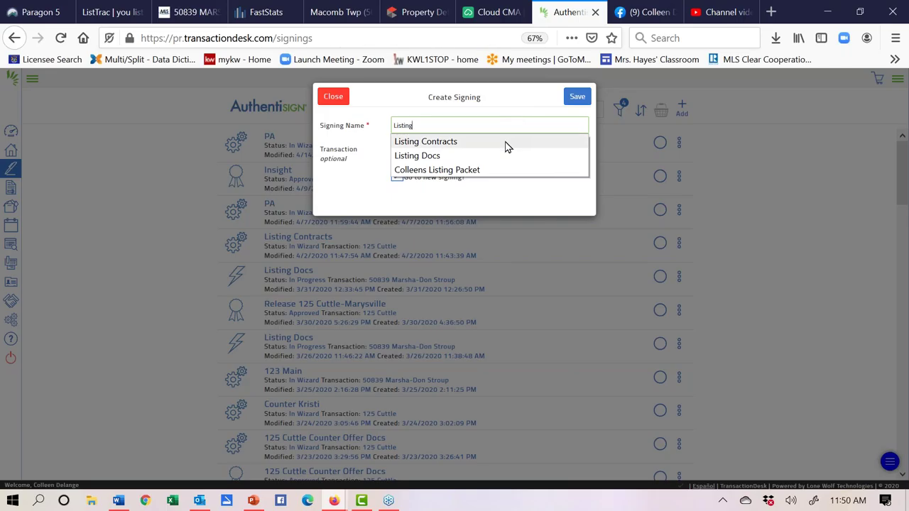
click(505, 144)
click(463, 150)
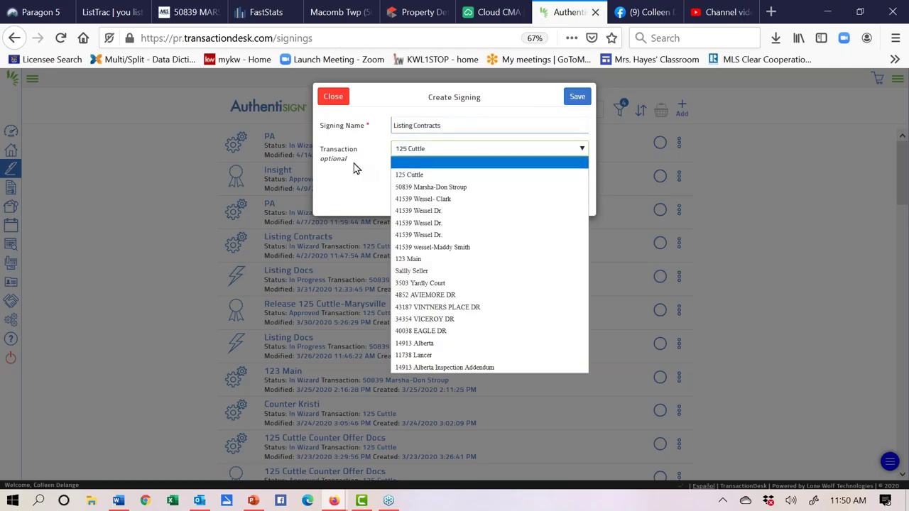
click(408, 175)
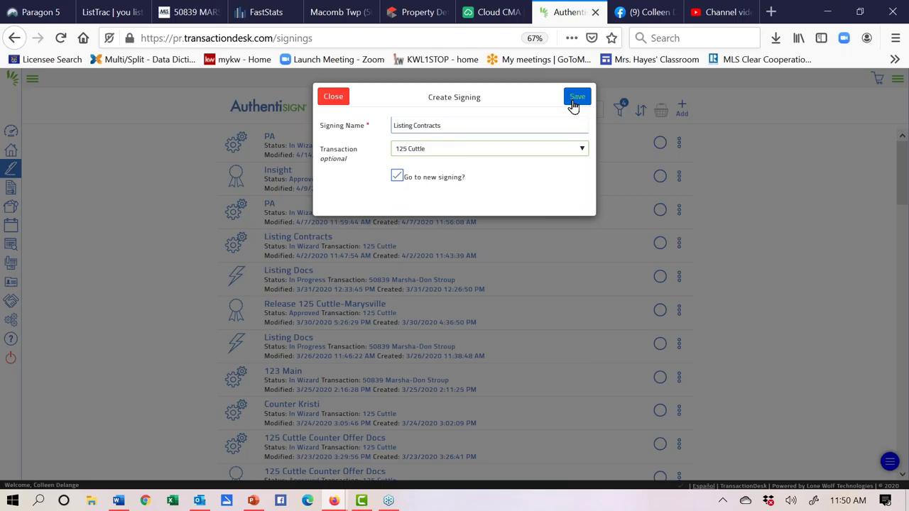
click(577, 97)
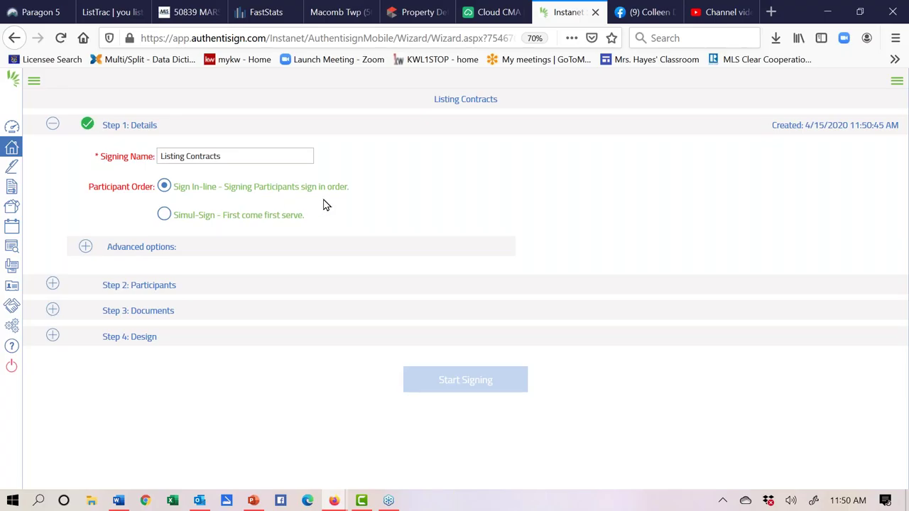
Add the listing agent from the transaction contacts as participant 1, a Remote Signer
click(54, 286)
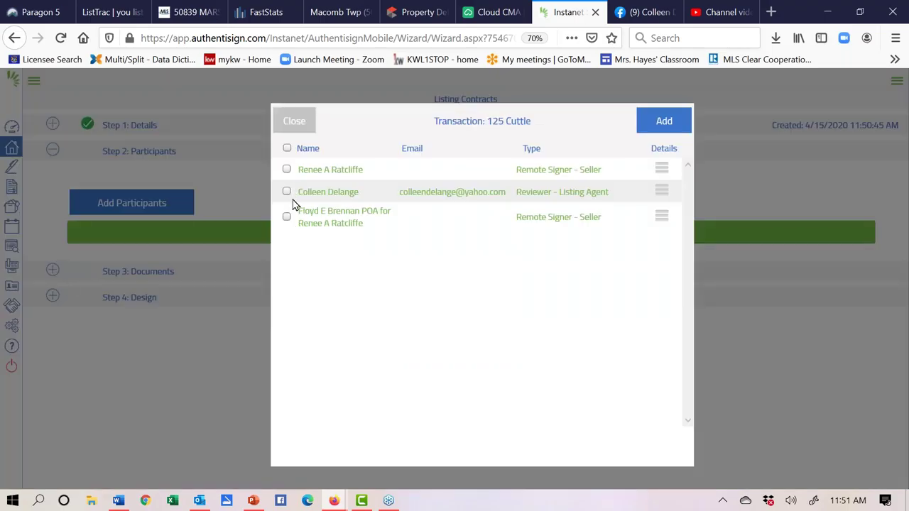
click(286, 192)
click(329, 217)
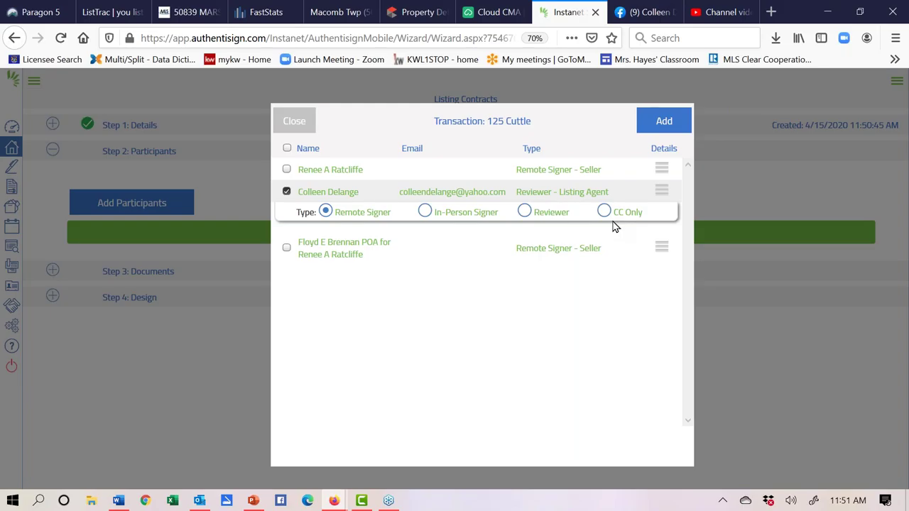
click(664, 123)
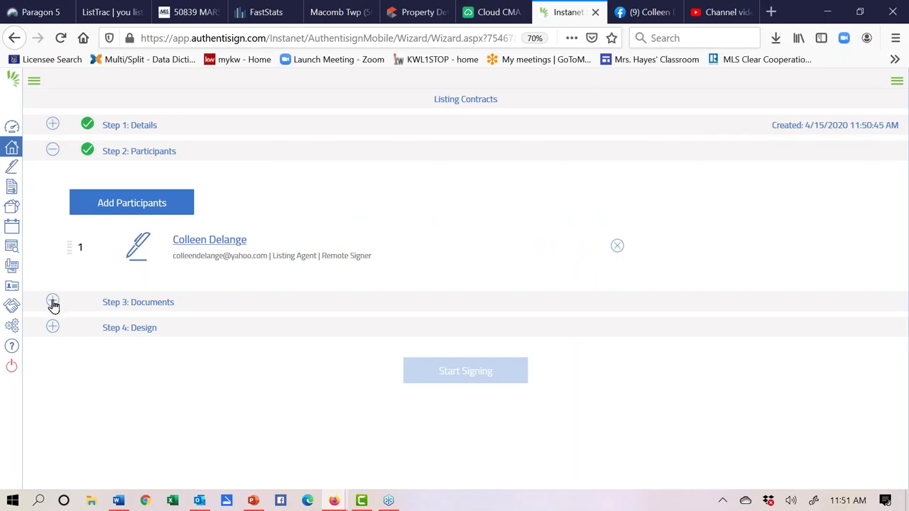
click(52, 302)
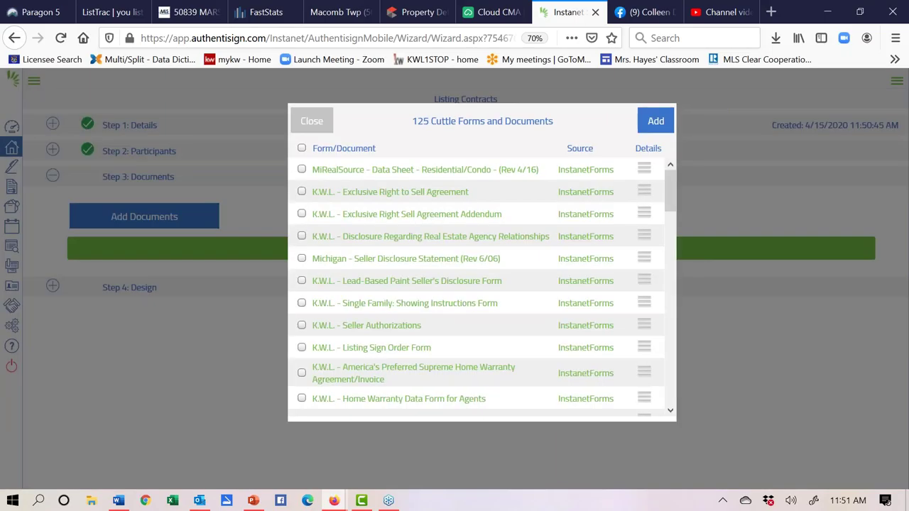
Add the Exclusive Right to Sell Agreement and its Addendum as documents, then move to Design
click(302, 192)
click(302, 214)
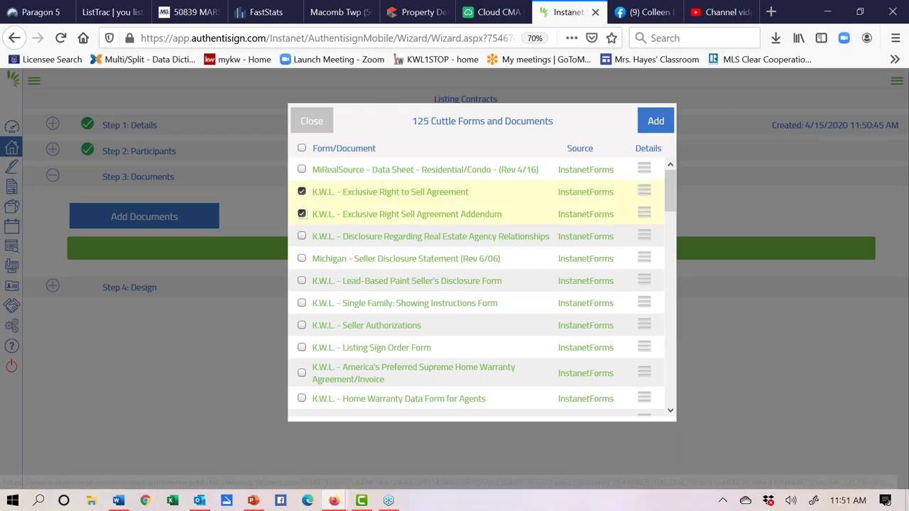
click(656, 122)
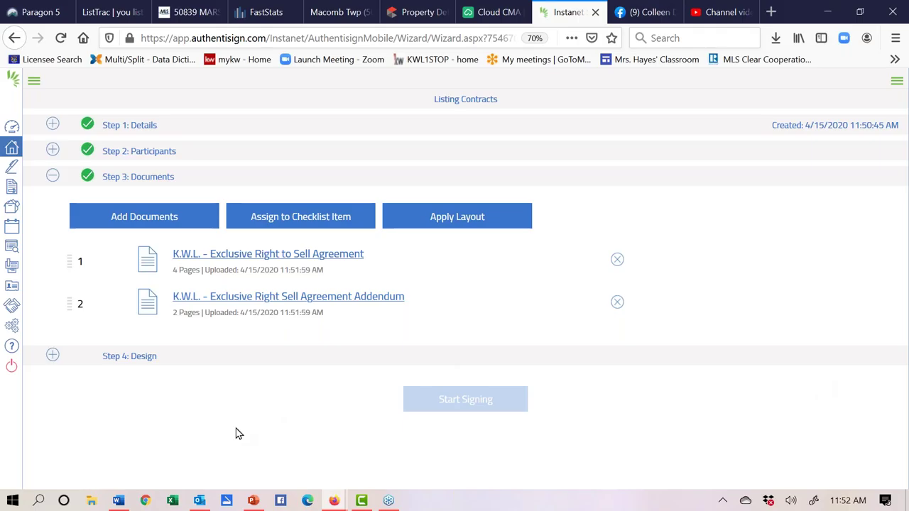
click(52, 358)
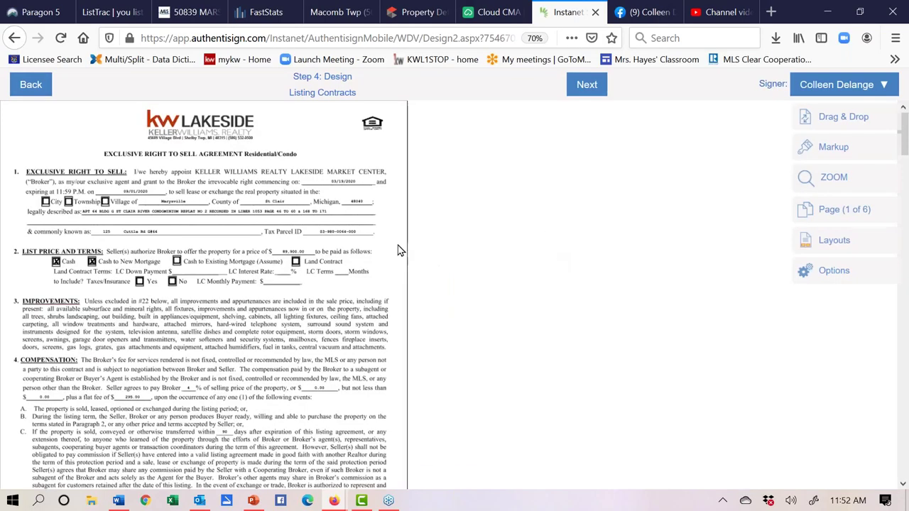
Place Sign Here, Initial Here and two radio-button fields on page 1 and finish the setup
click(844, 117)
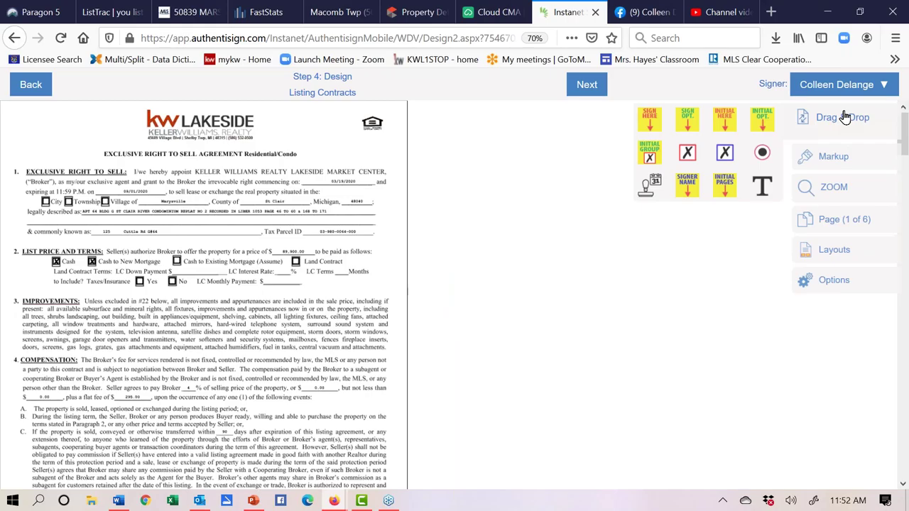
mouse_move(649, 122)
mouse_down()
mouse_move(479, 206)
mouse_move(380, 236)
mouse_up()
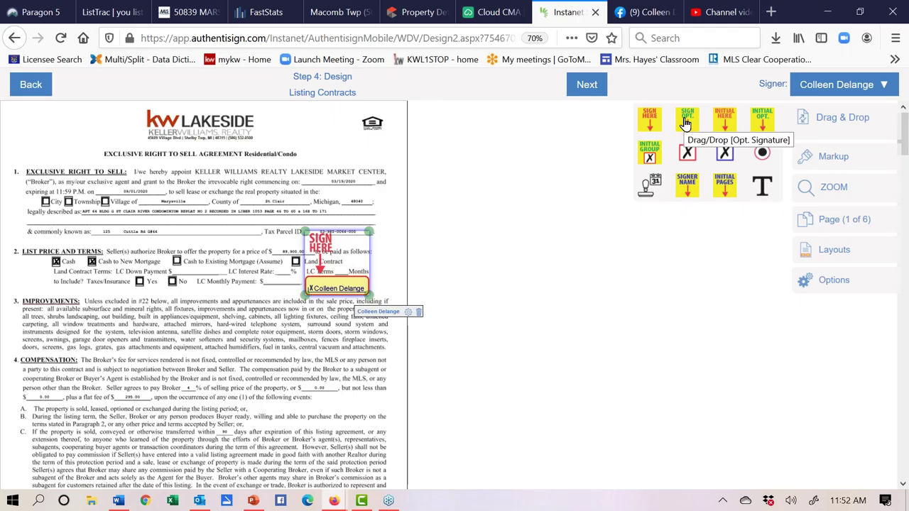
drag(732, 125, 357, 411)
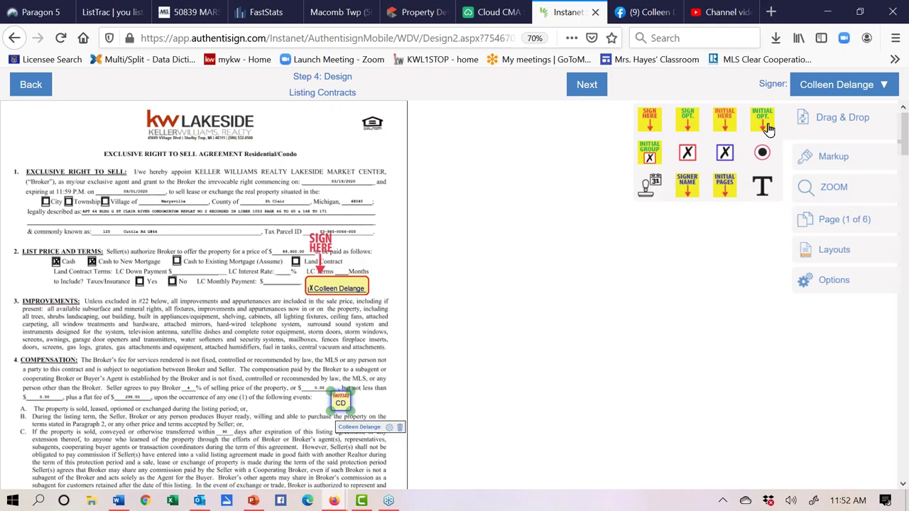
click(763, 152)
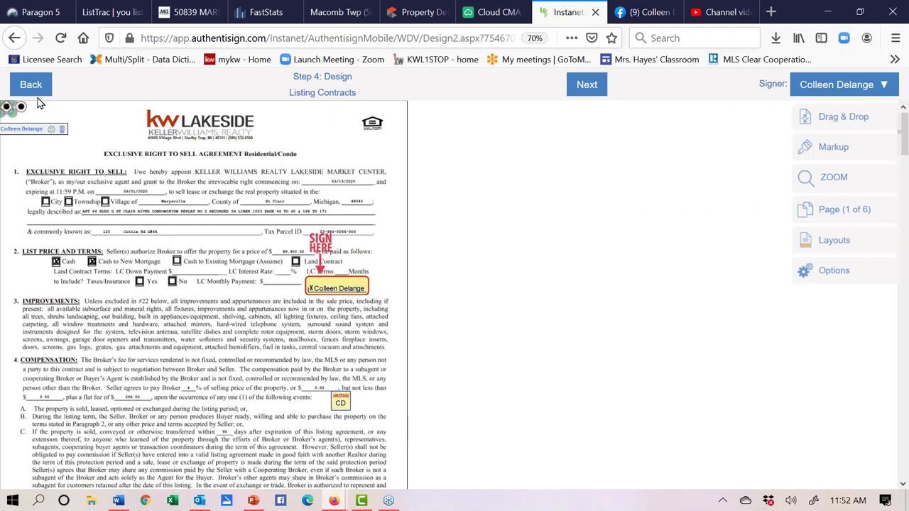
drag(21, 106, 83, 284)
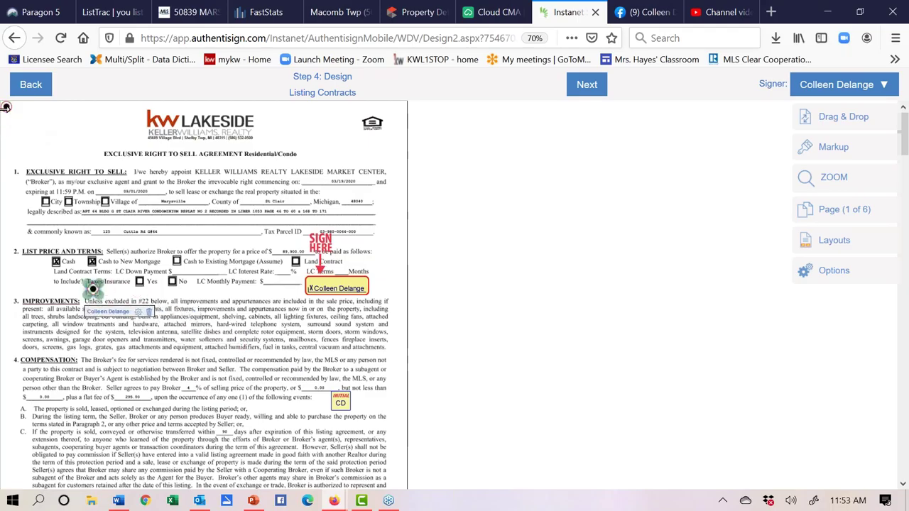
drag(8, 106, 120, 289)
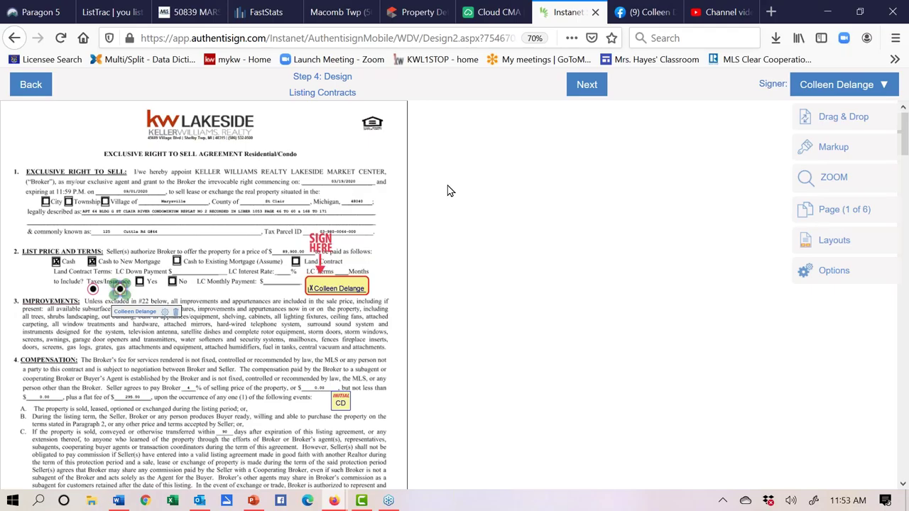
click(587, 85)
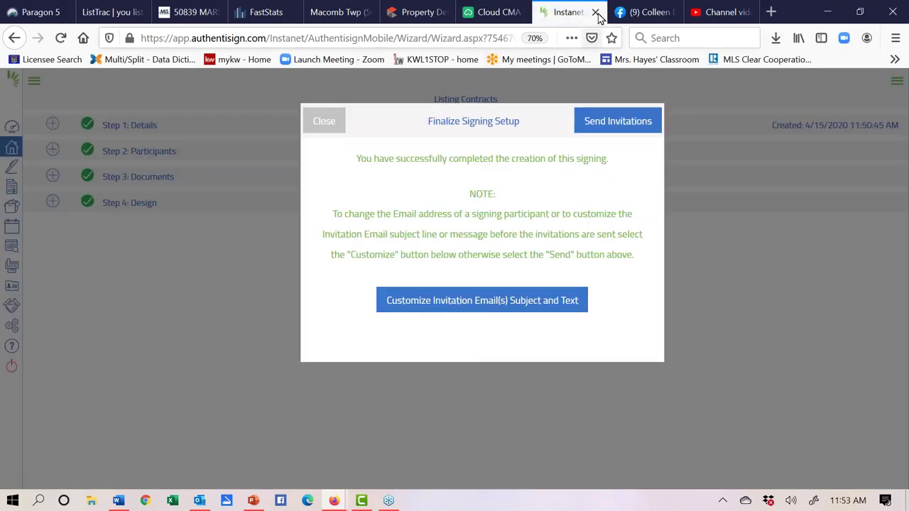
Close the Instanet/Authentisign tab and dismiss the New Notification popup on Facebook
click(595, 12)
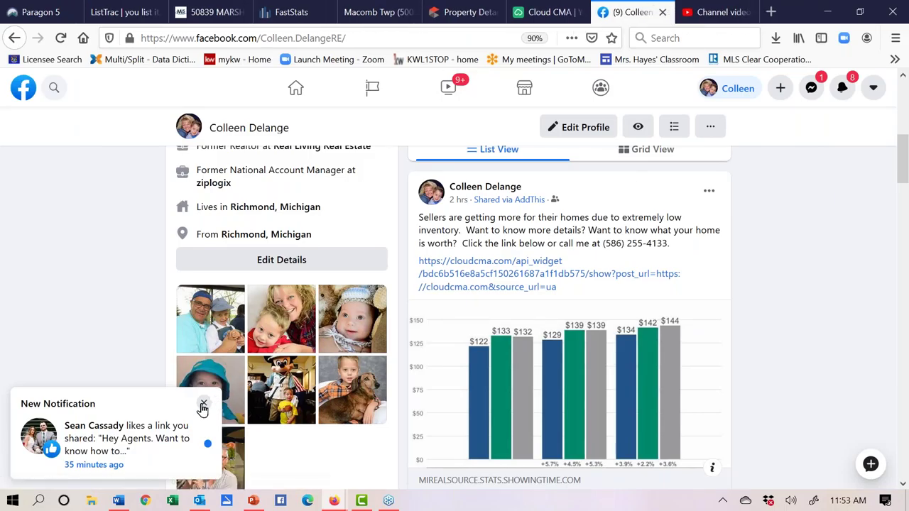
click(203, 405)
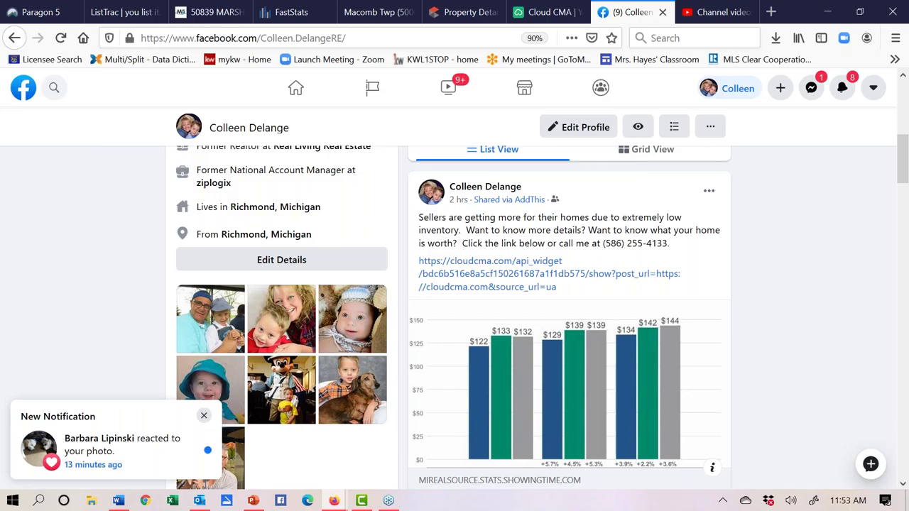